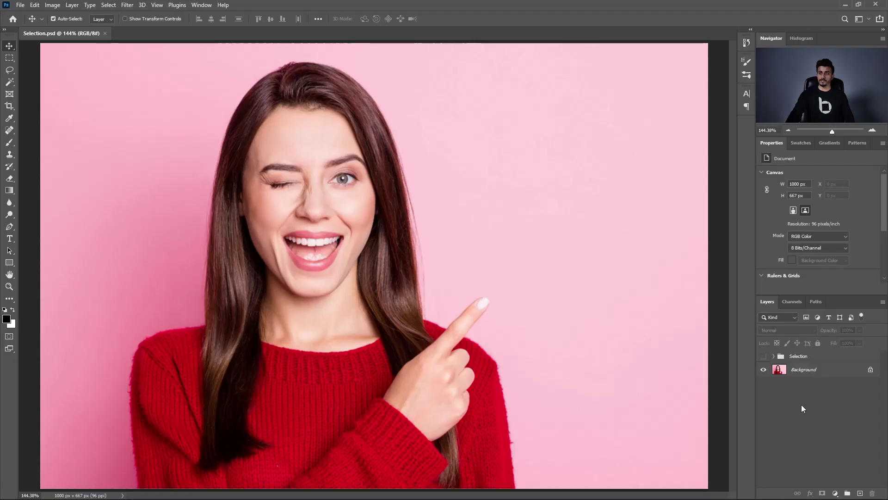
Make a Single Row Marquee selection across the woman's face.
left_click(10, 59)
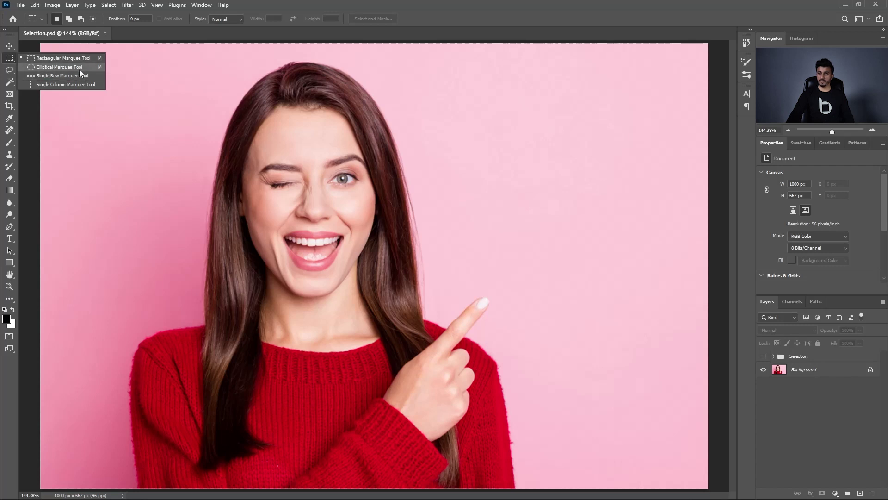
left_click(51, 78)
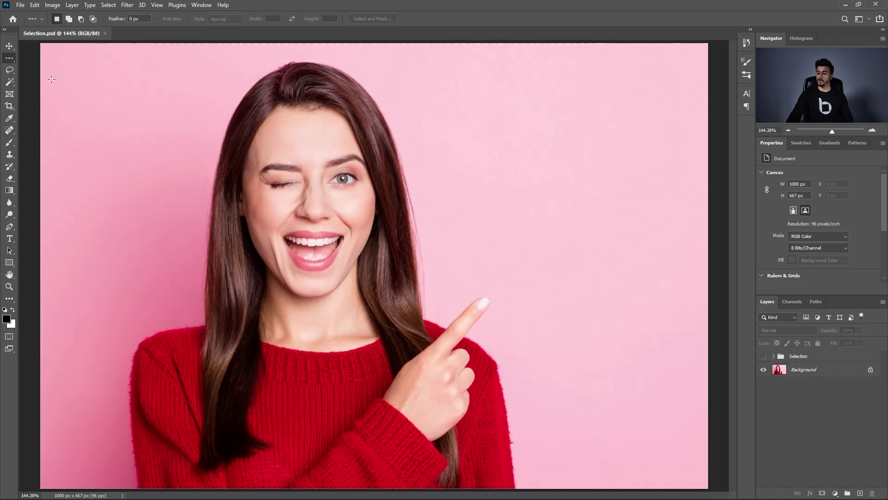
left_click(263, 217)
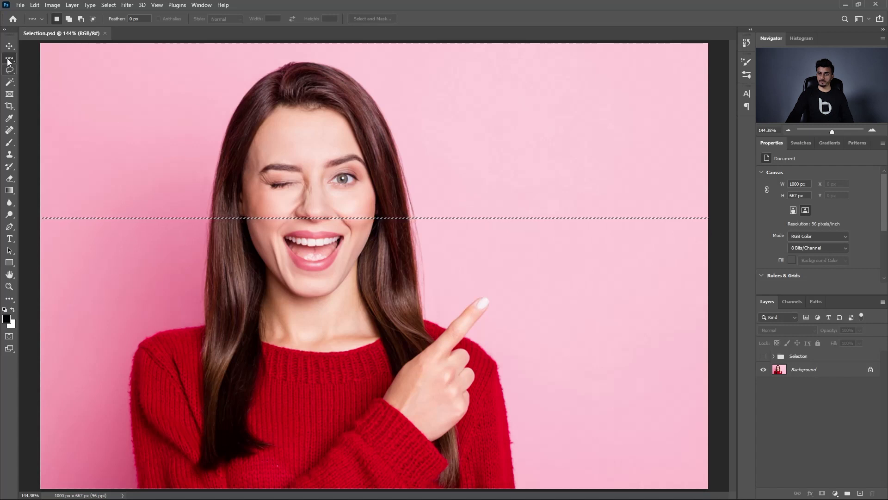
Replace it with a Single Column Marquee selection through the face, then deselect.
right_click(9, 58)
left_click(49, 85)
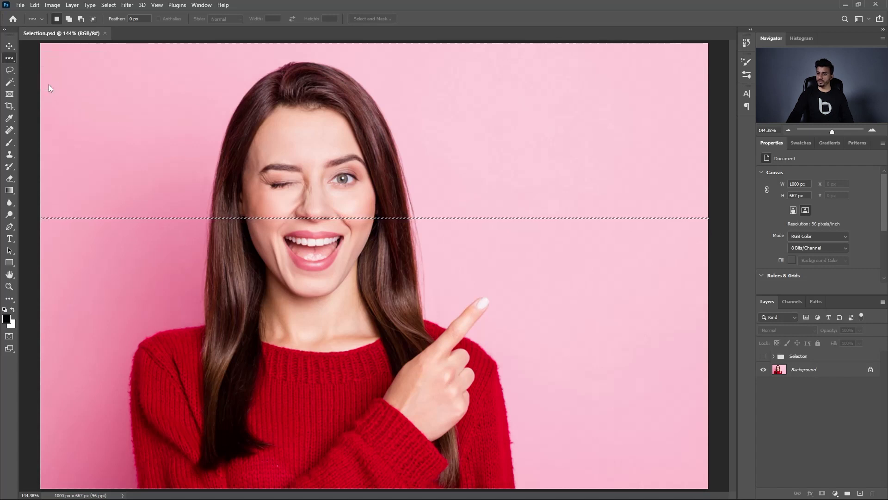
left_click(329, 161)
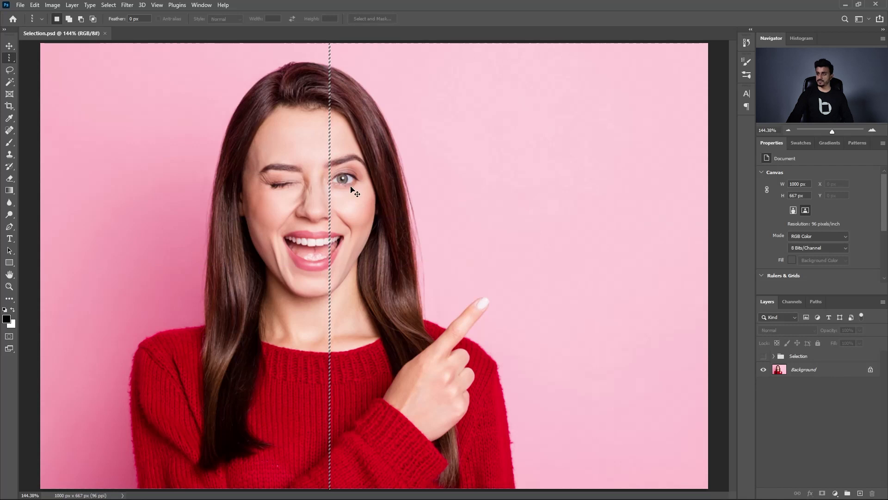
key("ctrl+d")
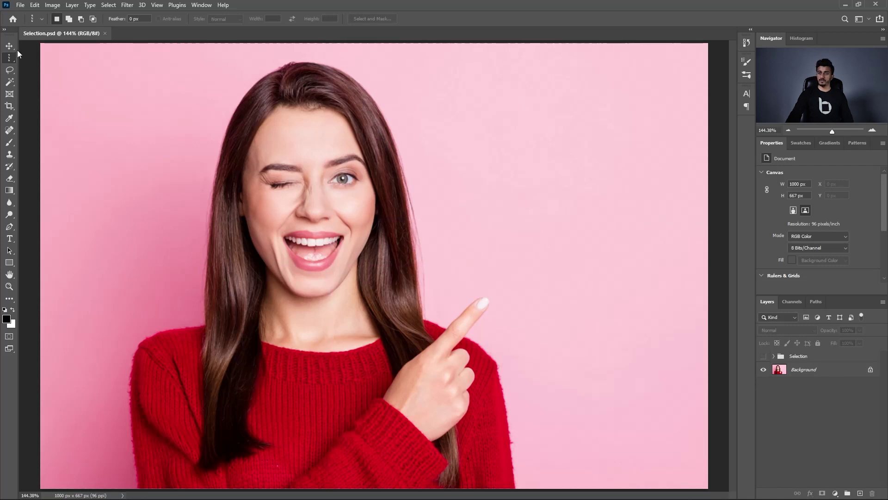
right_click(12, 57)
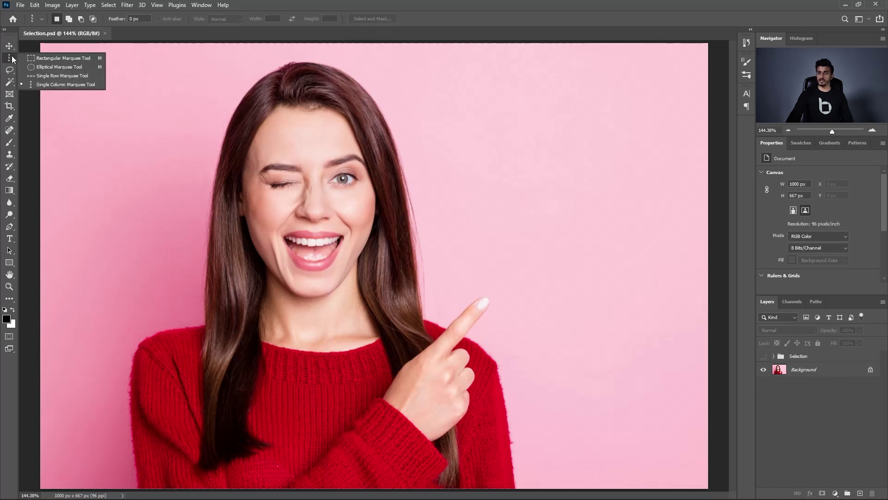
Draw a 739 × 519 px rectangle around the head and pointing hand, then add Layer 1.
left_click(53, 61)
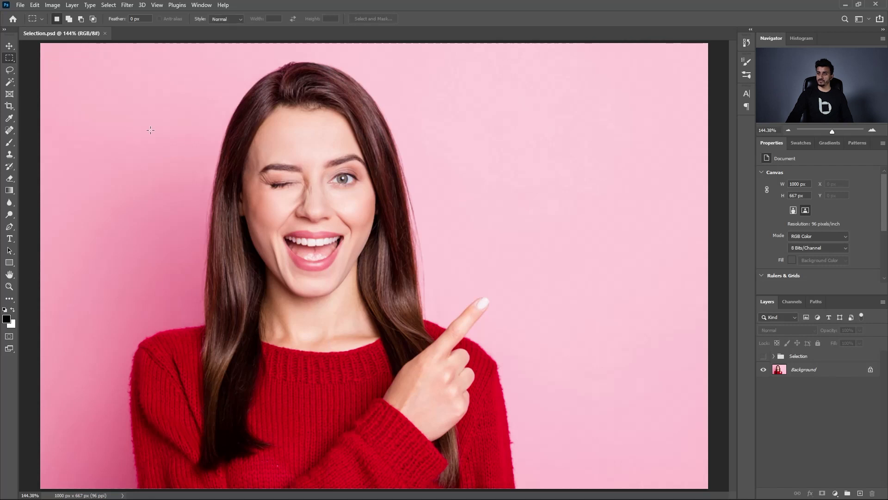
left_click_drag(108, 72, 532, 366)
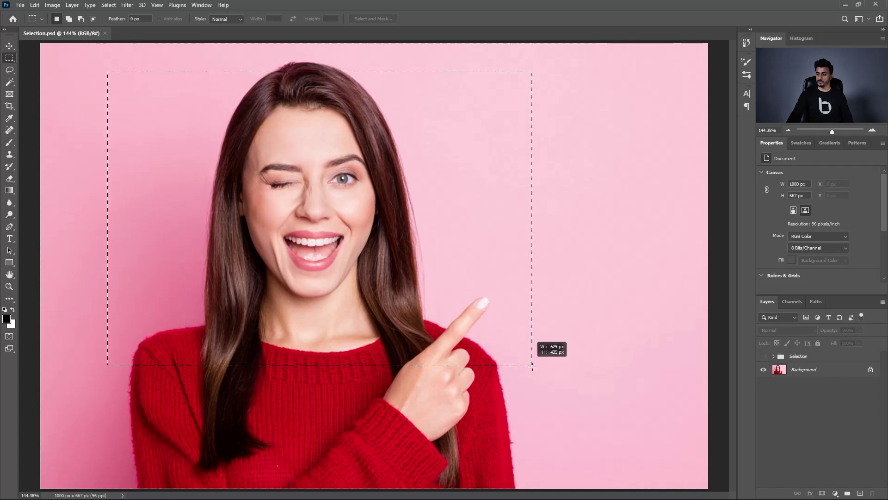
left_click_drag(533, 366, 602, 418)
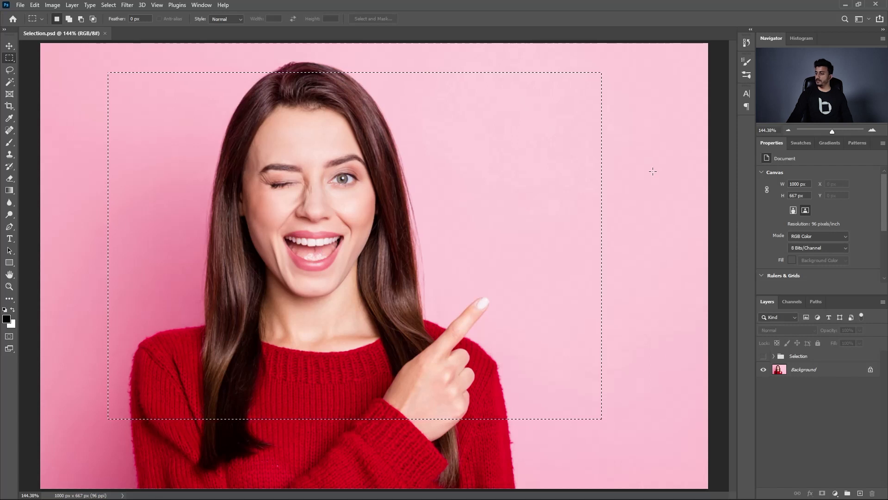
left_click(859, 493)
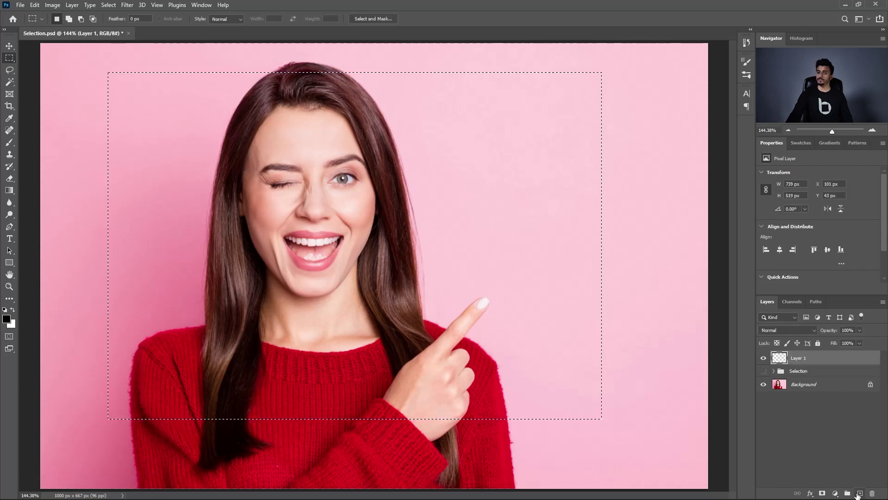
Brush a black stroke clipped by the rectangle, then deselect and delete Layer 1.
left_click(9, 144)
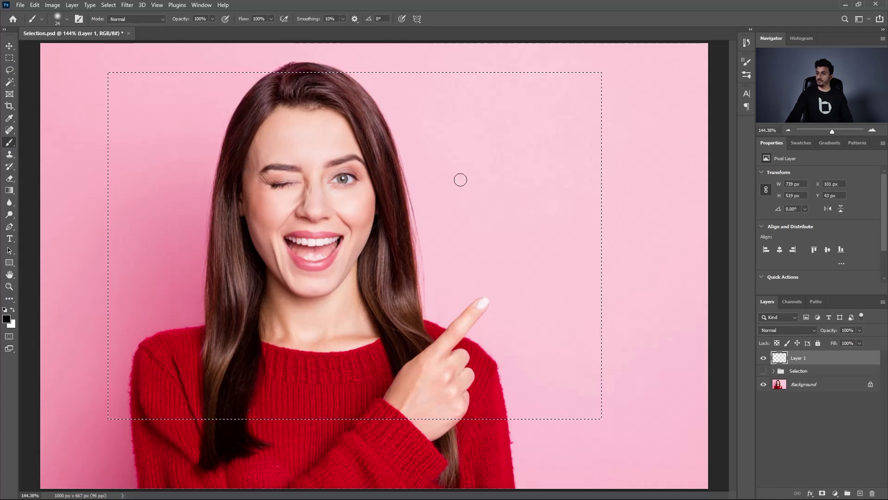
mouse_move(408, 190)
left_mouse_down()
mouse_move(541, 134)
mouse_move(583, 176)
mouse_move(484, 214)
left_mouse_up()
left_click_drag(565, 199, 609, 198)
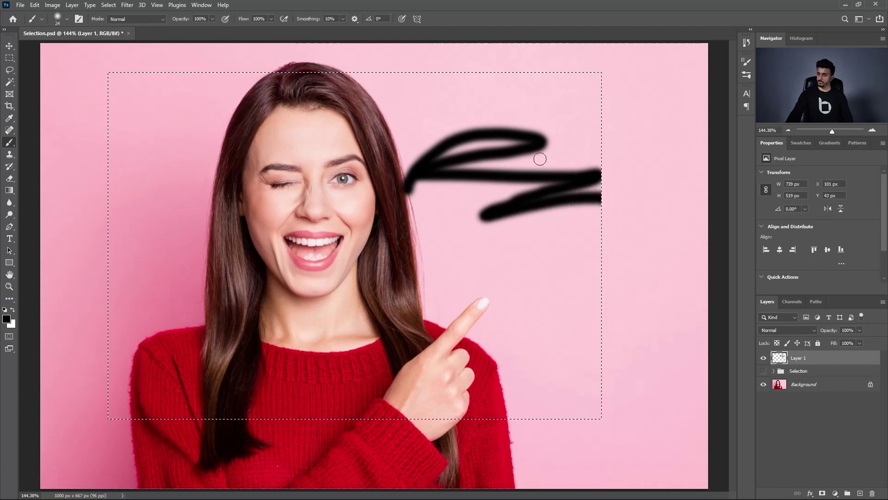
key("ctrl+d")
left_click_drag(830, 362, 874, 493)
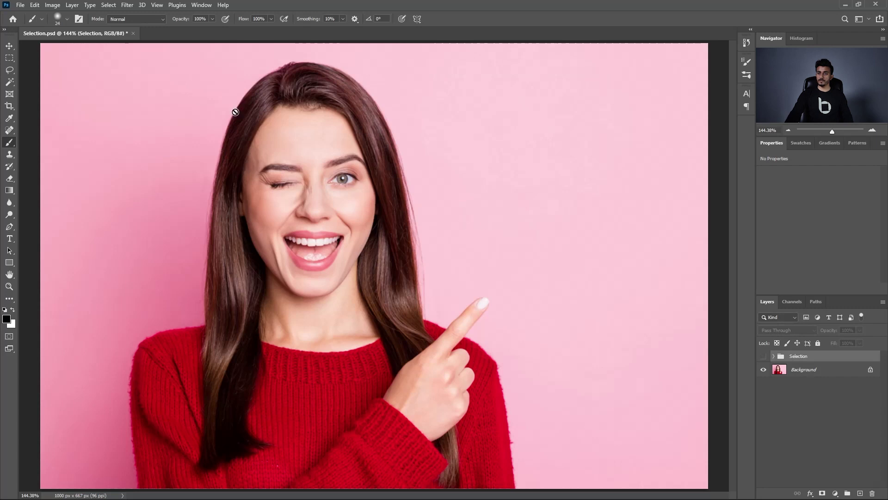
left_click(9, 59)
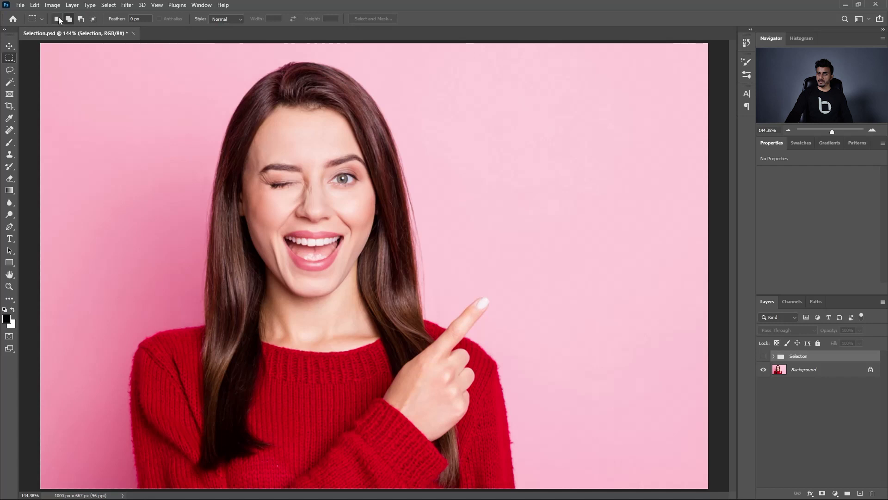
Select the head and upper body, then add upper-right, right-of-hand and lower-left blocks.
mouse_move(135, 89)
left_mouse_down()
mouse_move(524, 426)
mouse_move(512, 401)
left_mouse_up()
left_click(68, 20)
left_click_drag(595, 70, 380, 198)
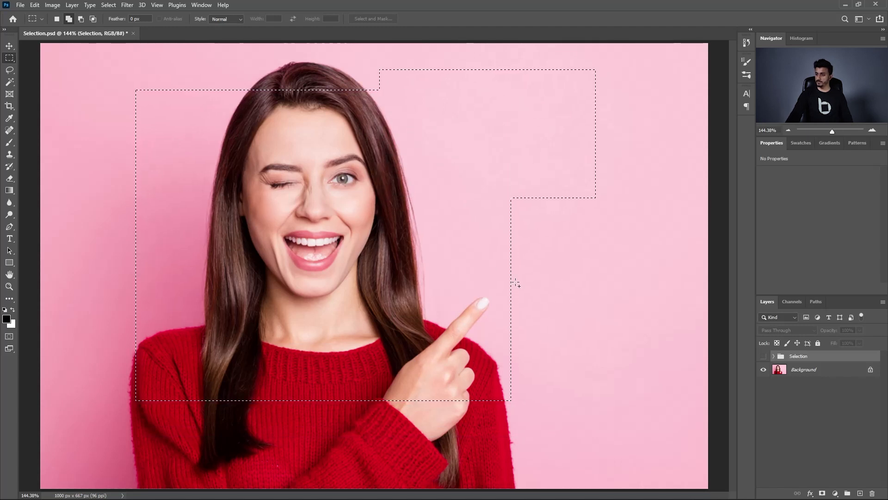
mouse_move(586, 427)
left_mouse_down()
mouse_move(478, 307)
mouse_move(421, 285)
left_mouse_up()
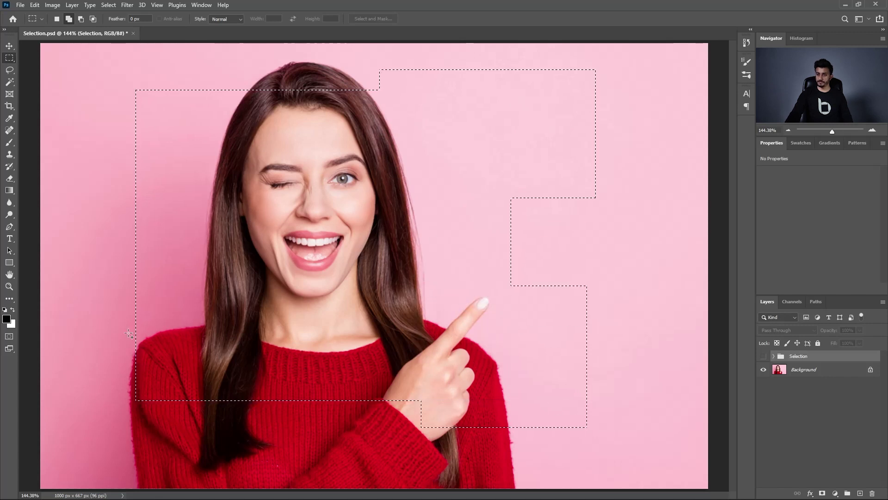
left_click_drag(101, 307, 214, 470)
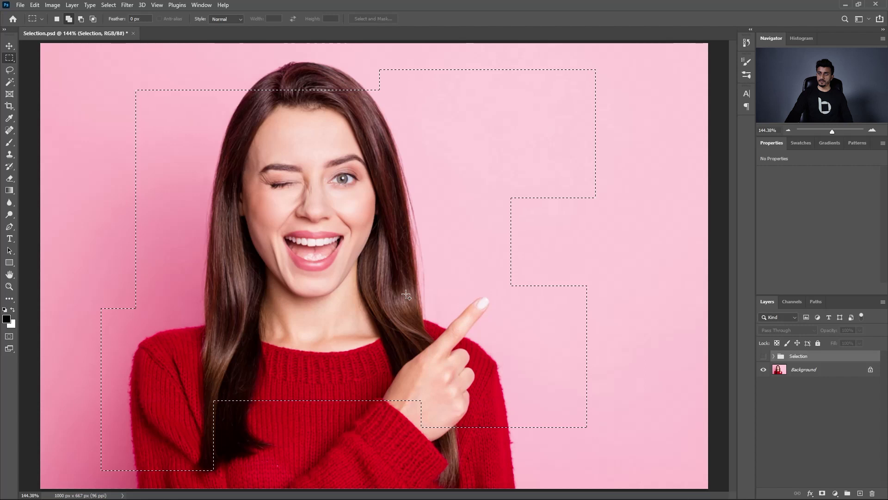
Subtract the upper-left and right-hand rectangles from the selection.
left_click(80, 19)
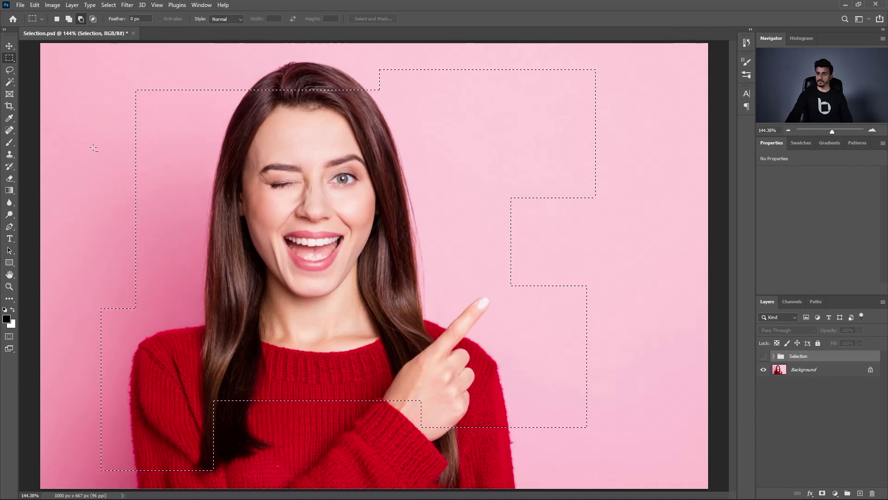
left_click_drag(54, 63, 273, 318)
left_click_drag(642, 53, 461, 438)
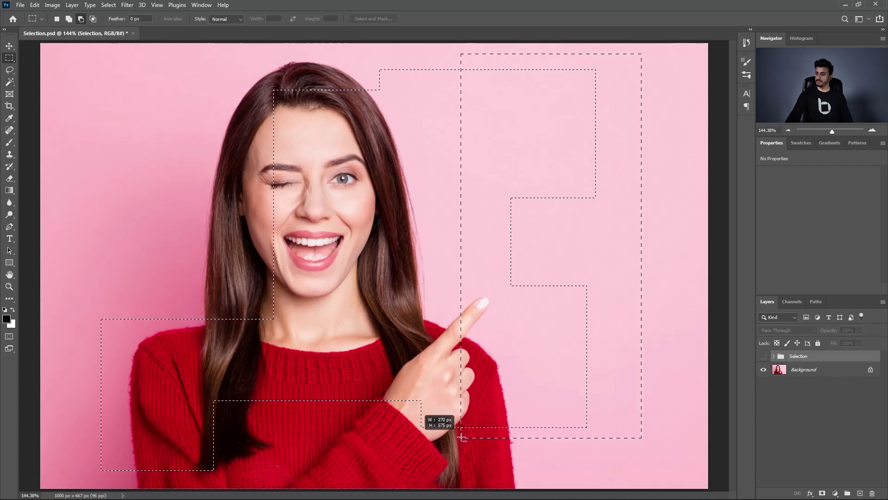
left_click_drag(462, 438, 462, 438)
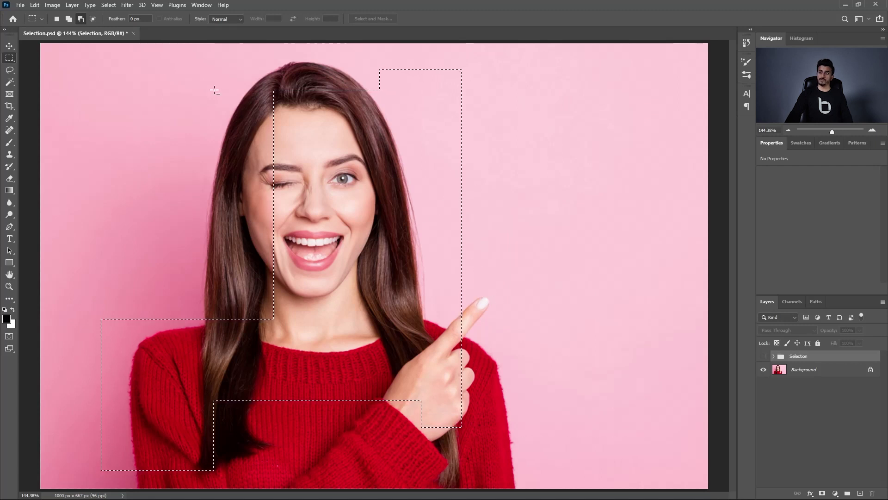
Intersect to keep only the patch beside the top of her hair, then deselect.
left_click(94, 20)
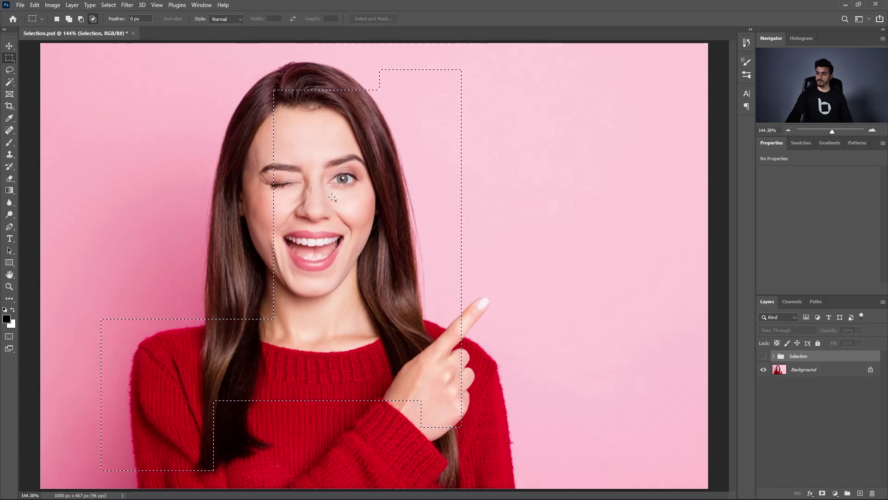
left_click_drag(552, 59, 368, 205)
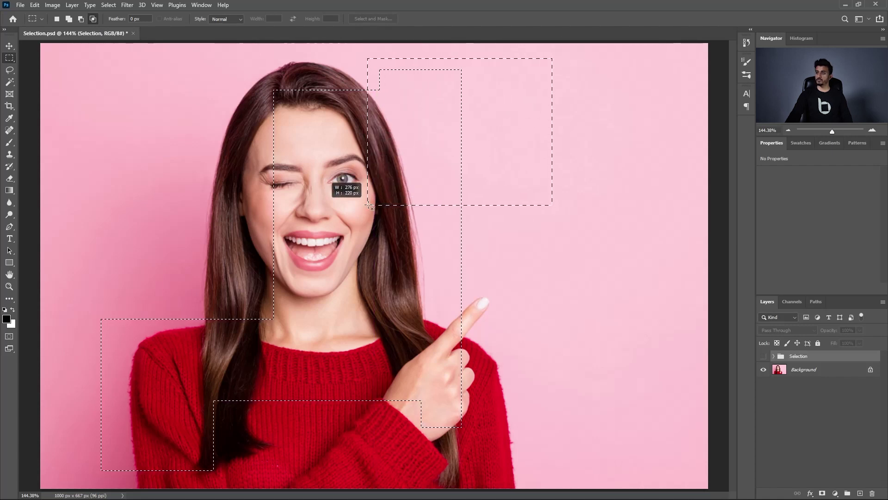
left_click_drag(369, 204, 369, 204)
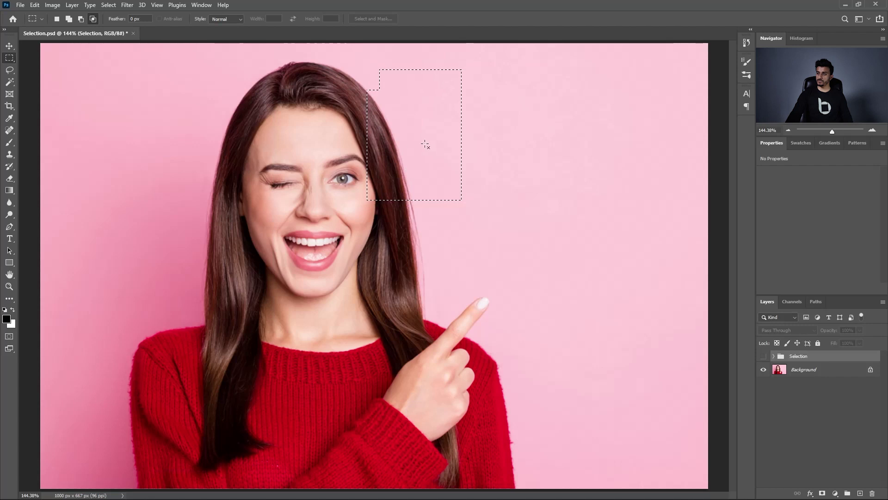
key("ctrl+d")
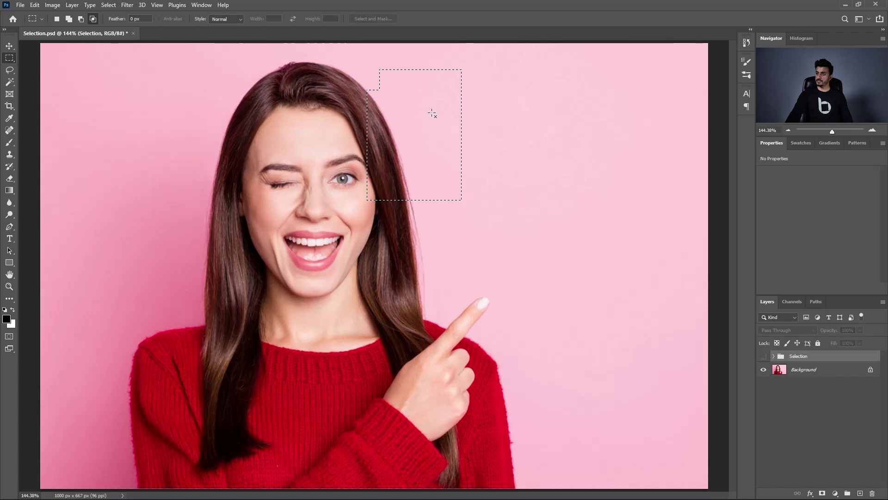
Deselect with the right-click Deselect command, then browse the Select menu without applying anything.
right_click(432, 115)
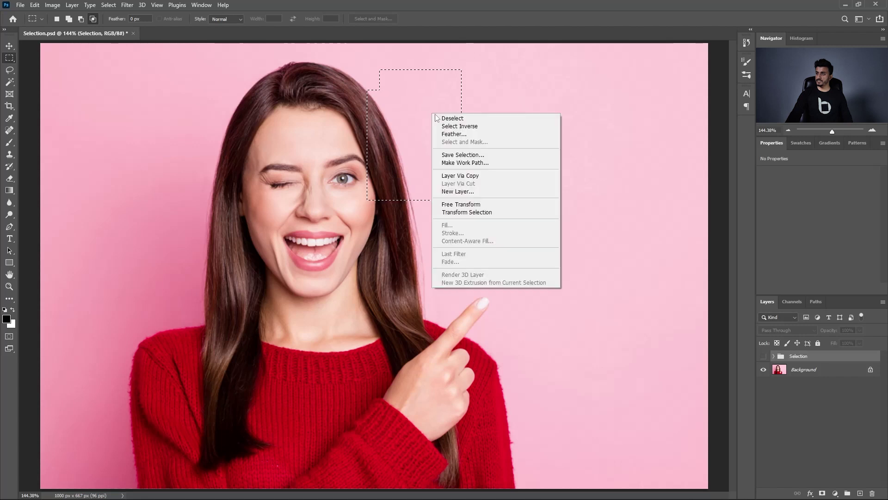
left_click(446, 119)
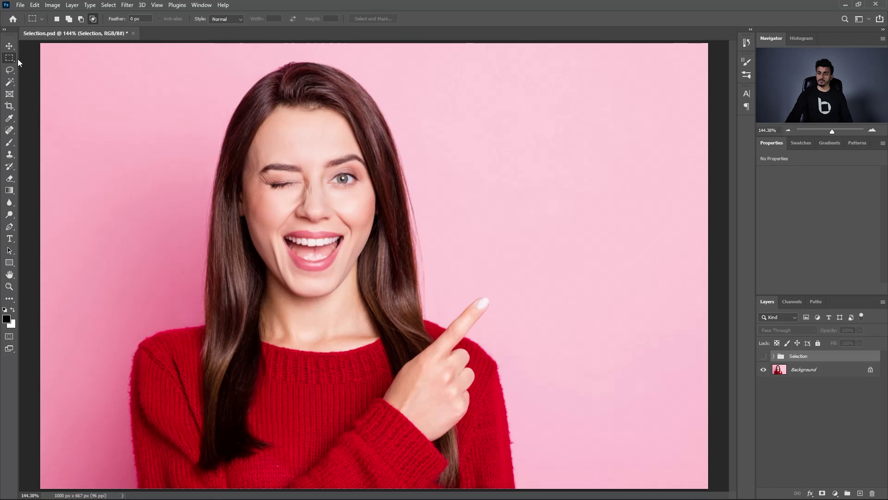
left_click(109, 5)
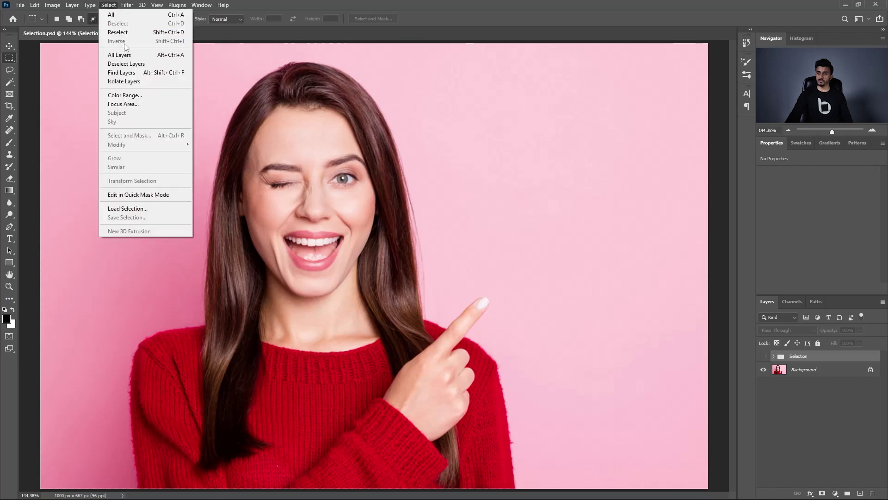
left_click(108, 5)
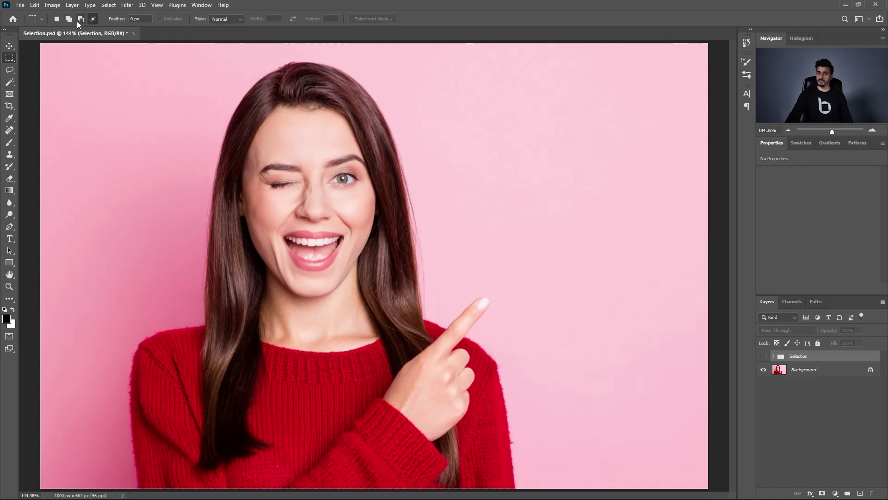
Select a new rectangle around the face, adding areas above the head and around the fingertip.
left_click(58, 18)
mouse_move(177, 92)
left_mouse_down()
mouse_move(362, 242)
mouse_move(426, 314)
left_mouse_up()
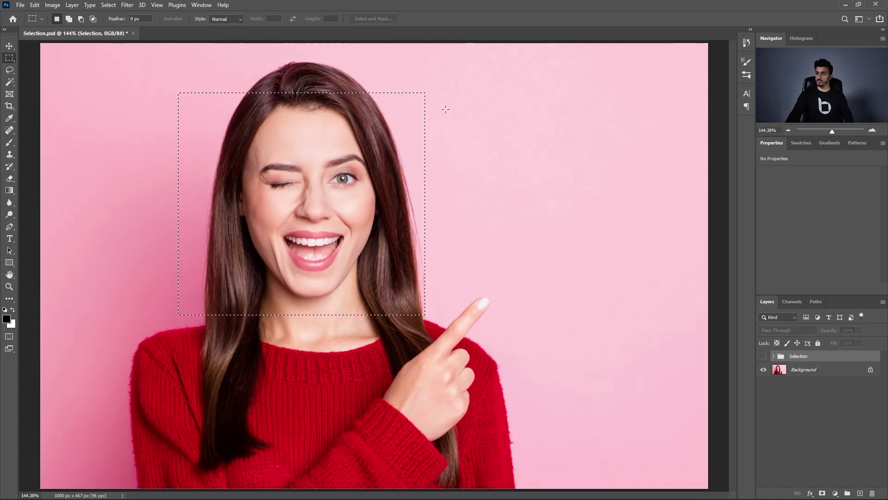
left_click_drag(493, 72, 377, 227)
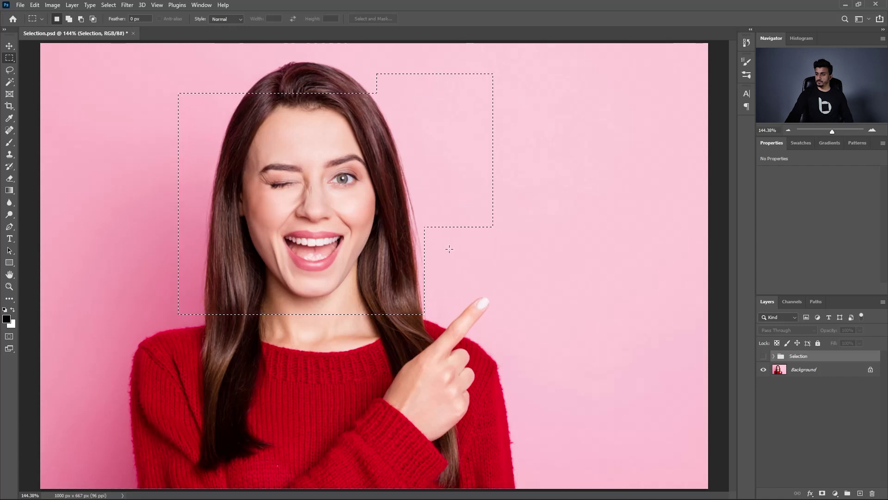
key("shift")
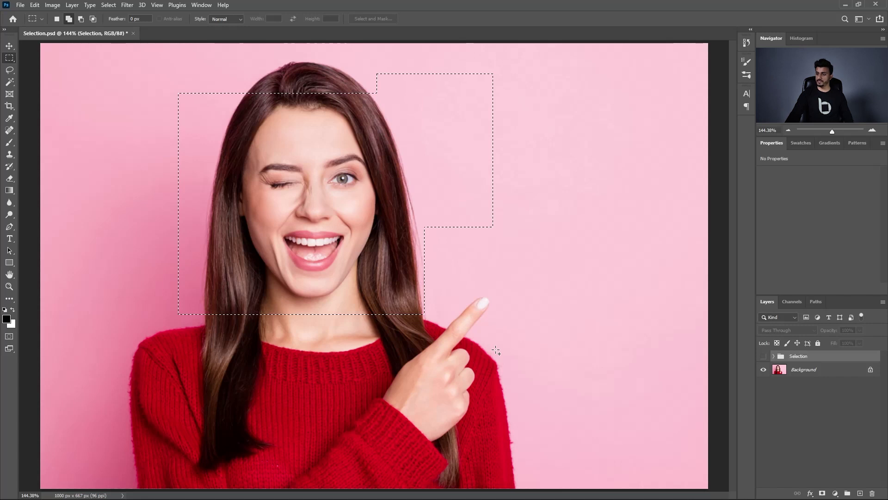
left_click_drag(496, 350, 383, 287)
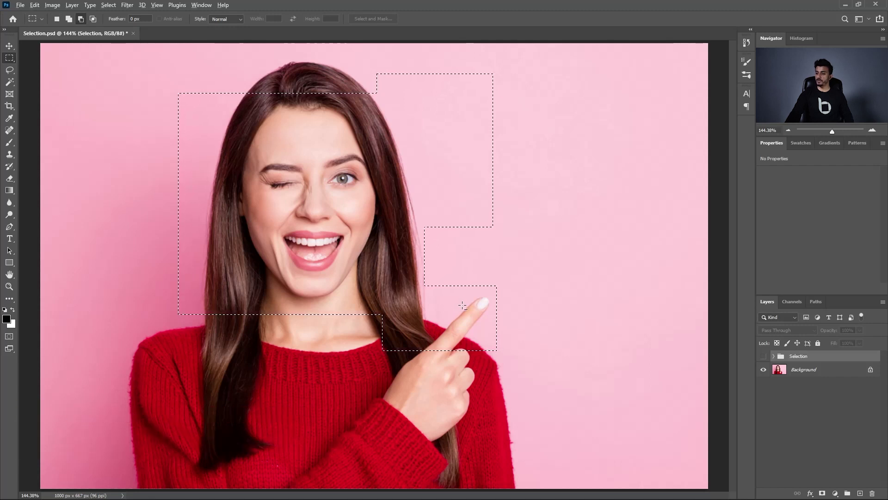
Alt-subtract the right side, Shift+Alt-intersect down to nose and mouth, then deselect.
left_click_drag(537, 380, 357, 65)
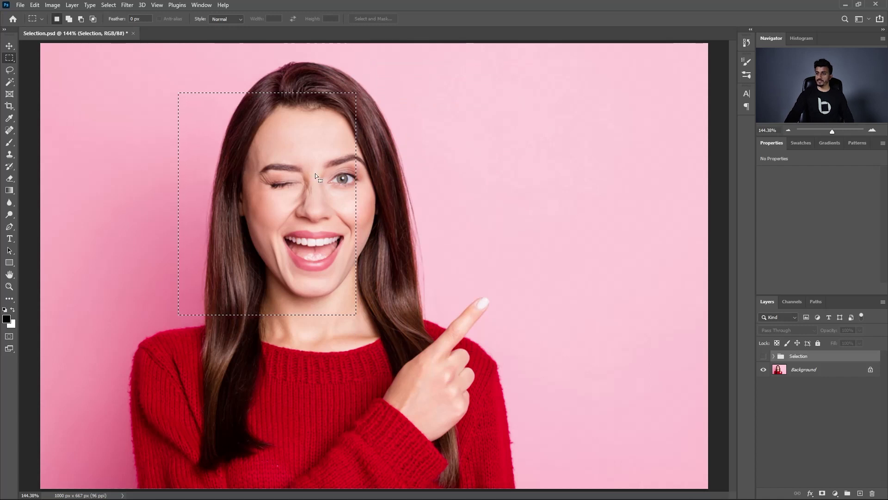
key("shift+alt")
left_click_drag(471, 389, 241, 194)
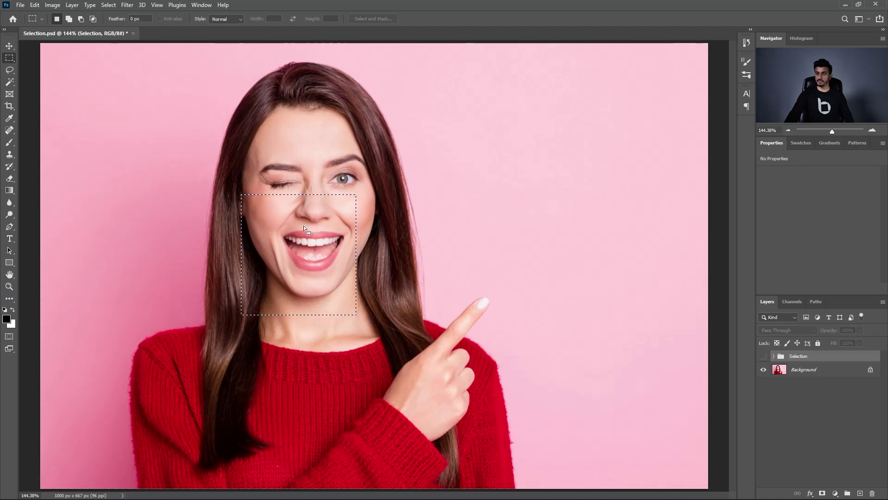
right_click(327, 242)
left_click(349, 248)
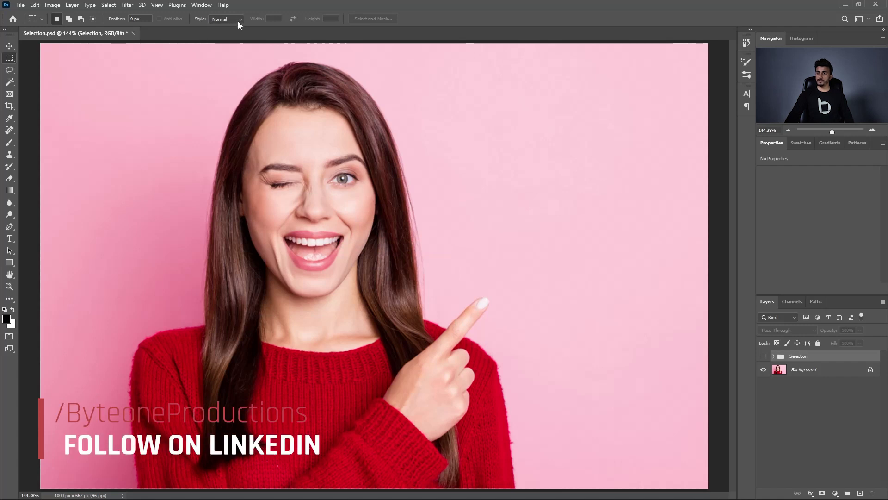
left_click_drag(135, 72, 353, 280)
left_click_drag(418, 119, 619, 192)
left_click(216, 173)
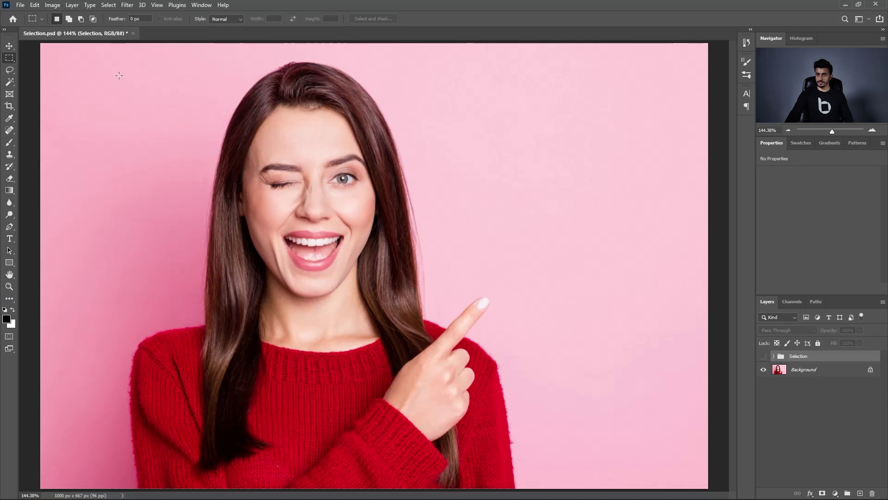
left_click_drag(118, 75, 178, 144)
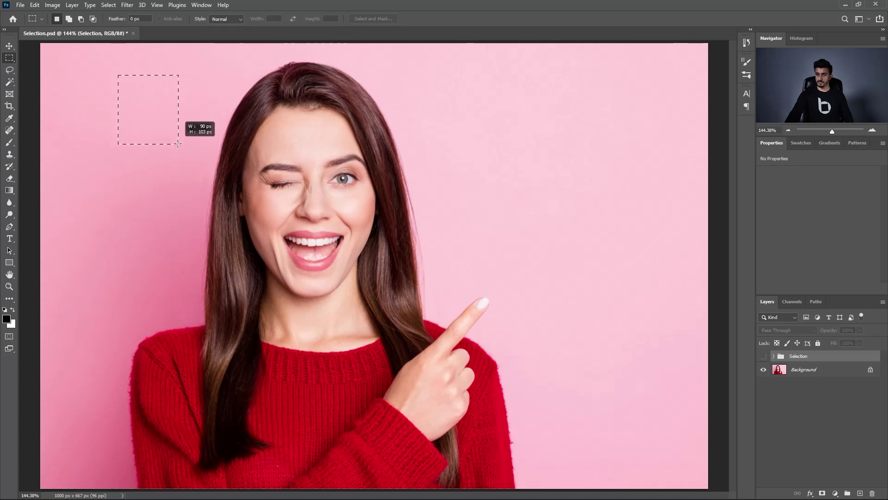
left_click_drag(178, 144, 507, 376)
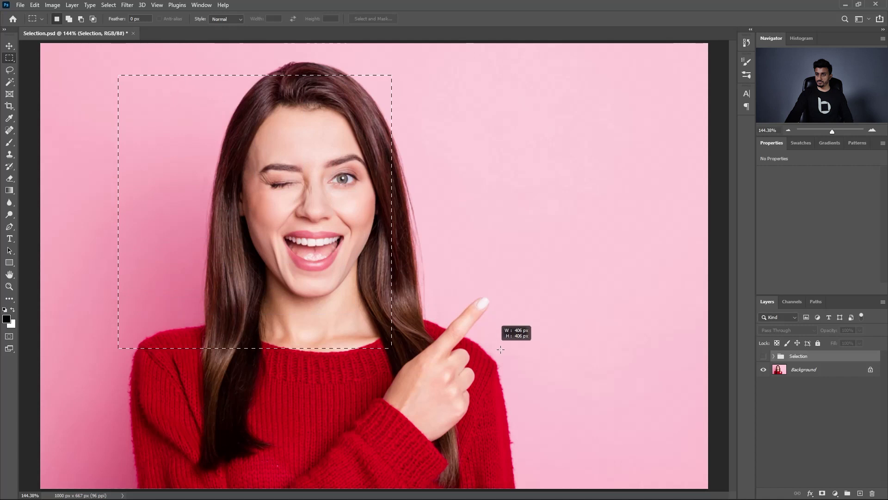
left_click_drag(507, 376, 525, 388)
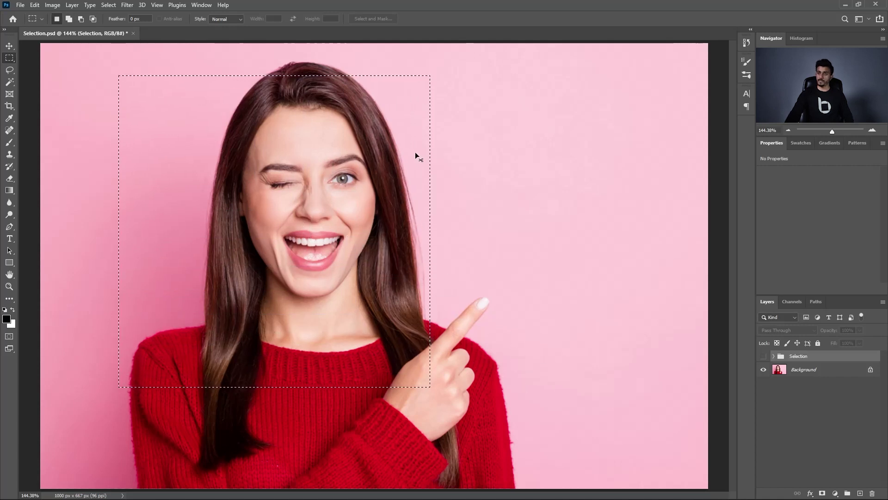
key("ctrl+d")
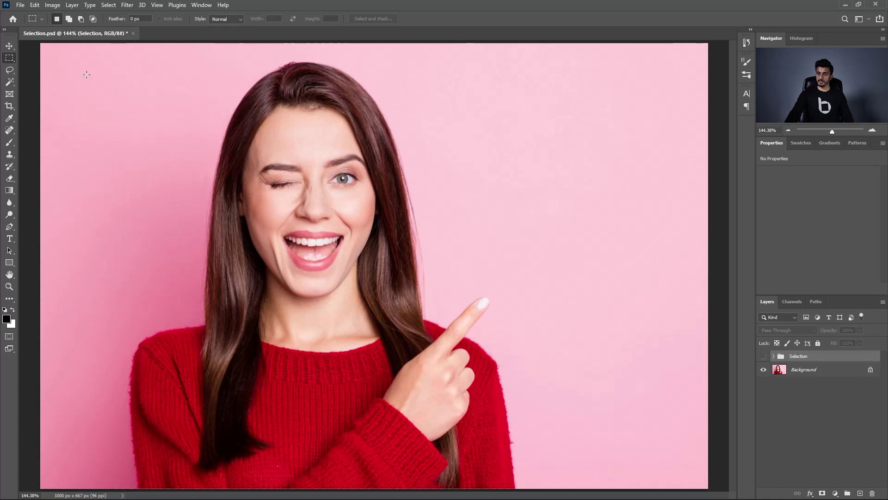
left_click_drag(86, 75, 617, 207)
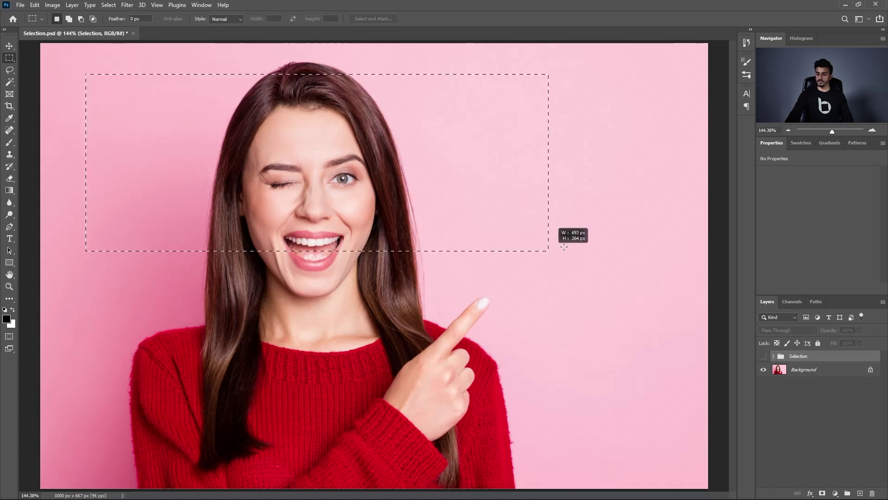
mouse_move(617, 208)
left_mouse_down()
mouse_move(286, 279)
mouse_move(616, 382)
left_mouse_up()
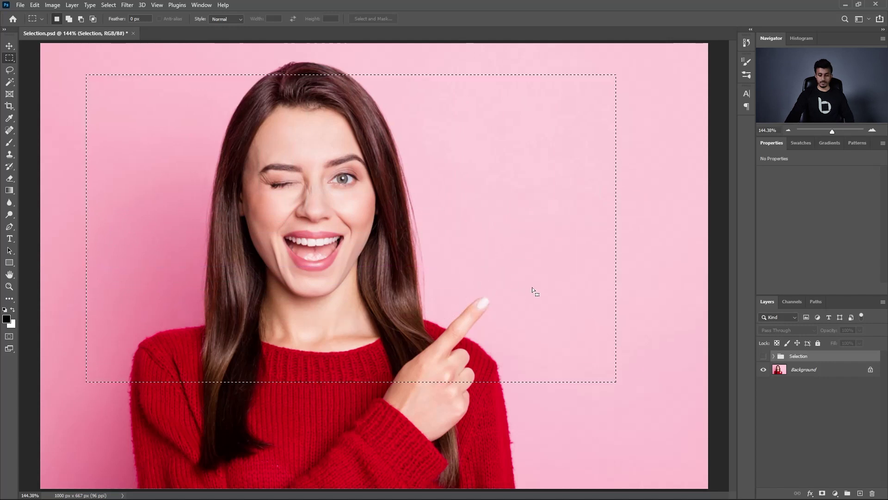
left_click(468, 194)
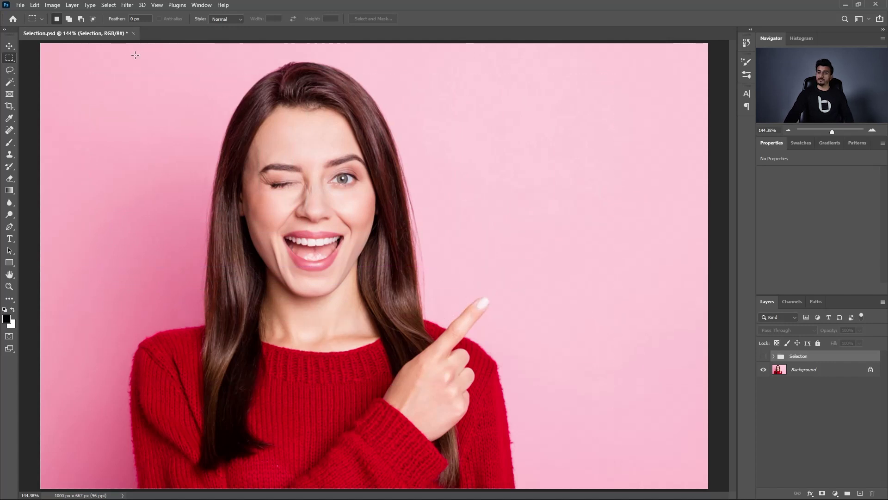
left_click(238, 18)
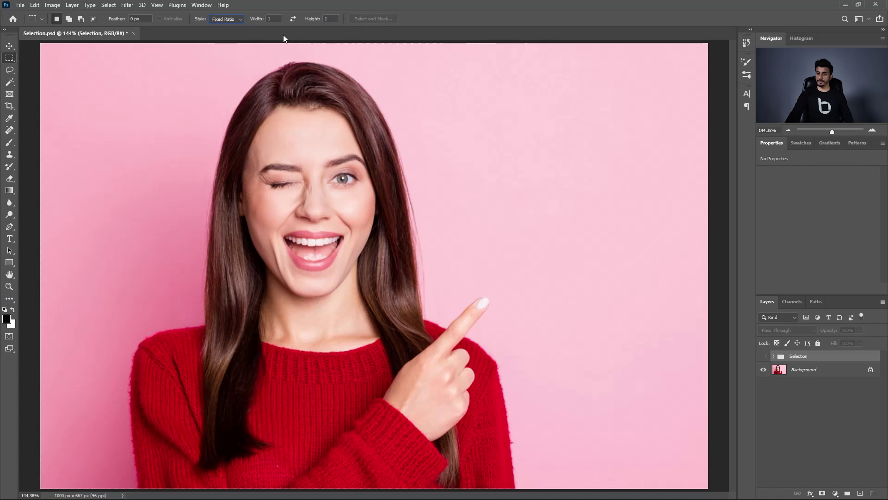
Draw a trial 1:1 fixed-ratio square around the face and clear it.
left_click_drag(131, 86, 420, 313)
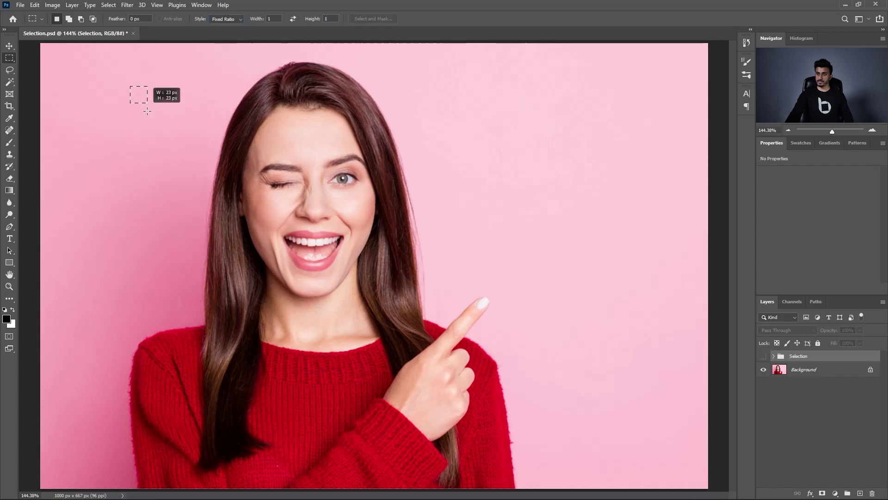
left_click_drag(420, 312, 477, 330)
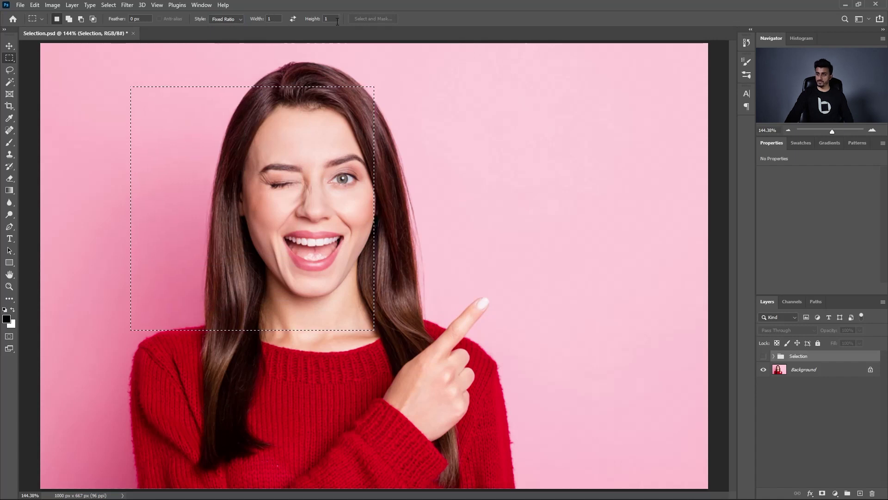
left_click(309, 174)
Set the Fixed Ratio width to 2 and draw a trial 2:1 rectangle, then clear it.
type("2")
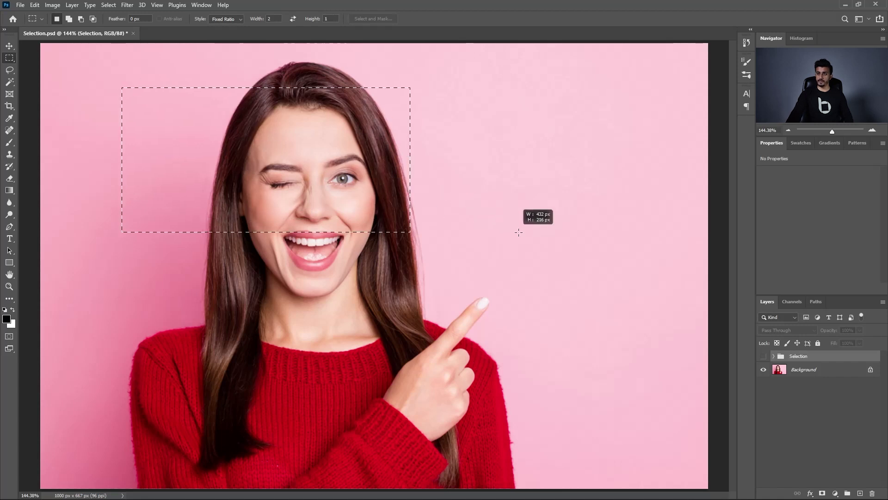
left_click_drag(122, 88, 545, 238)
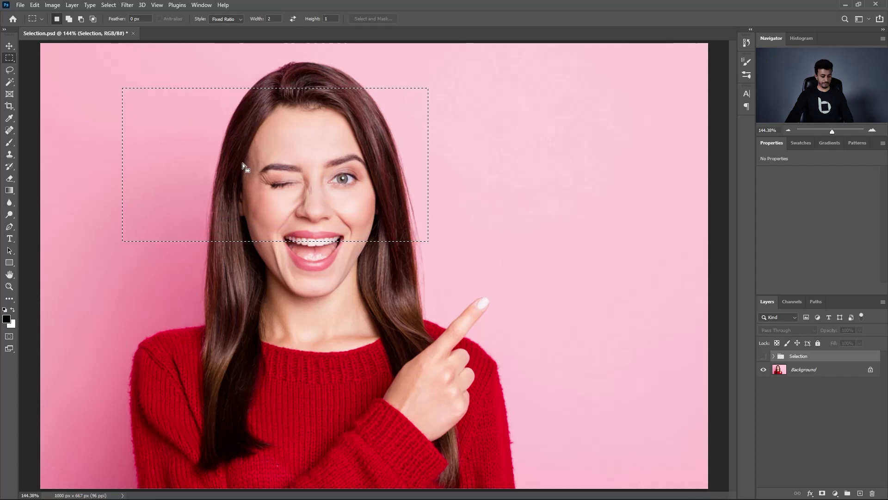
left_click(257, 172)
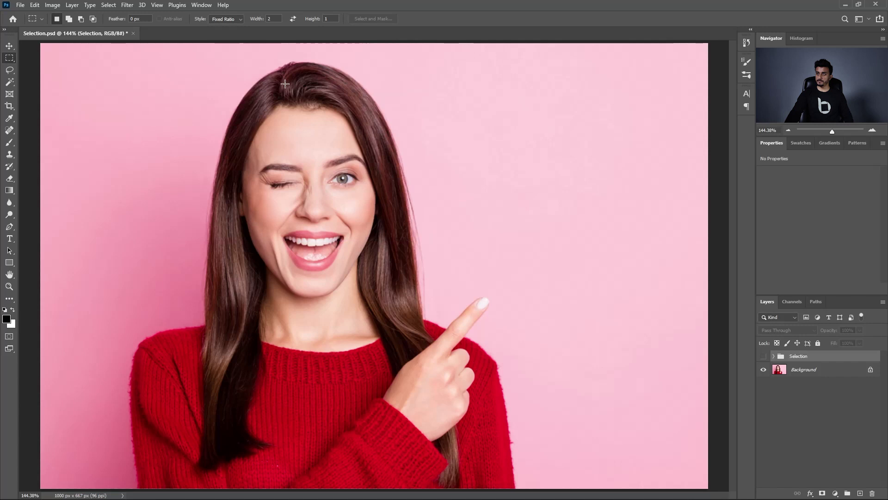
left_click(240, 17)
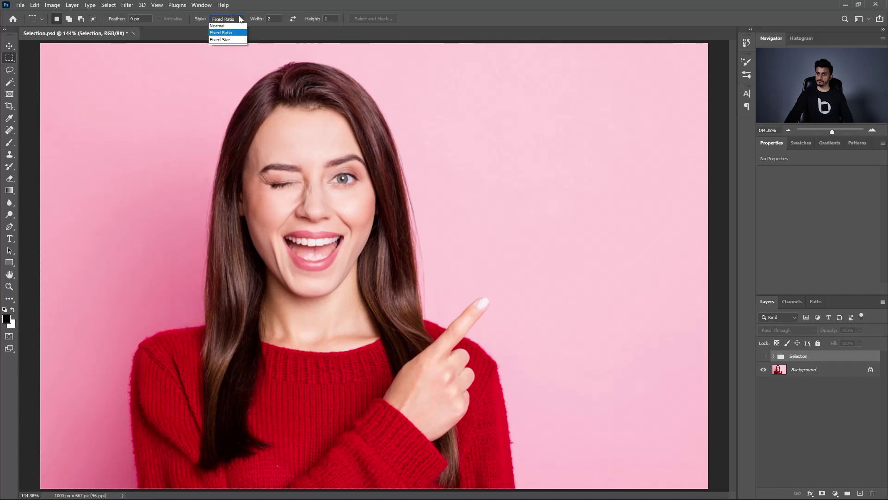
Switch to Fixed Size style and place a trial 64 px square on the face, then clear it.
left_click(237, 43)
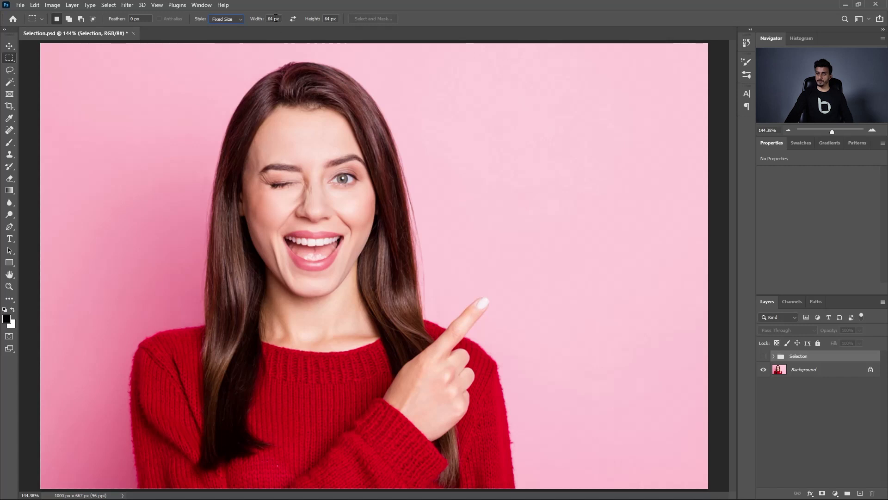
left_click(154, 98)
mouse_move(155, 99)
left_mouse_down()
mouse_move(310, 133)
mouse_move(213, 111)
mouse_move(202, 121)
mouse_move(177, 120)
mouse_move(242, 156)
mouse_move(273, 208)
mouse_move(237, 194)
mouse_move(221, 209)
left_mouse_up()
key("ctrl+d")
Set width to 100 px and place a 100 × 64 px selection on the forehead, then deselect.
left_click(255, 20)
type("100")
key("Return")
left_click_drag(163, 98, 204, 130)
left_click(291, 129)
right_click(312, 139)
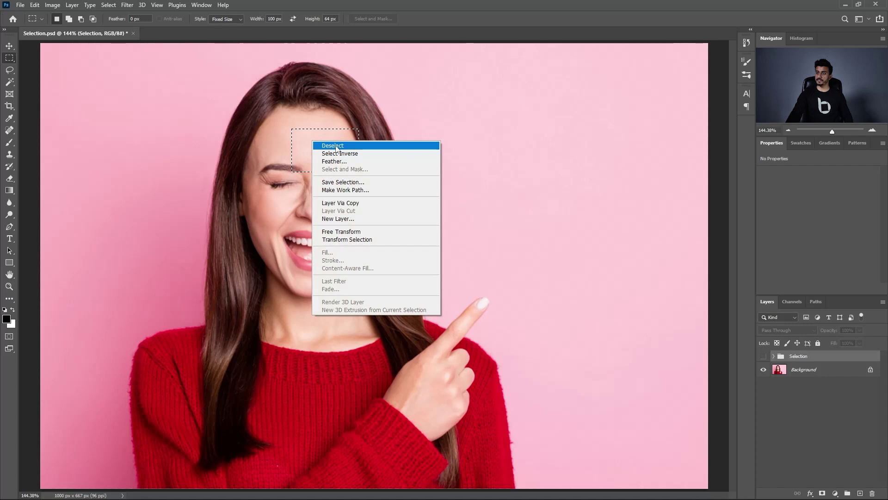
left_click(324, 145)
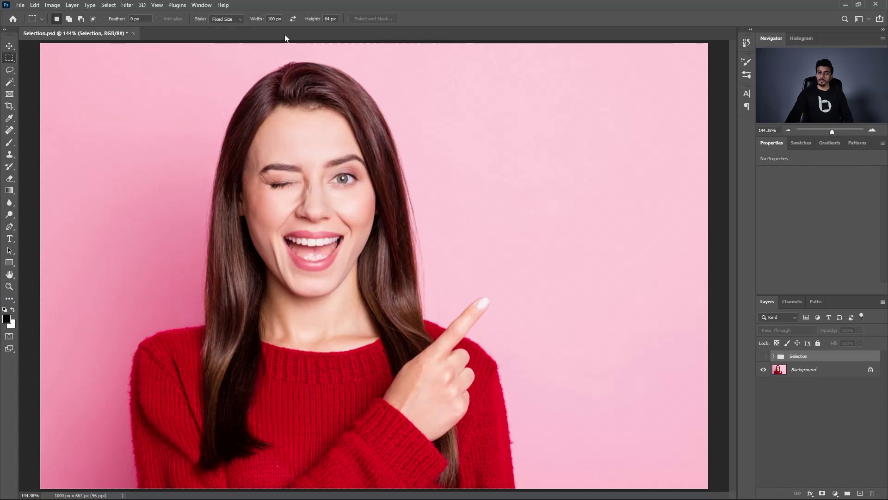
right_click(11, 57)
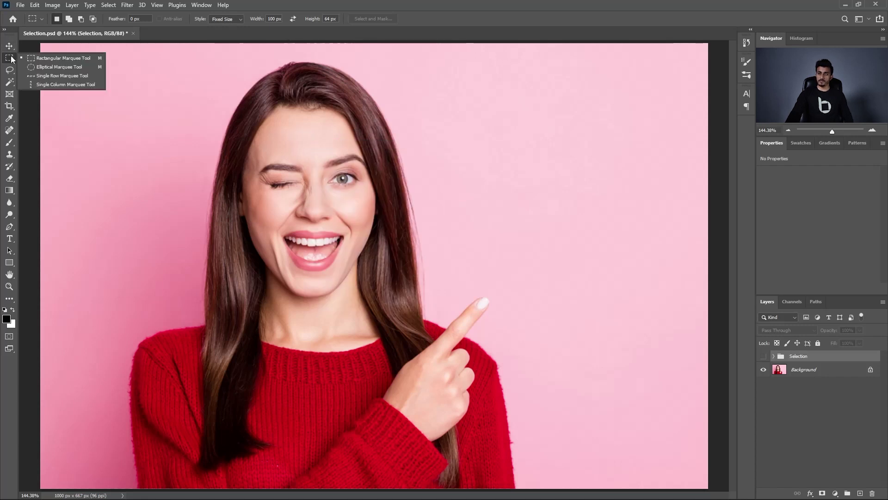
With Elliptical Marquee, try a circle, then a wide oval around the face; turn off Anti-alias.
left_click(54, 66)
left_click_drag(204, 86, 538, 424)
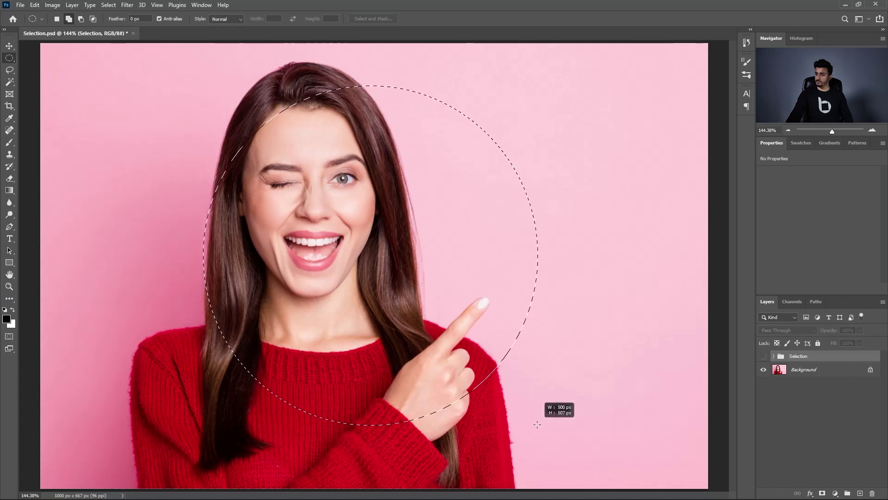
left_click_drag(537, 424, 537, 424)
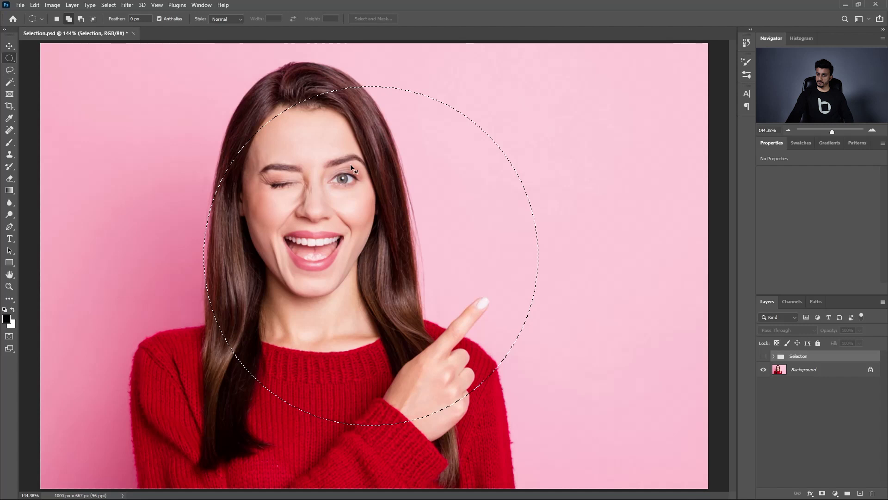
key("ctrl+d")
left_click_drag(165, 104, 622, 350)
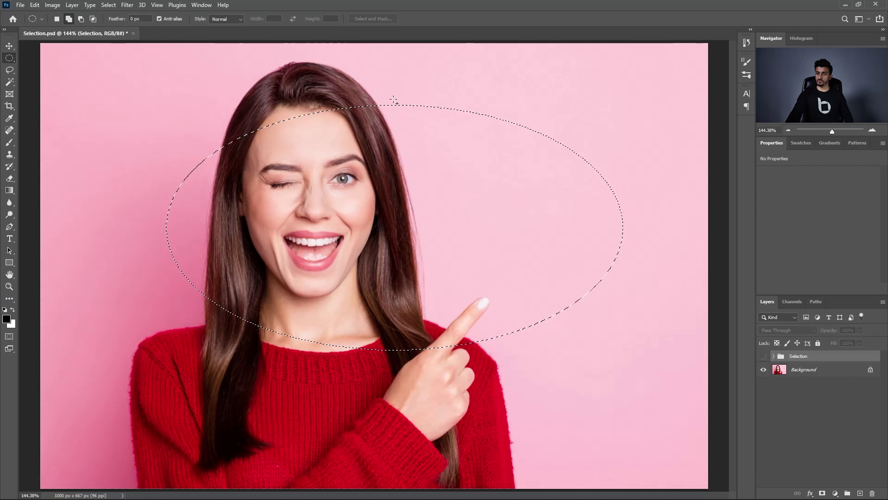
left_click(160, 19)
Draw a tall oval selection over the hair and left cheek.
left_click(309, 134)
left_click_drag(179, 75, 279, 273)
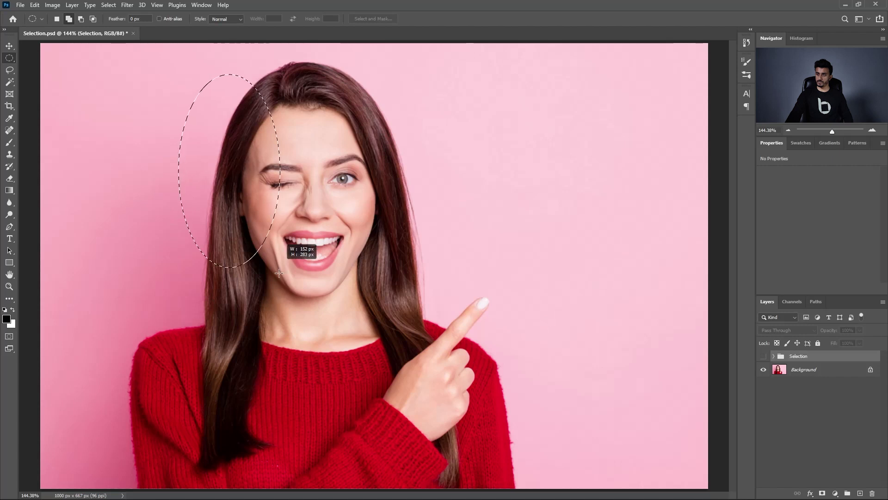
scroll(283, 144, "up", 5)
scroll(282, 145, "up", 3)
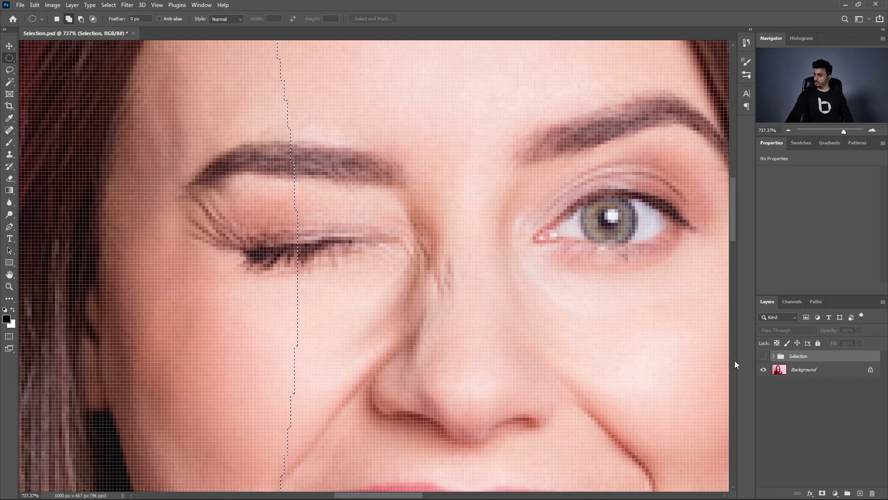
Duplicate Background, hide the original, and delete the oval from the copy, then deselect.
left_click_drag(839, 371, 861, 493)
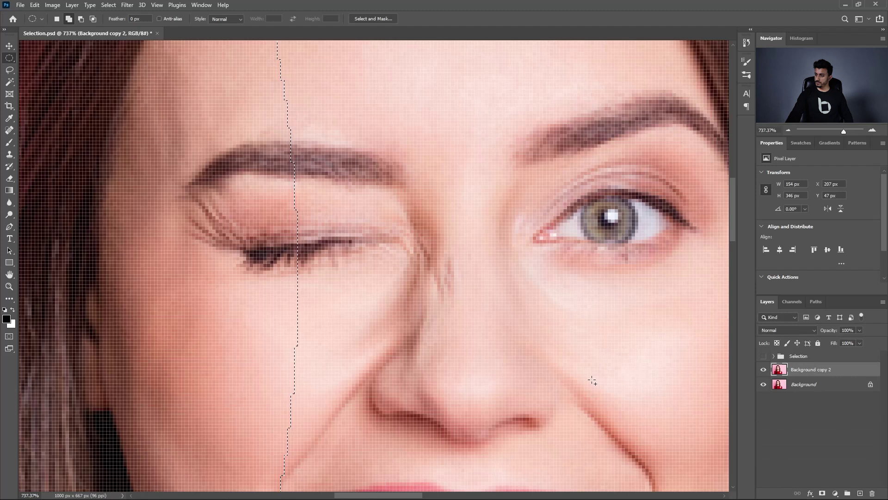
left_click(763, 384)
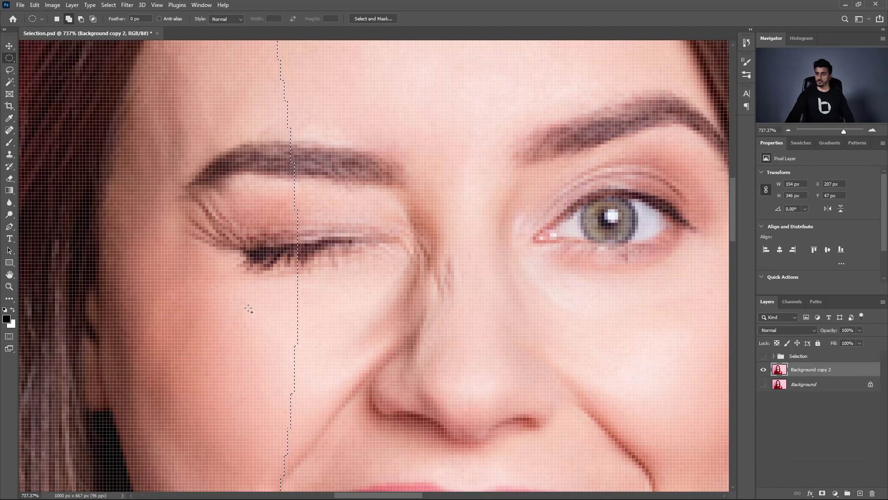
key("Delete")
key("ctrl+d")
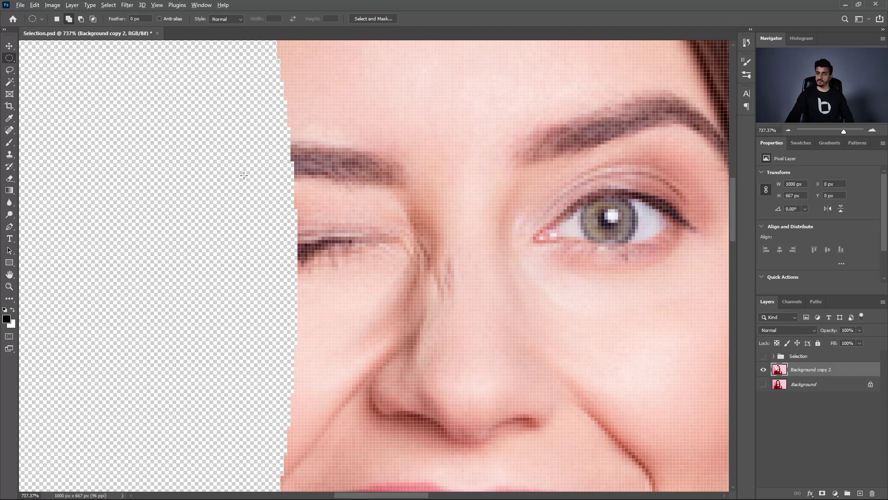
scroll(243, 176, "down", 5)
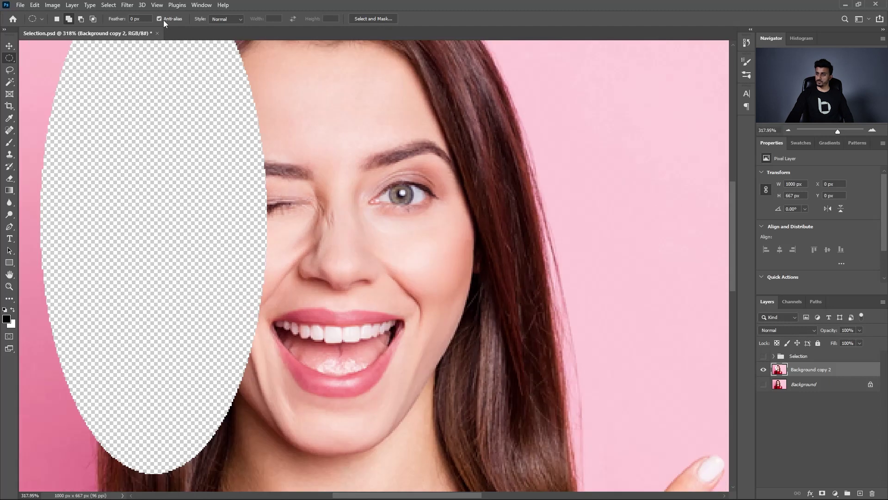
Cut an oval out of the right side of the face, then deselect.
scroll(408, 169, "down", 3)
left_click_drag(476, 58, 372, 347)
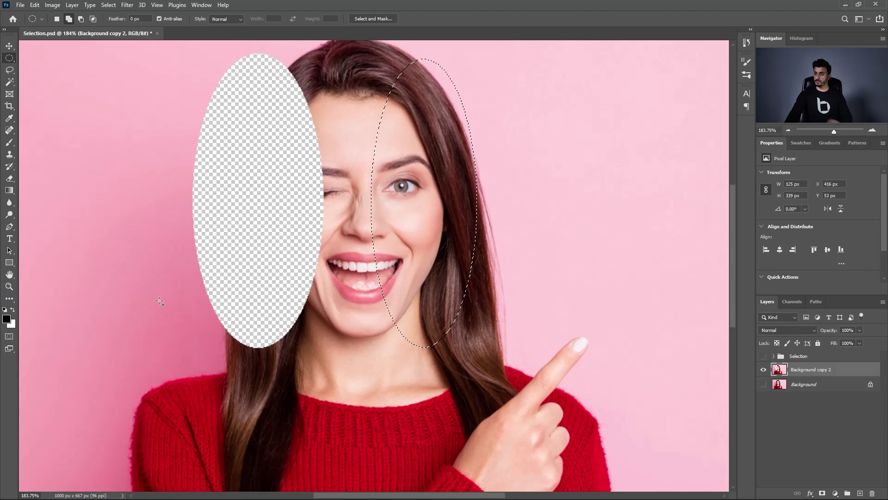
key("Delete")
key("ctrl+d")
Delete the Background copy 2 layer by dragging it to the trash.
scroll(372, 206, "up", 1)
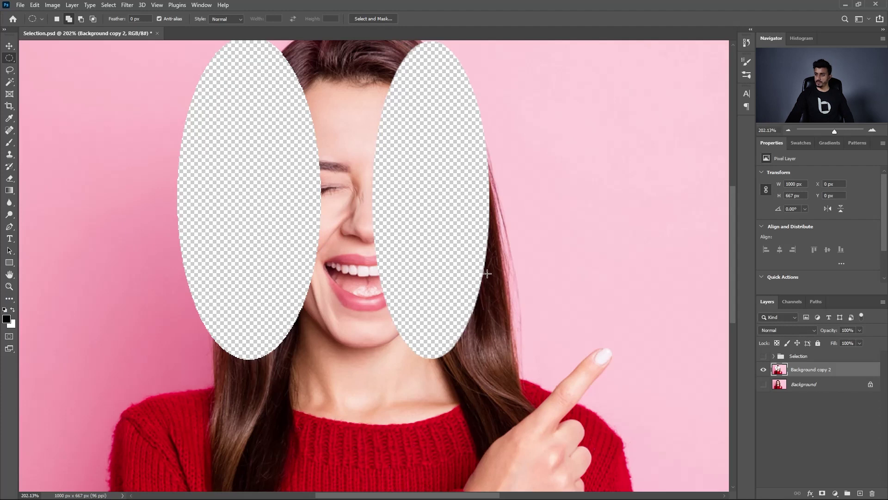
scroll(488, 266, "up", 3)
scroll(484, 257, "up", 3)
scroll(483, 241, "up", 3)
scroll(483, 241, "up", 1)
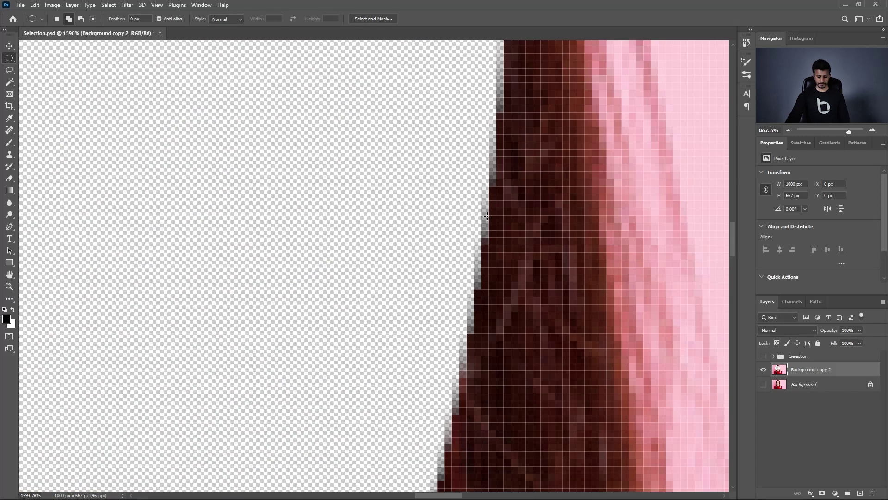
scroll(492, 222, "down", 3)
scroll(492, 222, "down", 5)
scroll(492, 222, "down", 2)
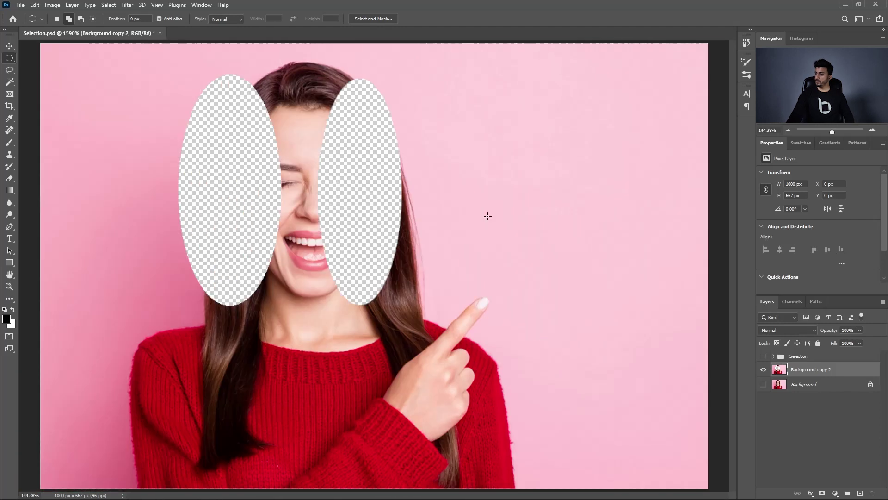
left_click_drag(850, 374, 872, 493)
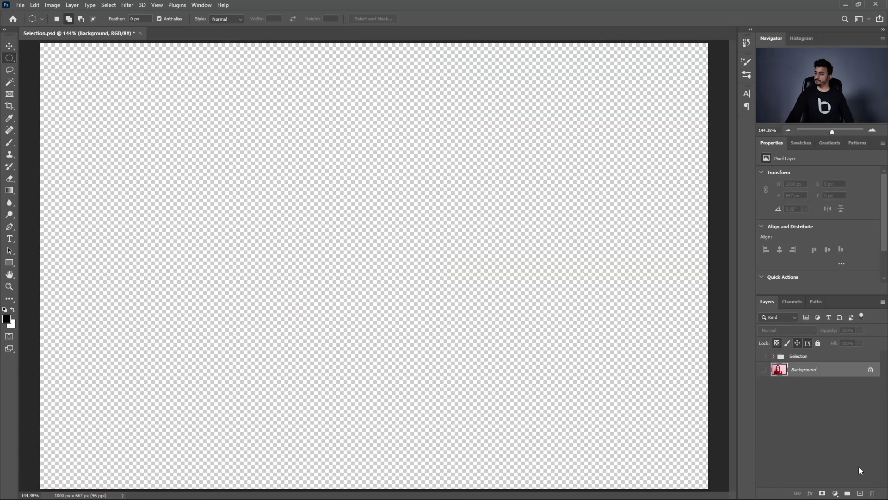
Make the Background layer visible and set the marquee Feather to 0 px.
left_click(764, 369)
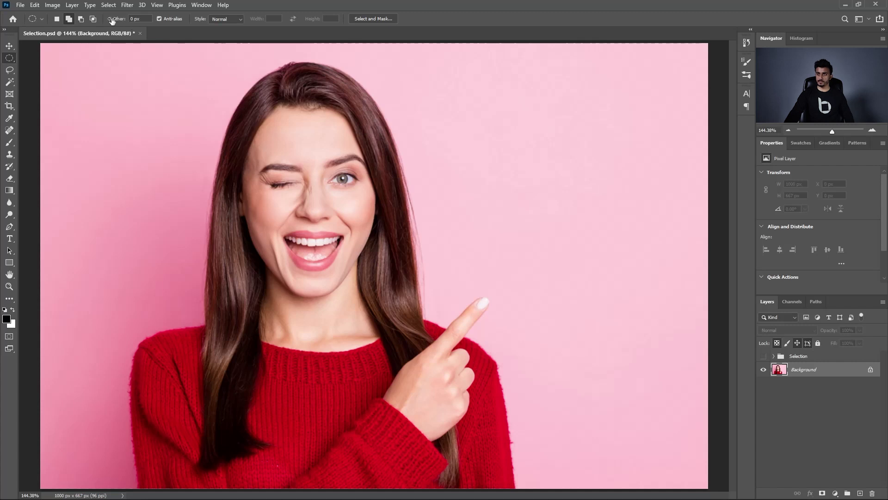
mouse_move(111, 21)
left_mouse_down()
mouse_move(164, 28)
mouse_move(119, 32)
mouse_move(134, 34)
left_mouse_up()
left_click(148, 19)
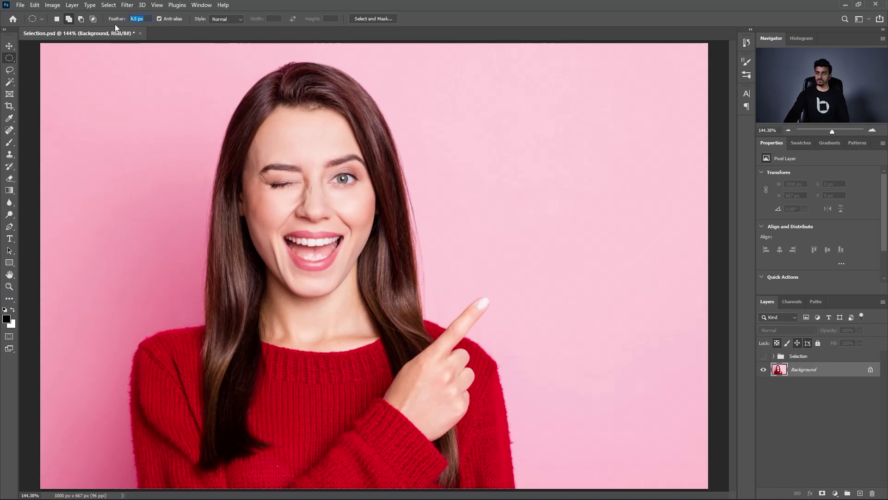
type("0")
key("Return")
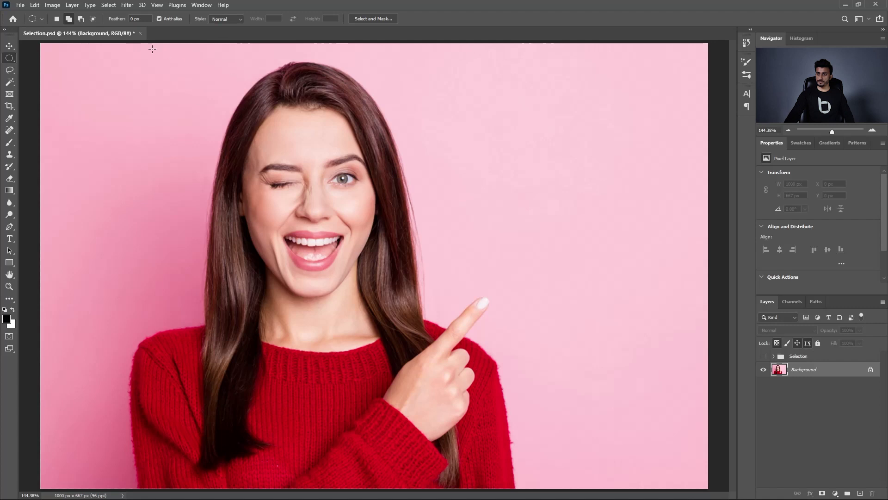
left_click_drag(152, 50, 470, 415)
right_click(324, 176)
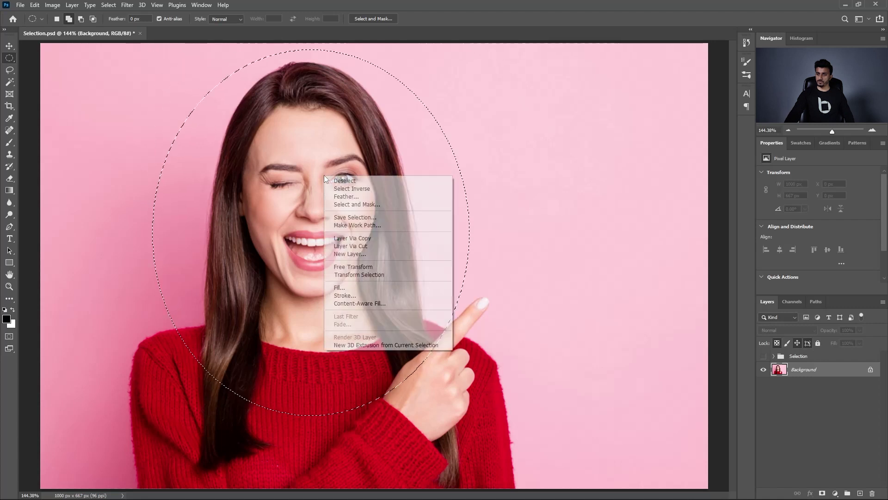
left_click(346, 196)
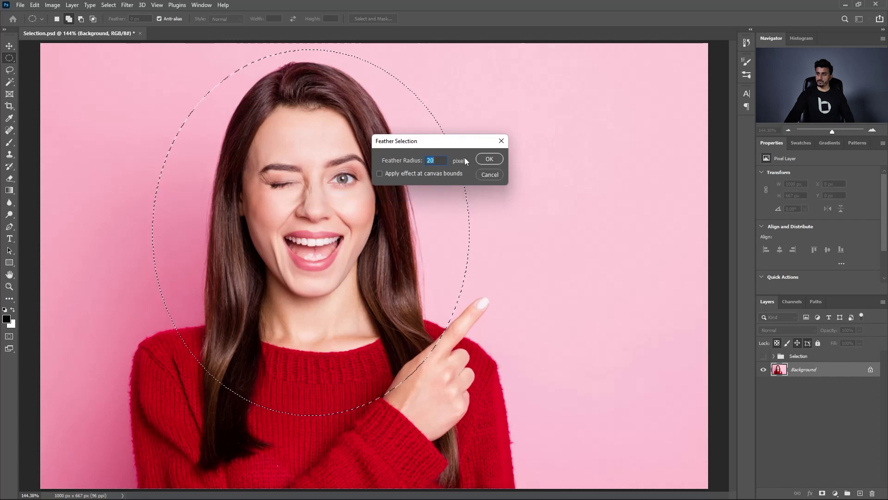
left_click(492, 174)
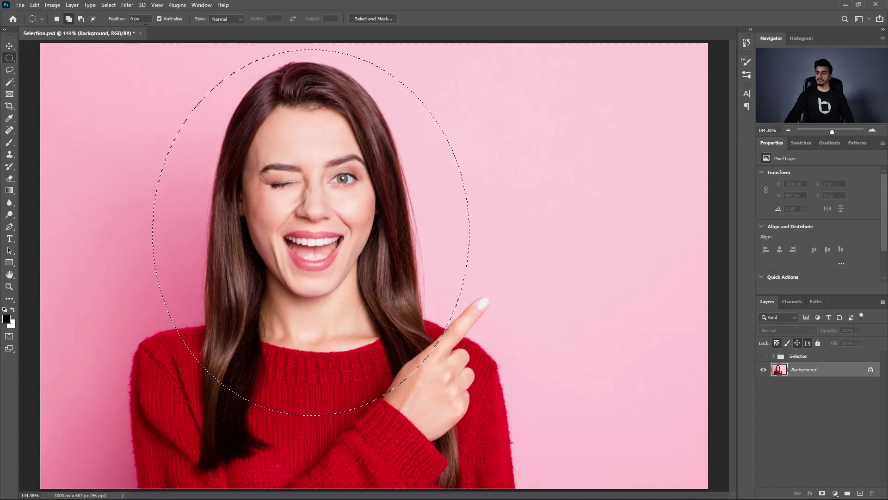
right_click(323, 154)
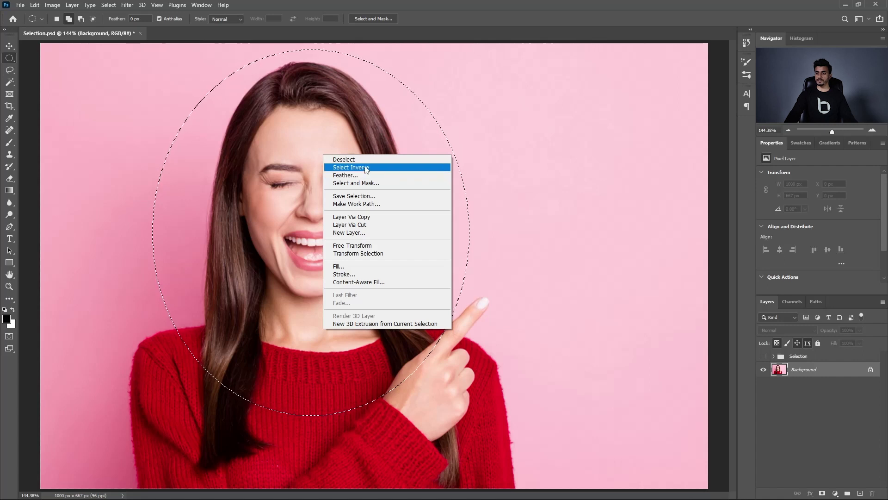
left_click(366, 167)
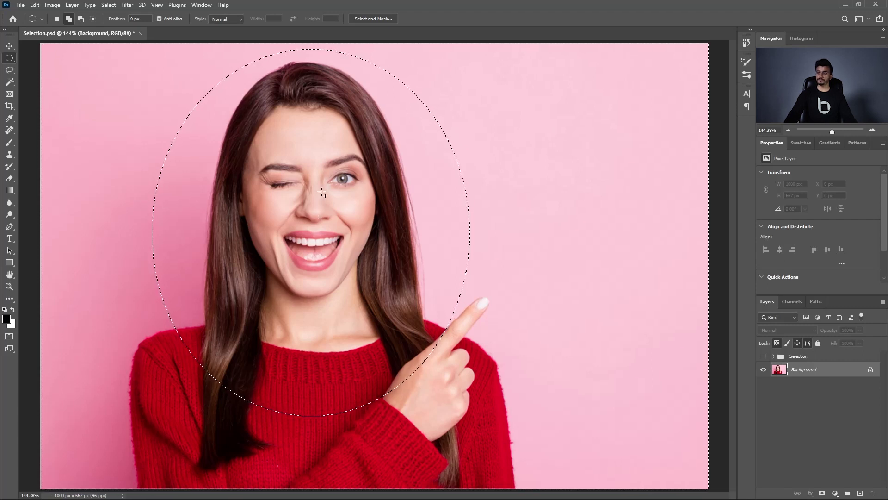
right_click(276, 101)
left_click(295, 121)
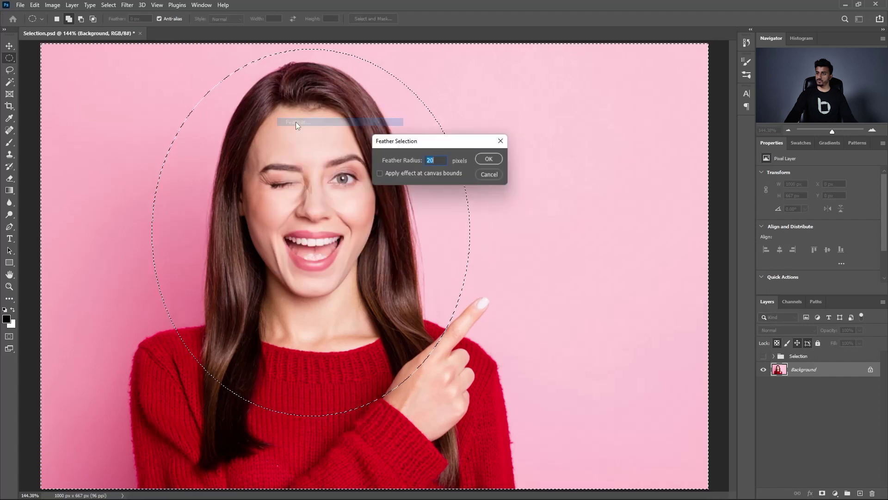
left_click(489, 158)
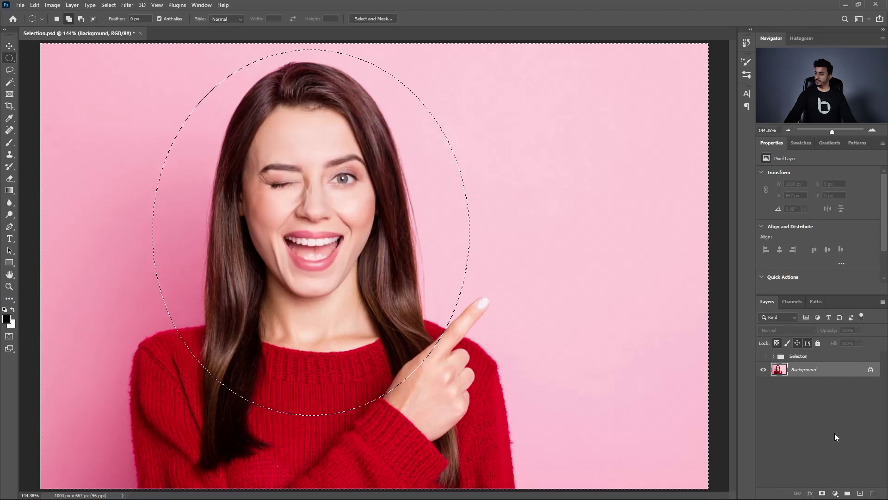
left_click(861, 492)
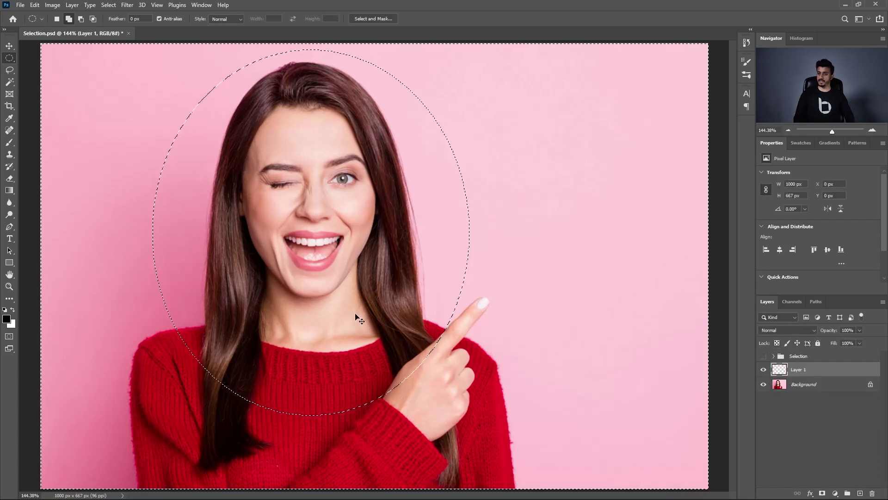
key("ctrl+BackSpace")
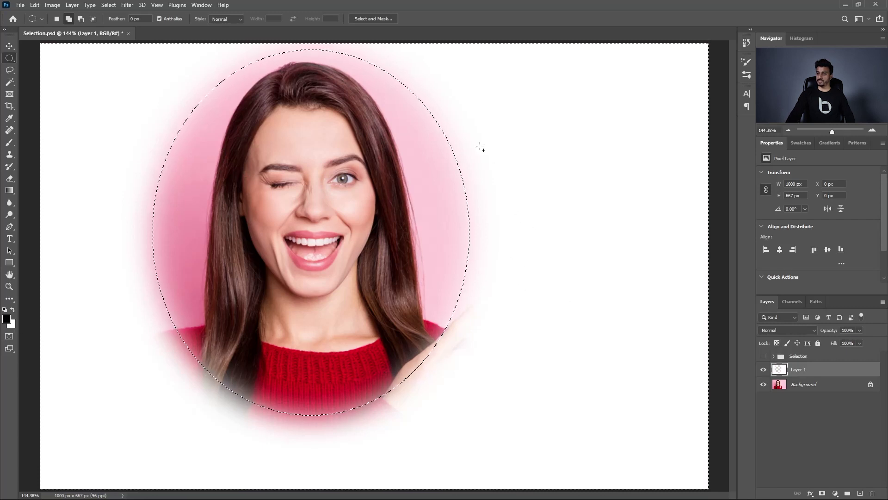
key("ctrl+d")
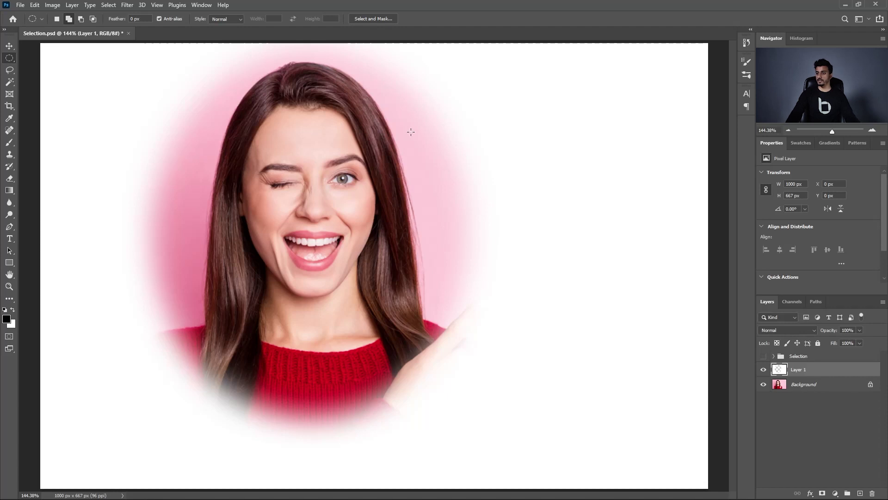
key("ctrl+shift+d")
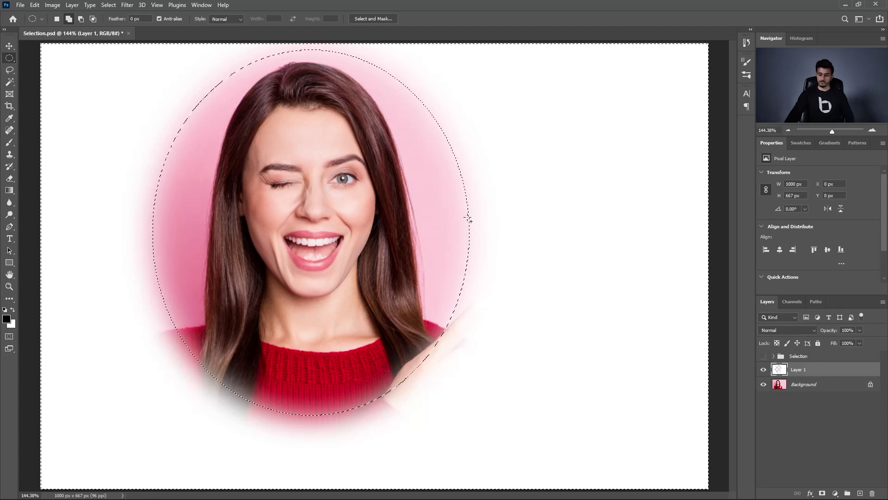
key("ctrl+d")
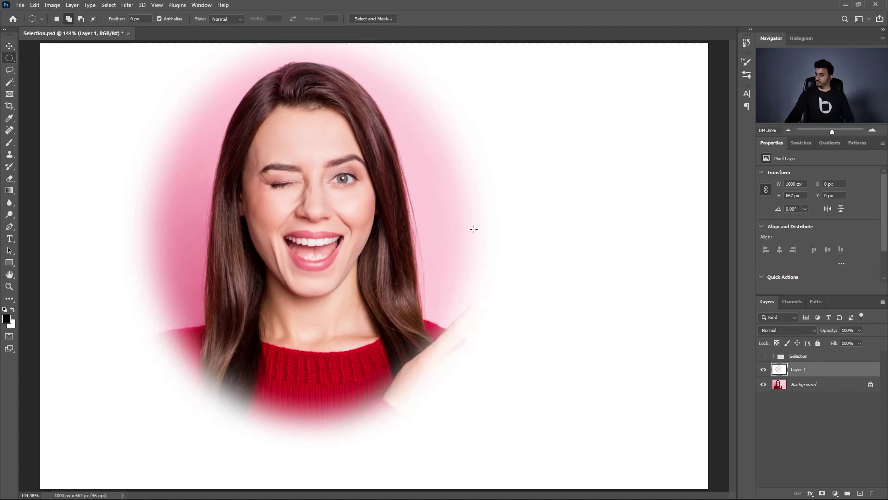
left_click_drag(852, 373, 872, 493)
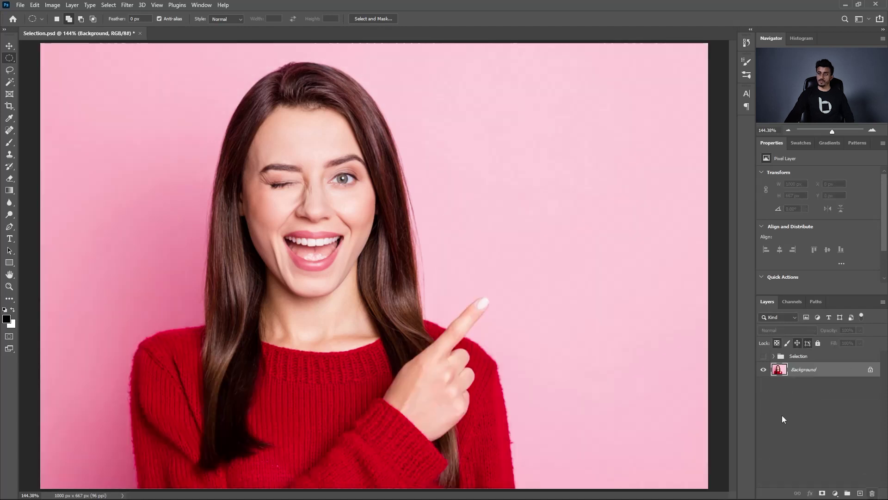
Select an oval around the head, add a new layer, and confirm Feather Selection.
left_click_drag(141, 42, 458, 402)
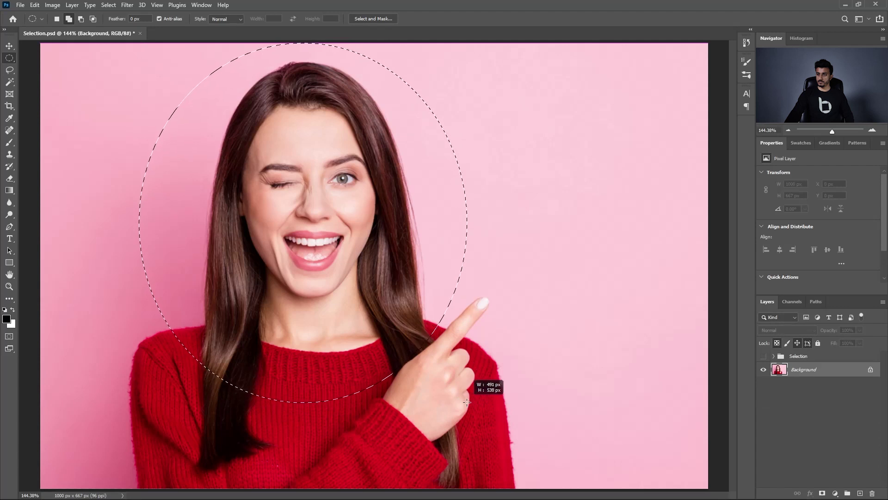
left_click_drag(458, 401, 472, 407)
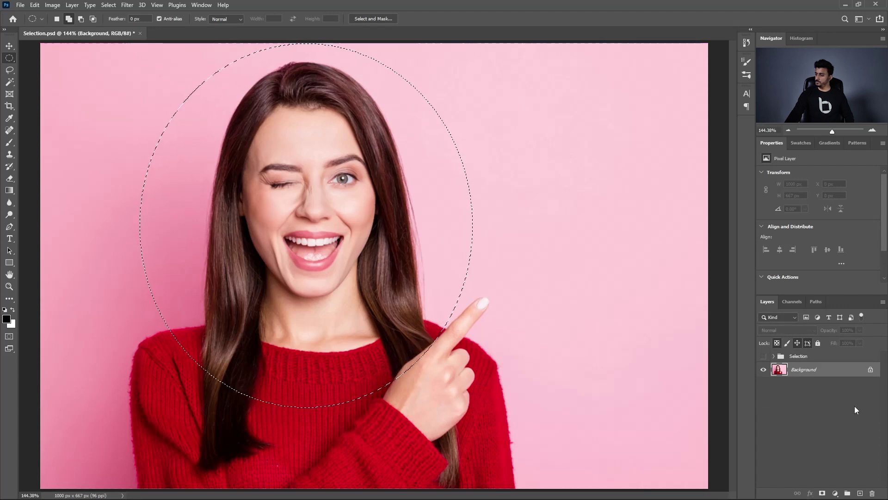
left_click(861, 493)
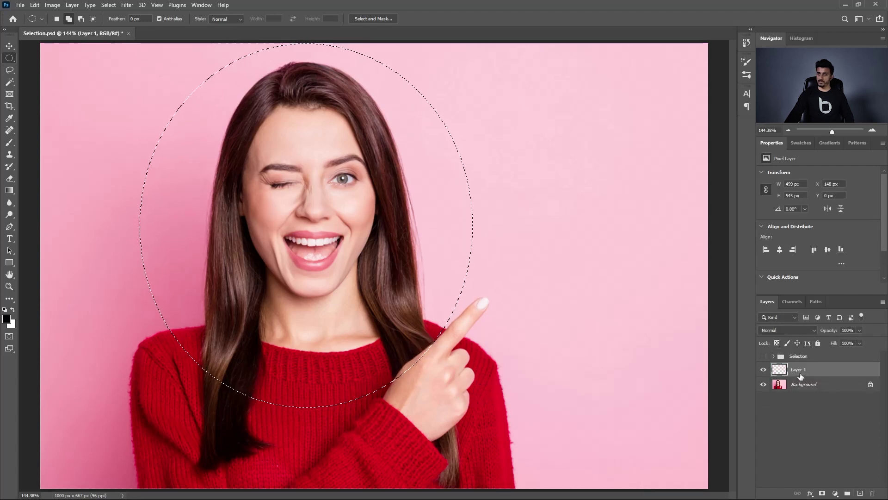
right_click(287, 96)
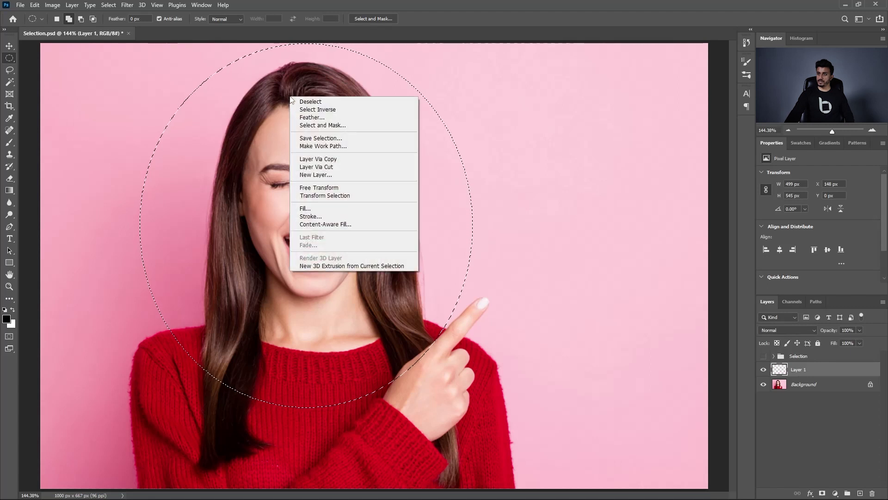
left_click(320, 116)
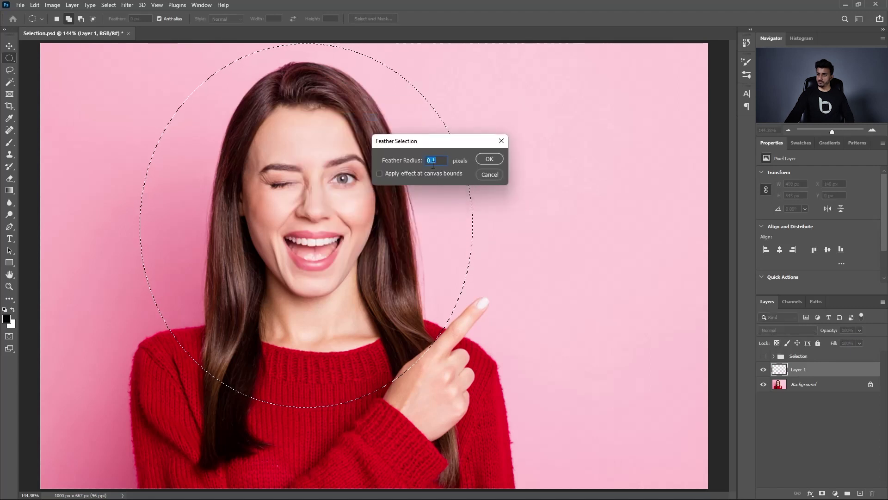
left_click(489, 159)
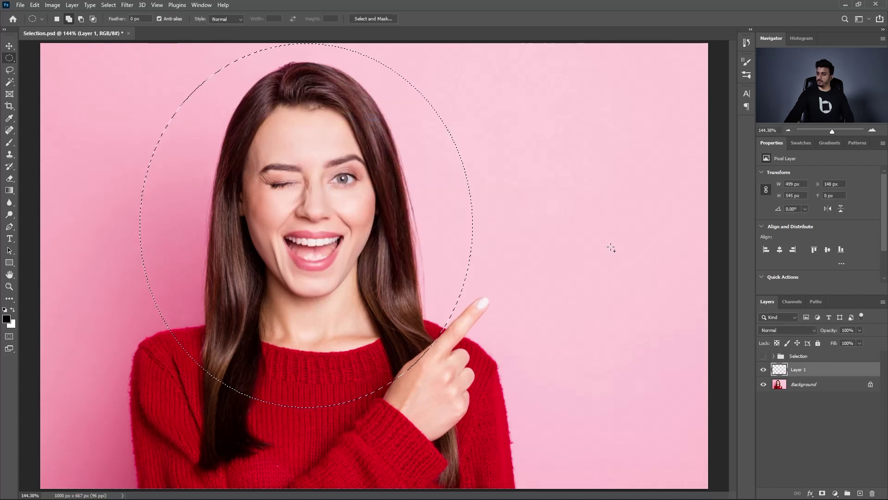
Invert the selection and fill everything outside the circle with white.
right_click(317, 155)
left_click(342, 169)
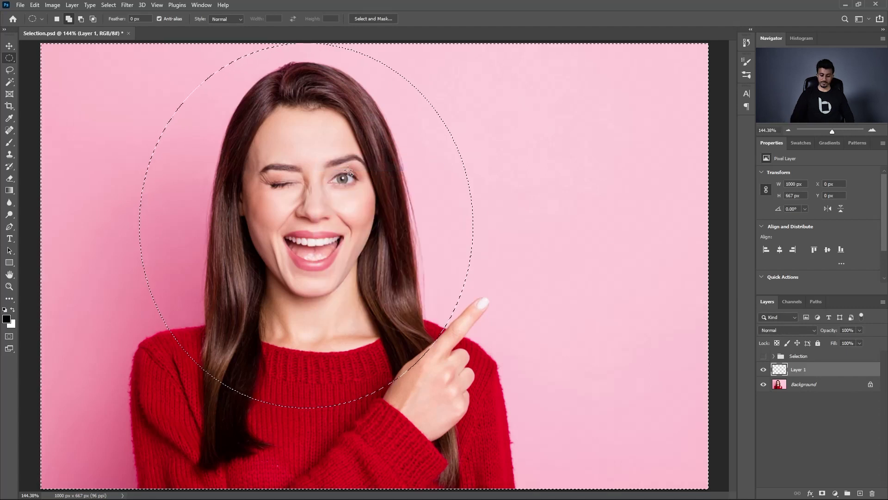
key("ctrl+BackSpace")
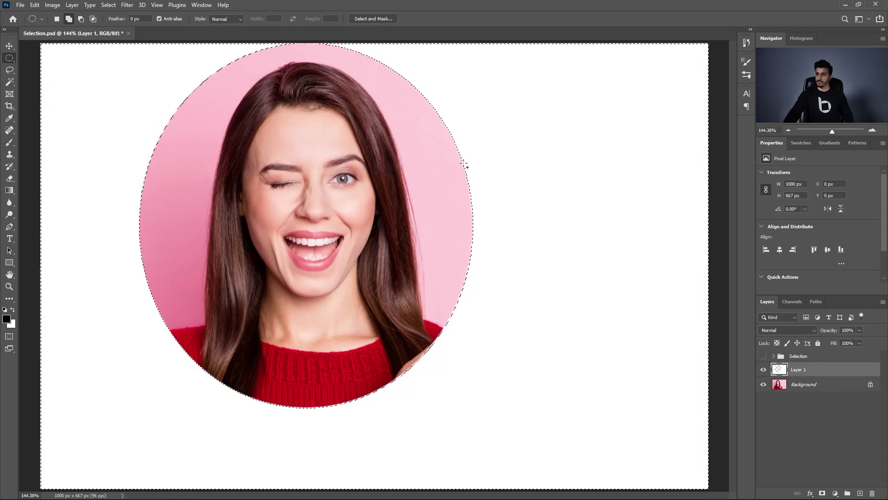
scroll(463, 172, "up", 3)
scroll(461, 158, "up", 3)
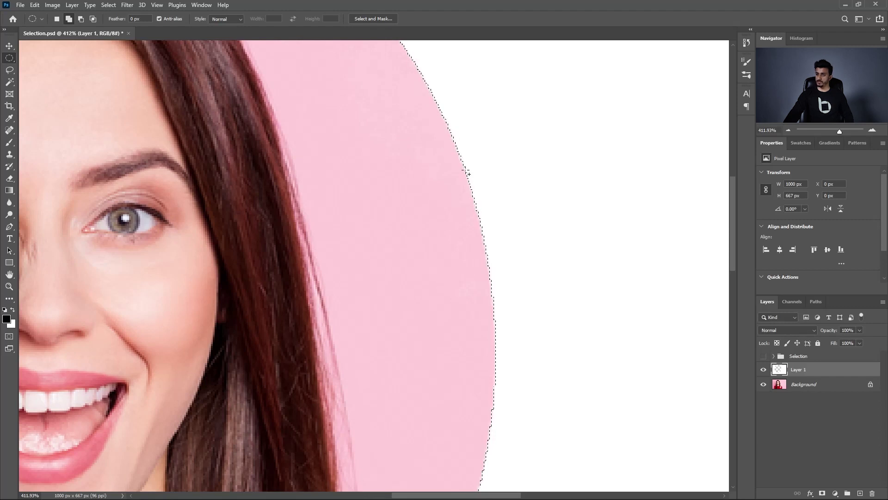
scroll(460, 162, "down", 5)
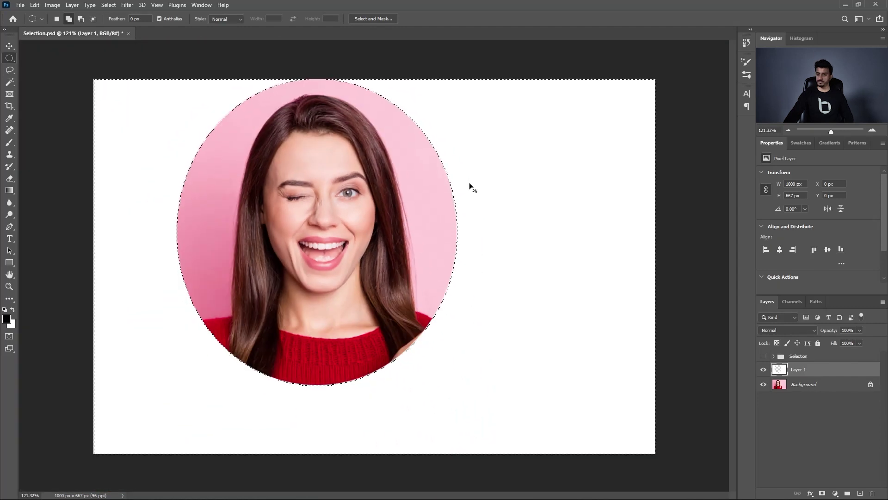
Deselect, delete Layer 1, and zoom back to 144%.
key("ctrl+d")
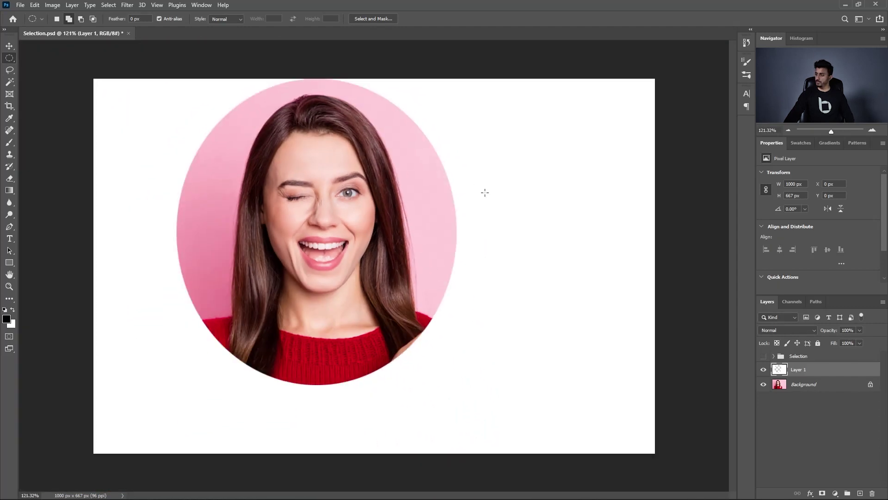
mouse_move(853, 370)
left_mouse_down()
mouse_move(857, 475)
mouse_move(873, 493)
left_mouse_up()
key("ctrl+plus")
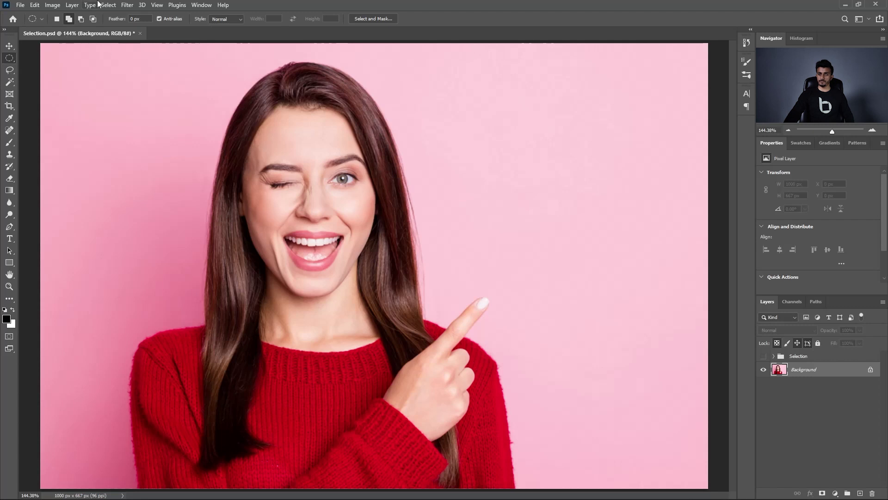
Draw an oval around the face, apply Select > All, then undo back to the oval.
left_click_drag(214, 82, 443, 349)
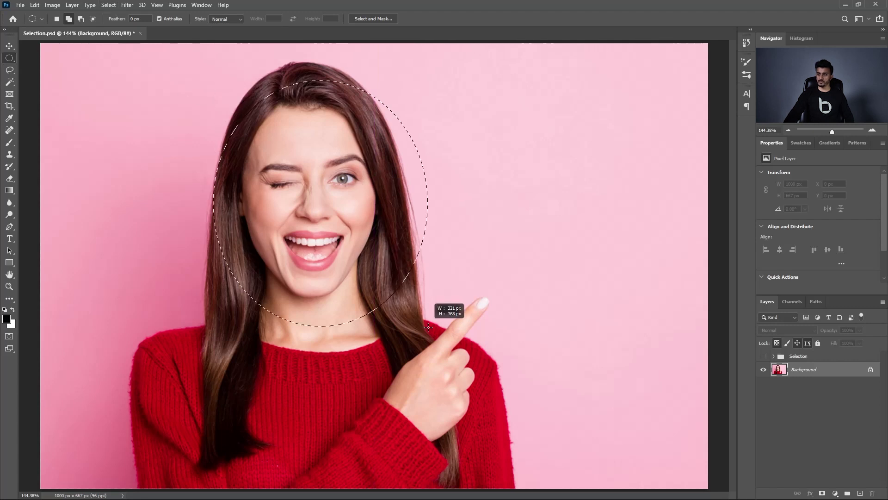
right_click(313, 140)
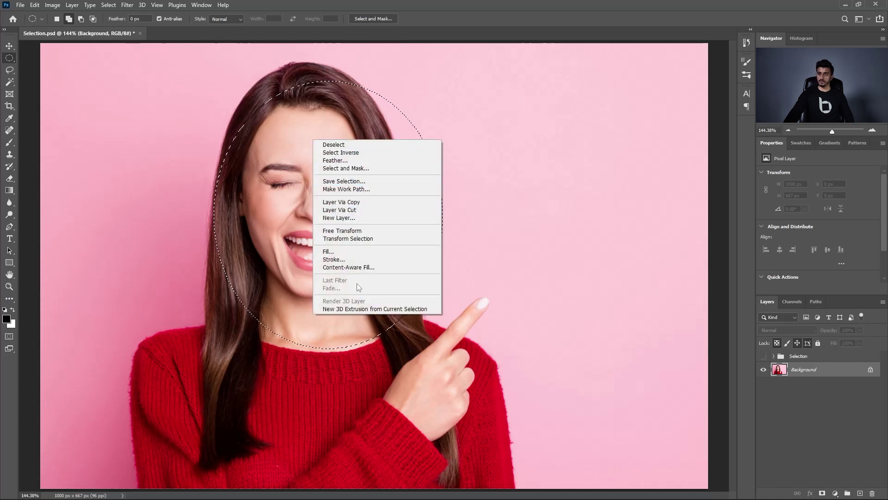
left_click(110, 5)
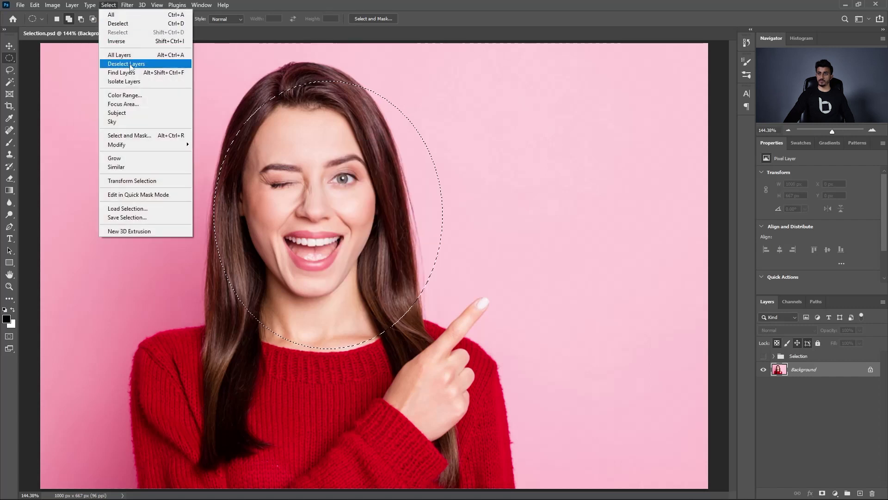
left_click(128, 16)
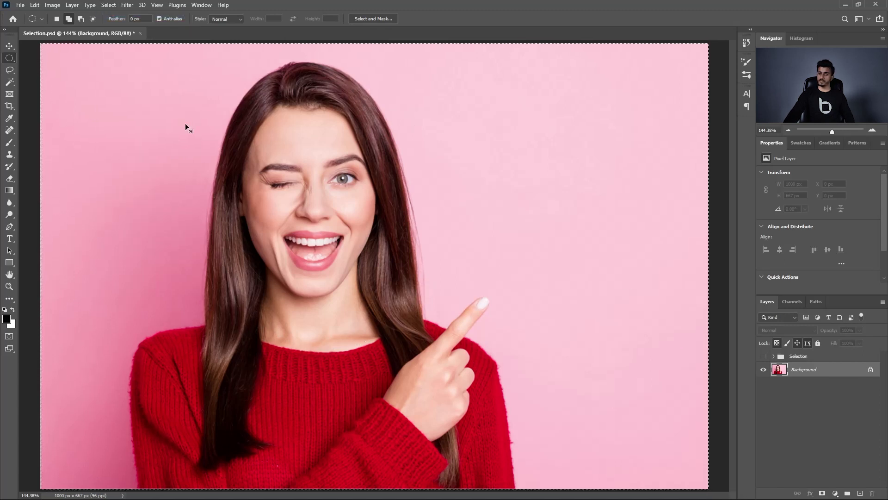
key("ctrl+z")
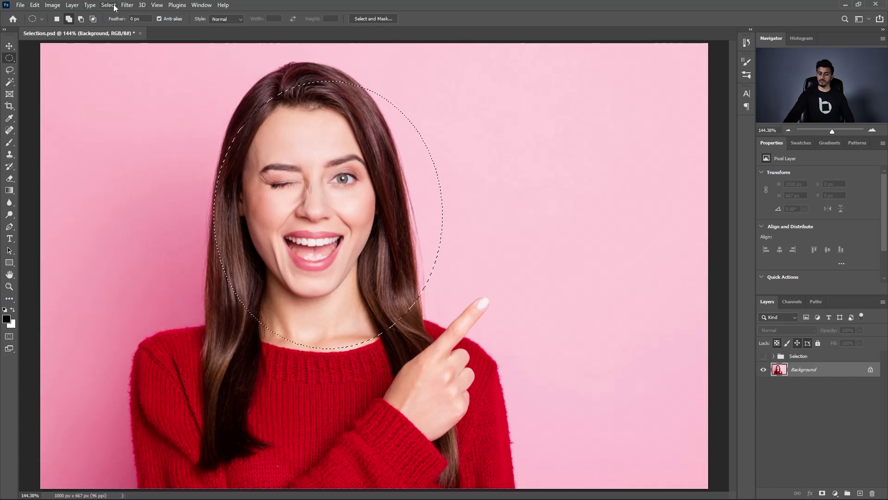
Invert the oval selection with Select > Inverse, then revert with Ctrl+Shift+I.
left_click(109, 5)
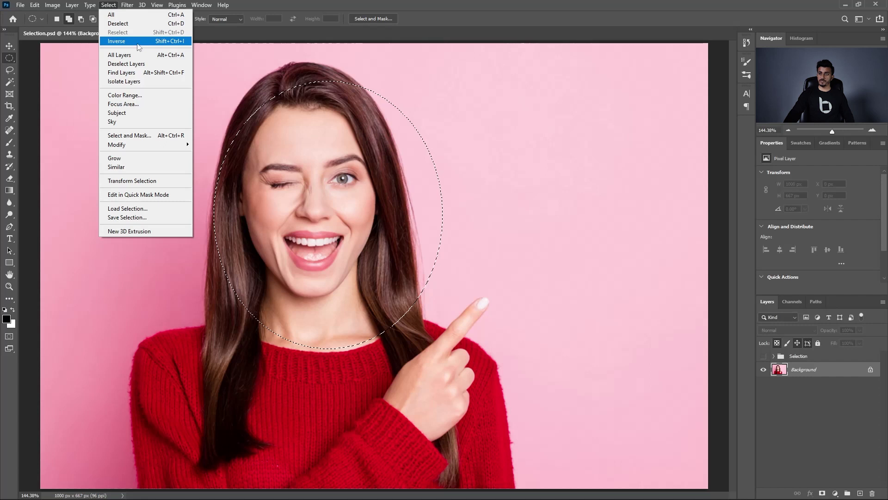
left_click(166, 41)
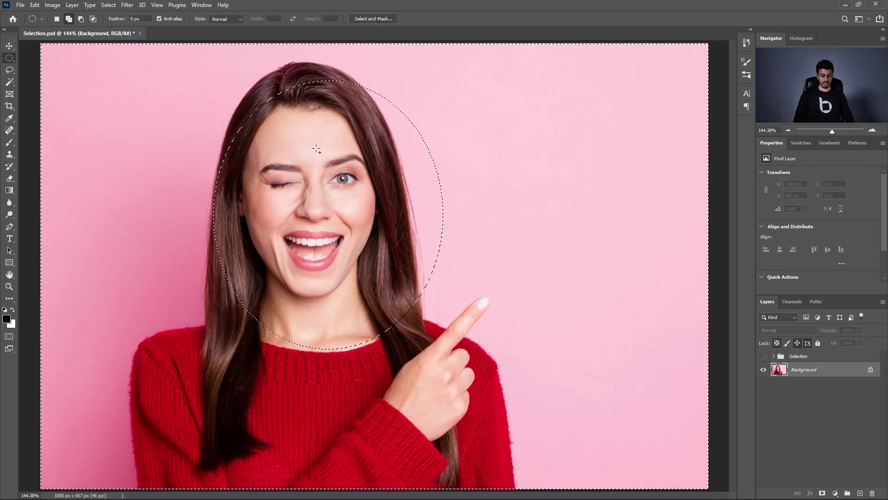
key("ctrl+shift+i")
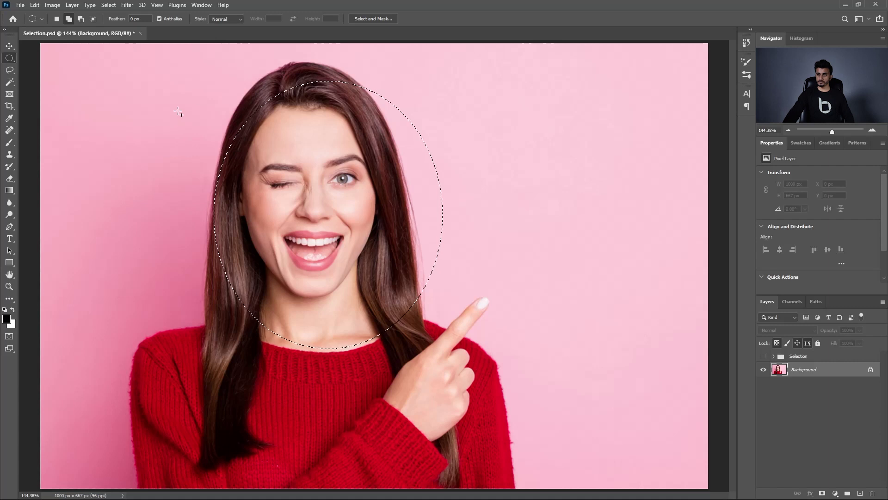
left_click(108, 5)
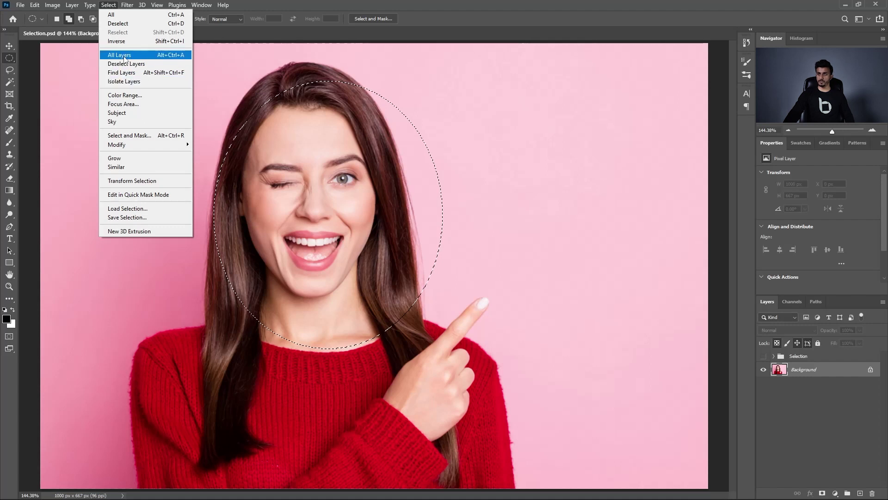
Select all layers, deselect layers, then start Find Layers.
left_click(139, 55)
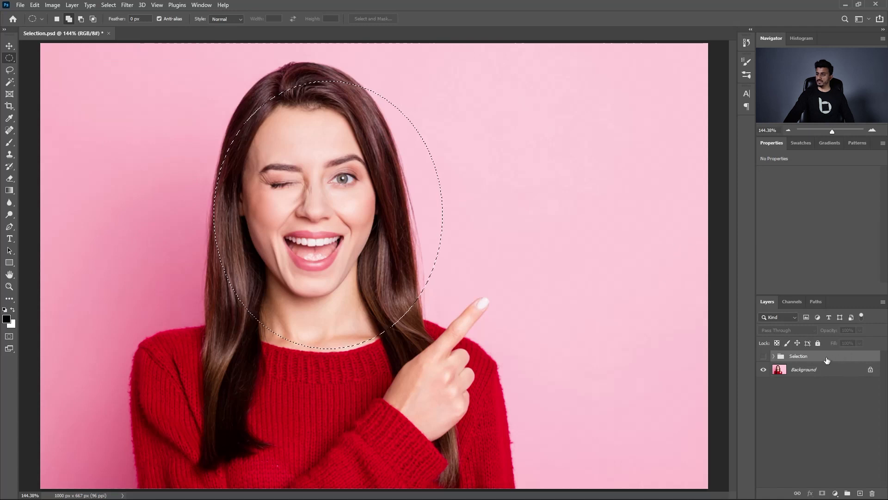
left_click(108, 5)
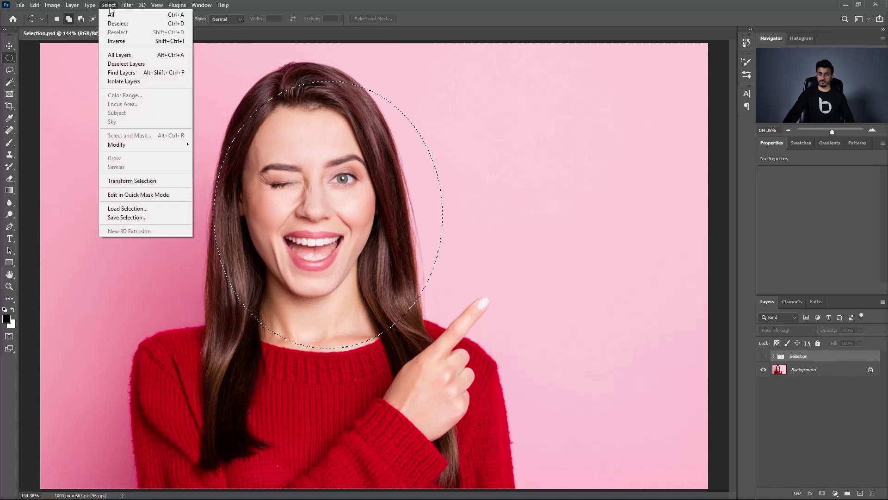
left_click(127, 64)
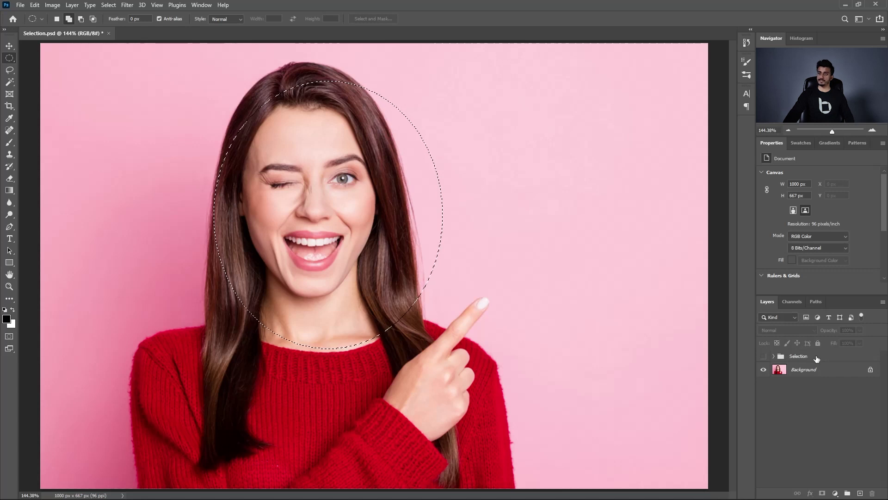
left_click(108, 5)
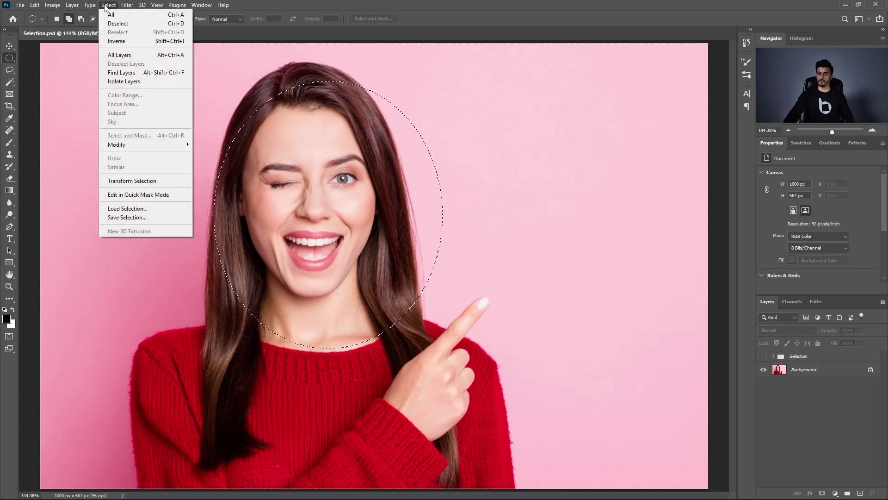
left_click(129, 75)
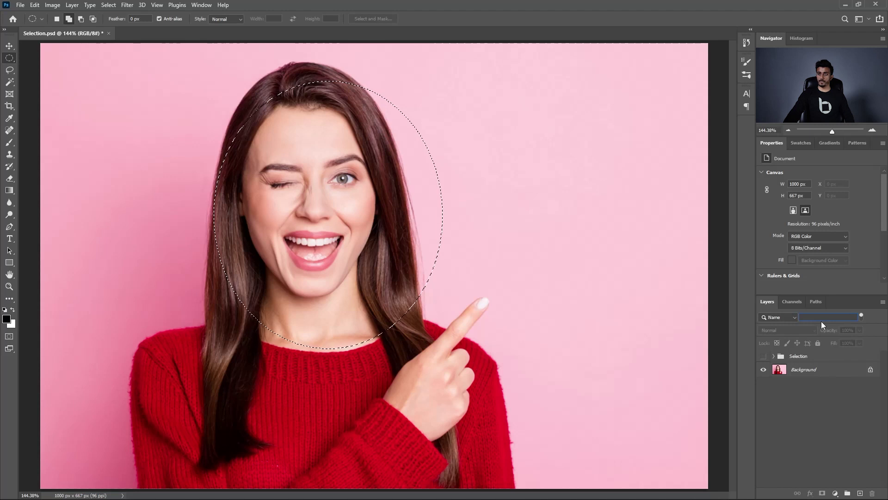
Isolate the Background layer with Select > Isolate Layers.
left_click(106, 5)
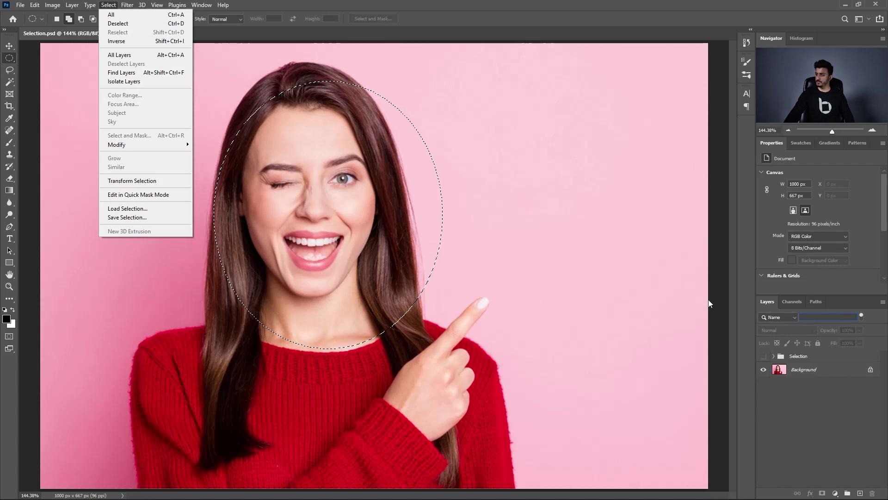
left_click(835, 369)
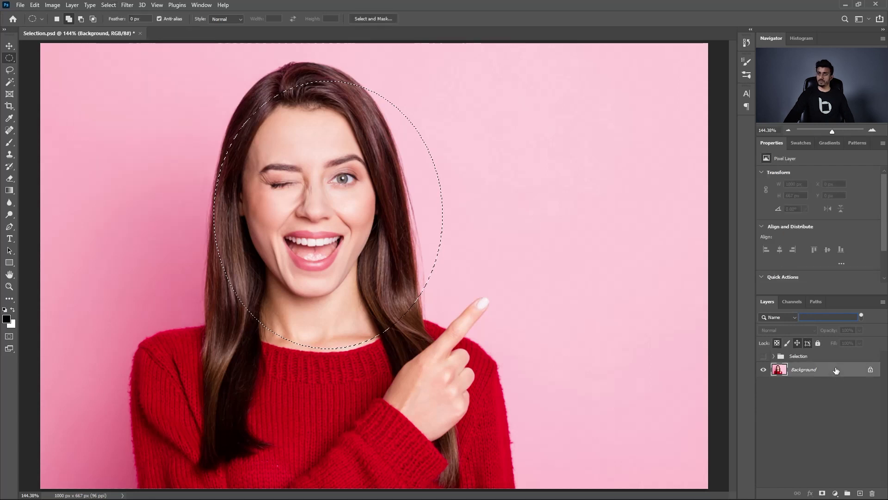
left_click(111, 5)
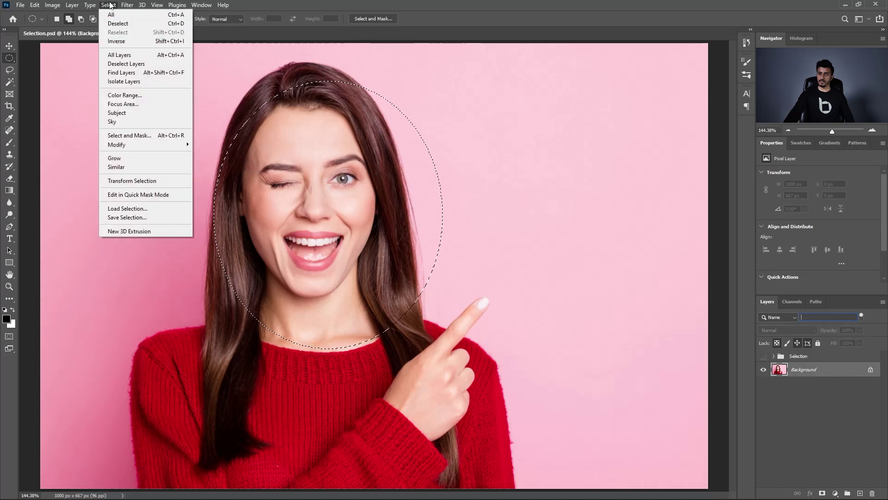
left_click(124, 81)
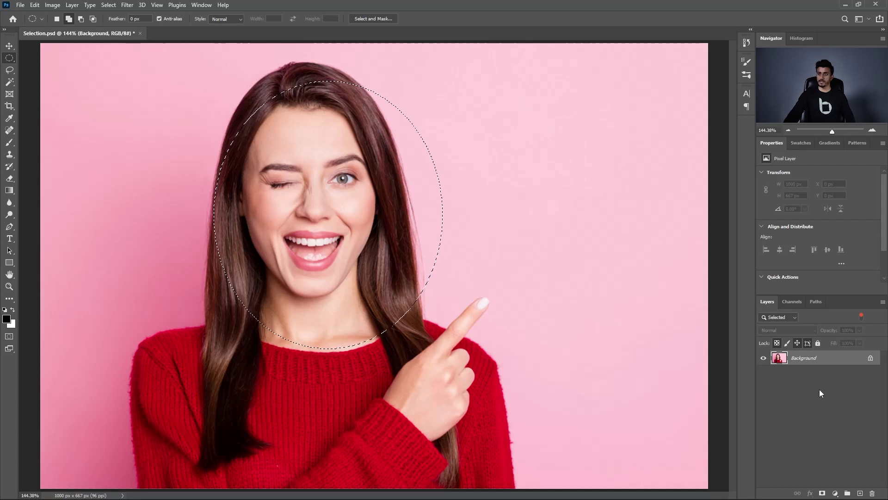
Clear the oval selection and set the Layers filter back to Name.
left_click(675, 276)
left_click(795, 318)
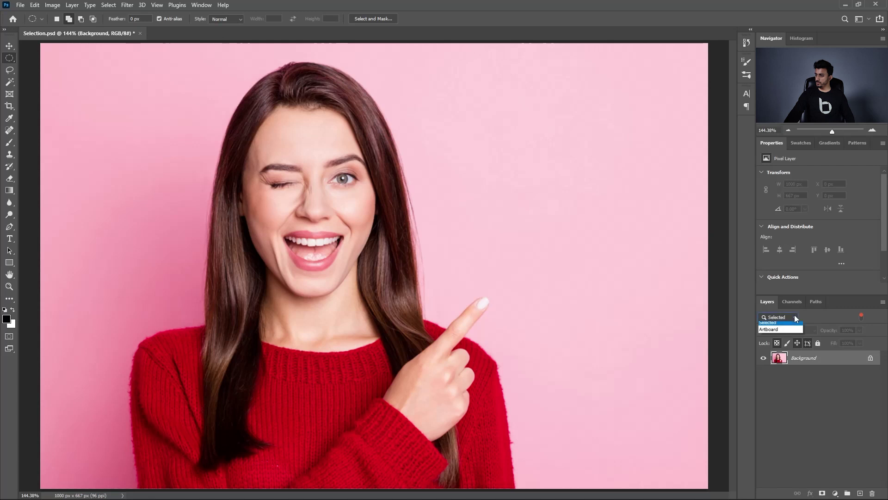
left_click(775, 325)
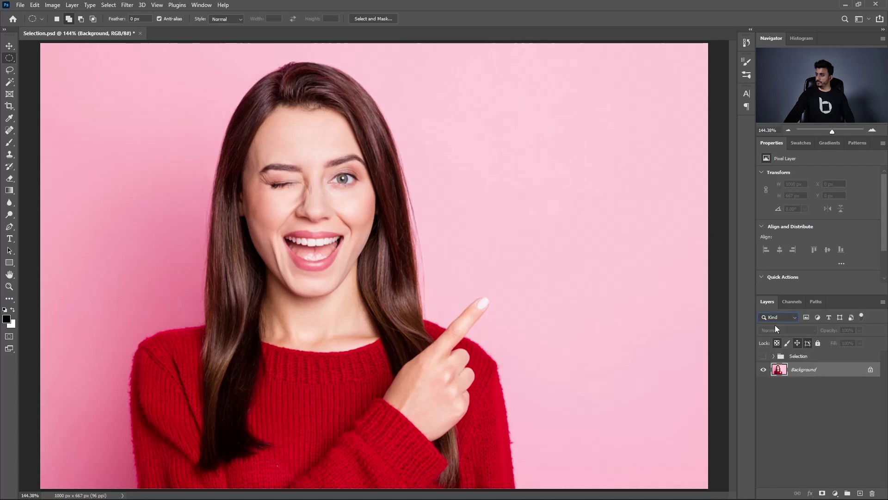
left_click(786, 316)
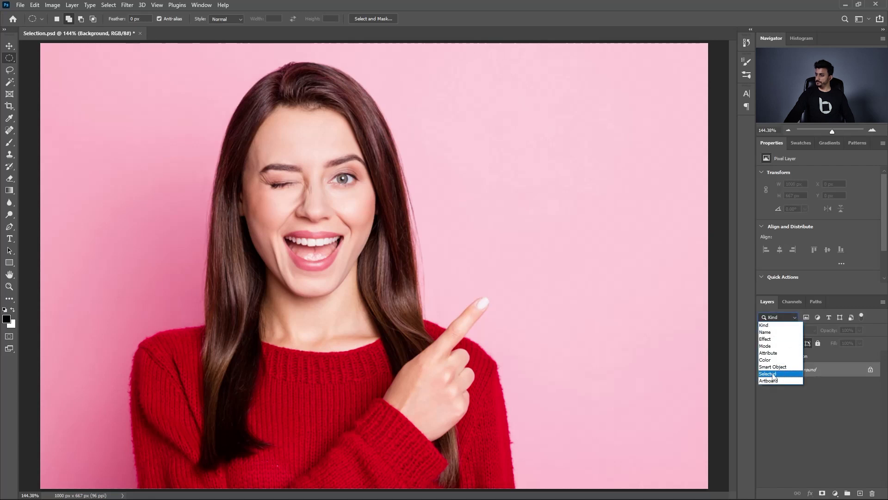
left_click(775, 374)
left_click(796, 317)
left_click(775, 332)
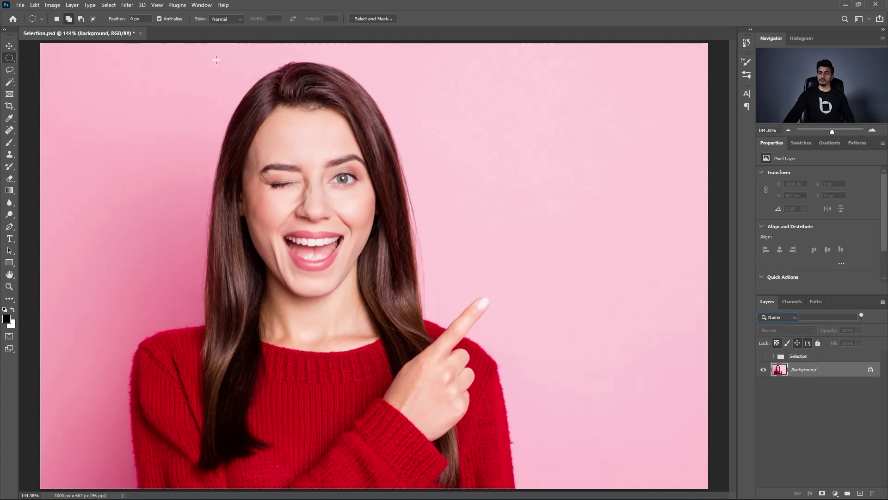
Make a 10 px Border from a sweater oval, add a layer mask, then undo it.
left_click(104, 5)
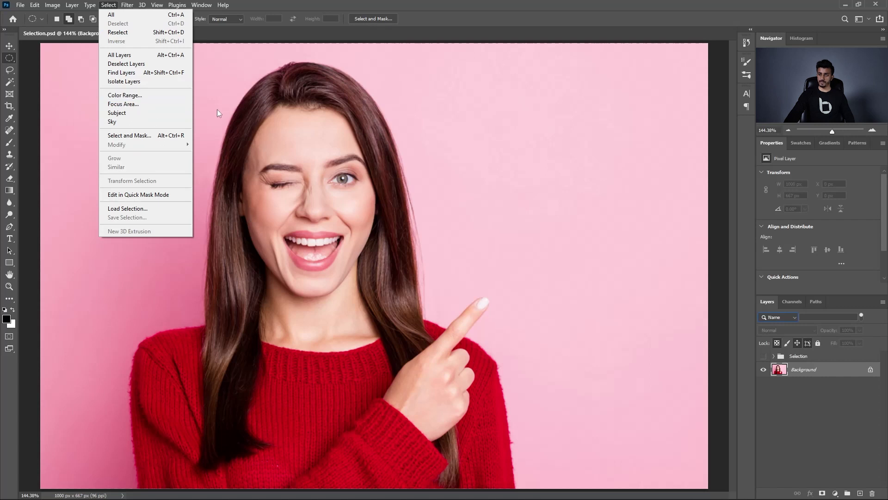
left_click(290, 379)
left_click_drag(282, 363, 343, 438)
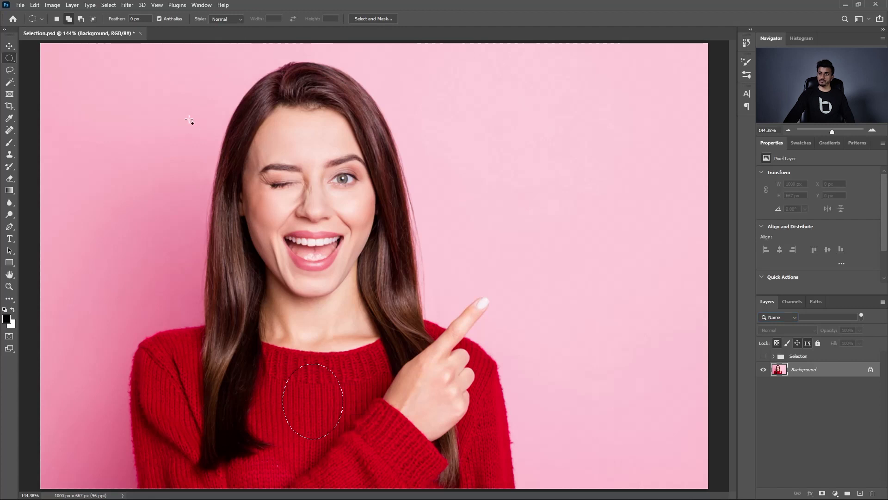
left_click(109, 5)
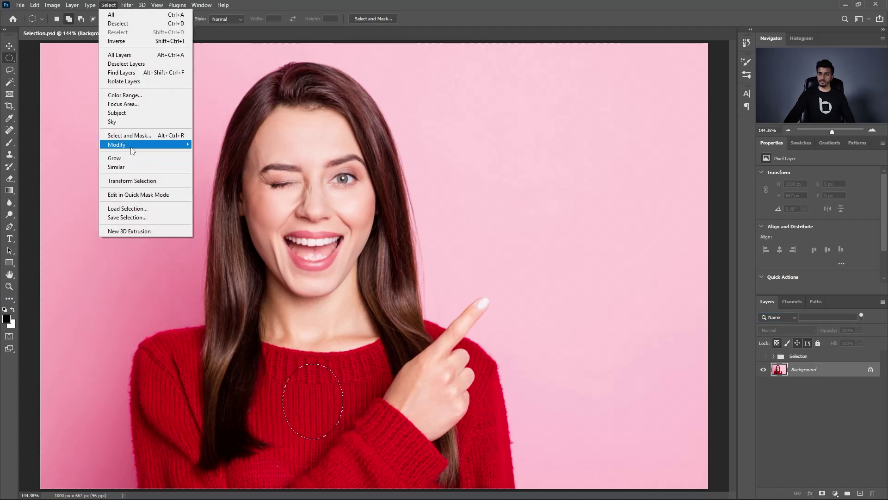
mouse_move(146, 145)
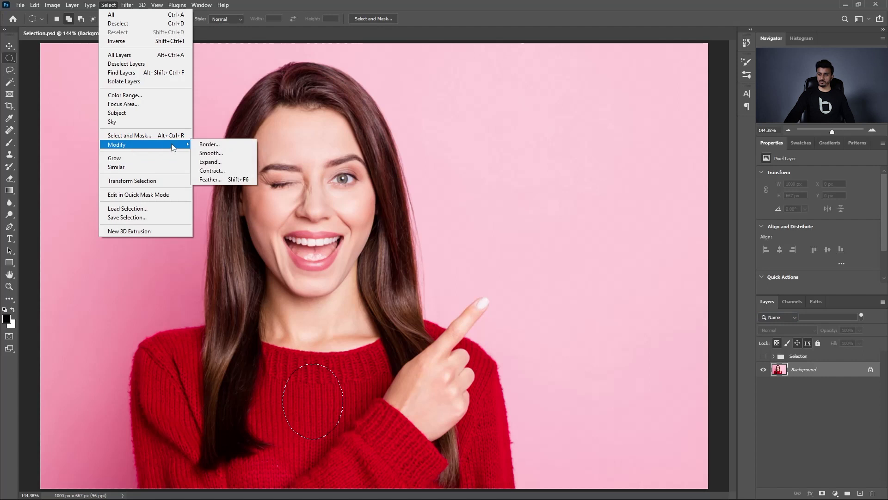
left_click(211, 144)
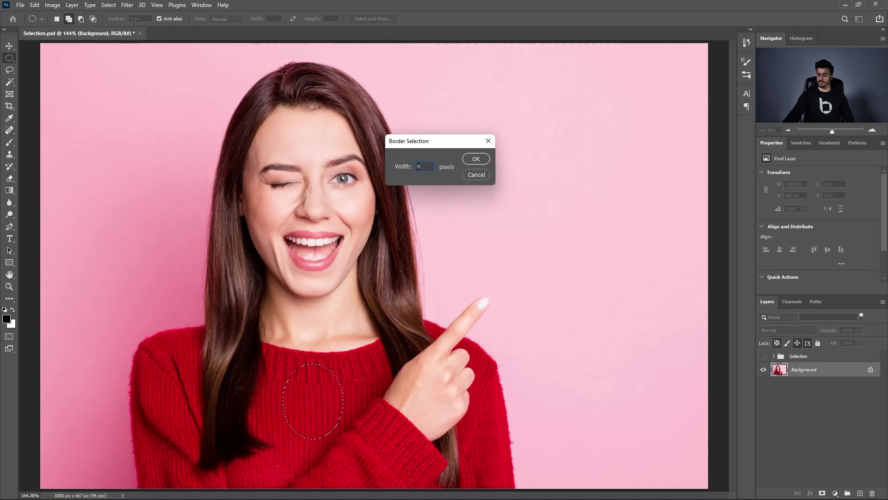
type("10")
left_click(478, 159)
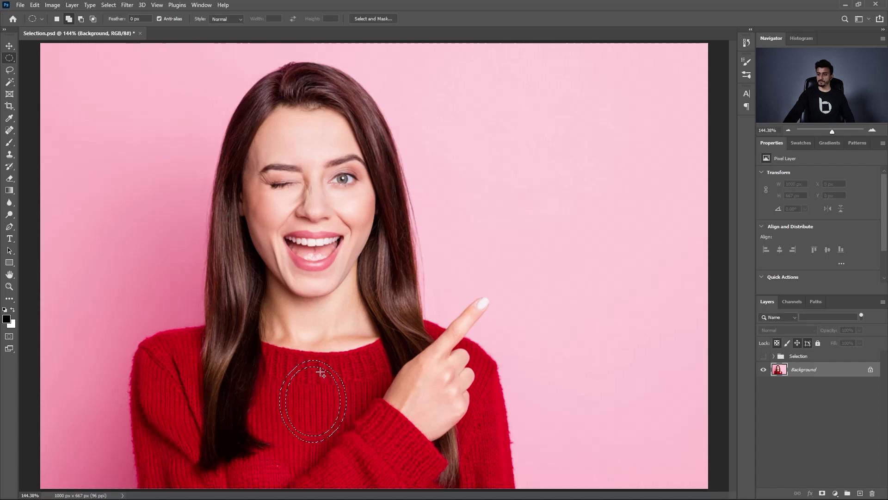
left_click(822, 494)
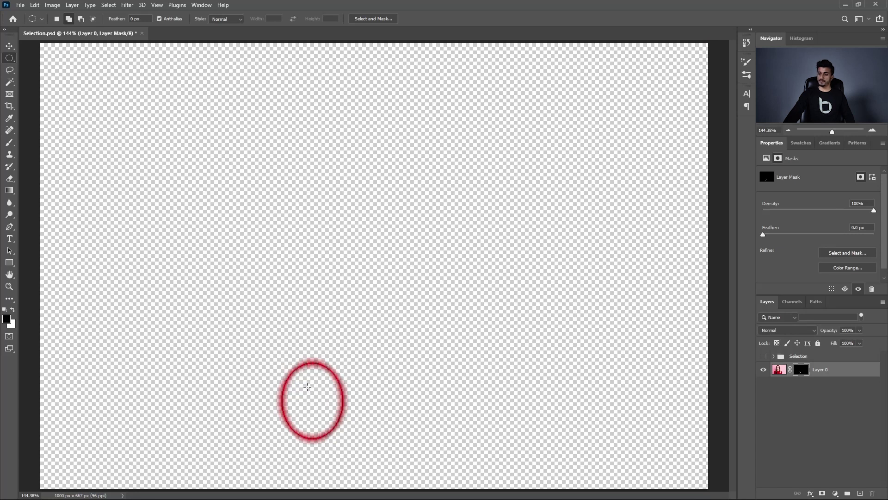
key("ctrl+z")
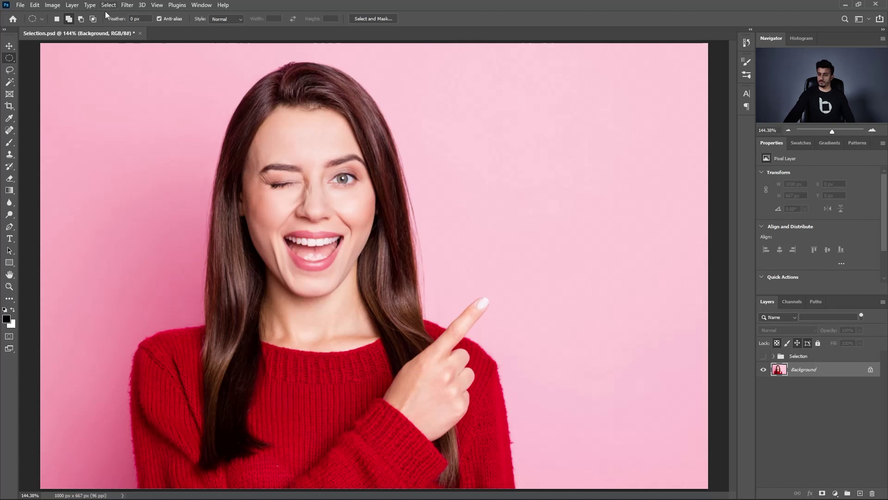
Draw an oval on the red sweater and smooth it with a 20 px radius.
left_click_drag(285, 368, 333, 436)
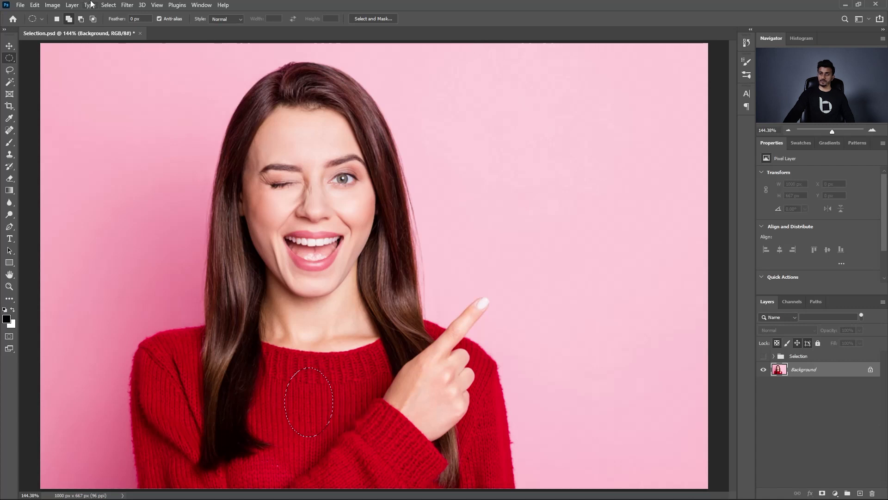
left_click(108, 6)
mouse_move(116, 144)
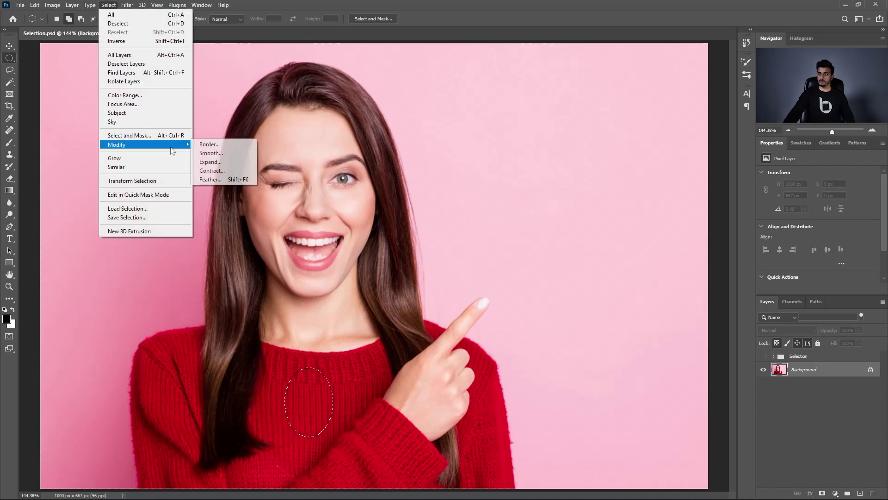
left_click(211, 153)
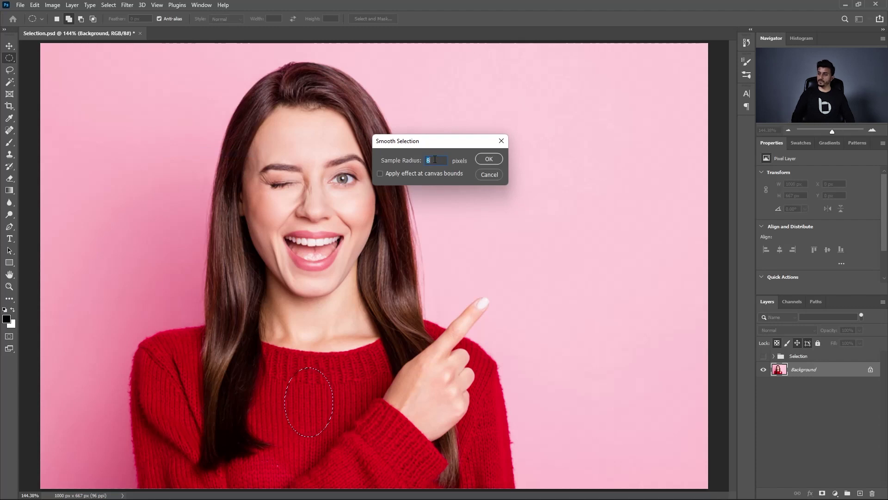
type("20")
left_click(489, 161)
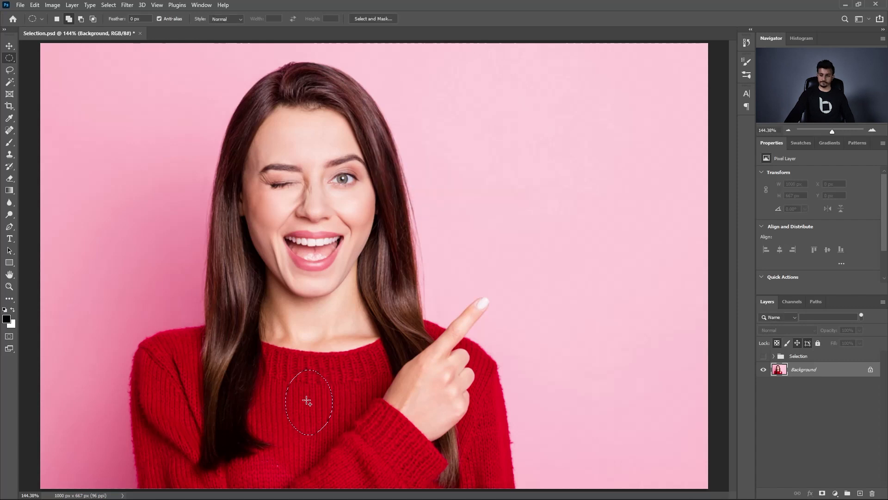
Expand the sweater selection by 10 px, then contract it by 10 px.
left_click(107, 5)
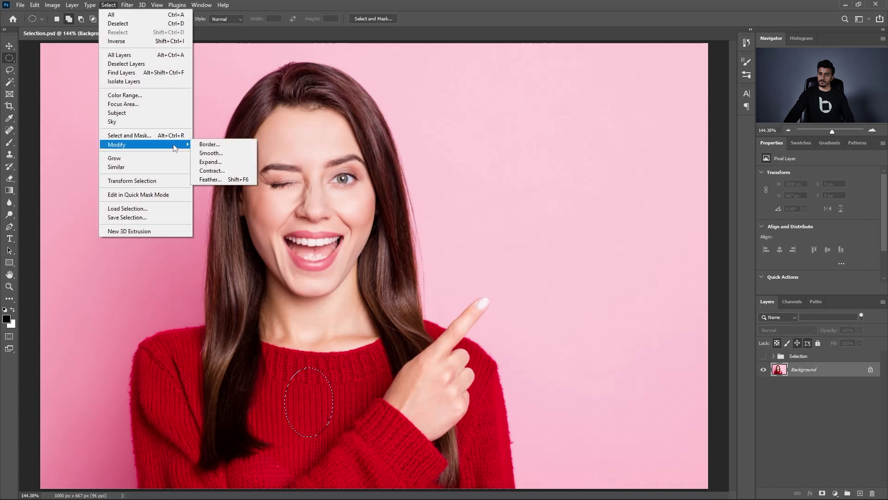
left_click(210, 162)
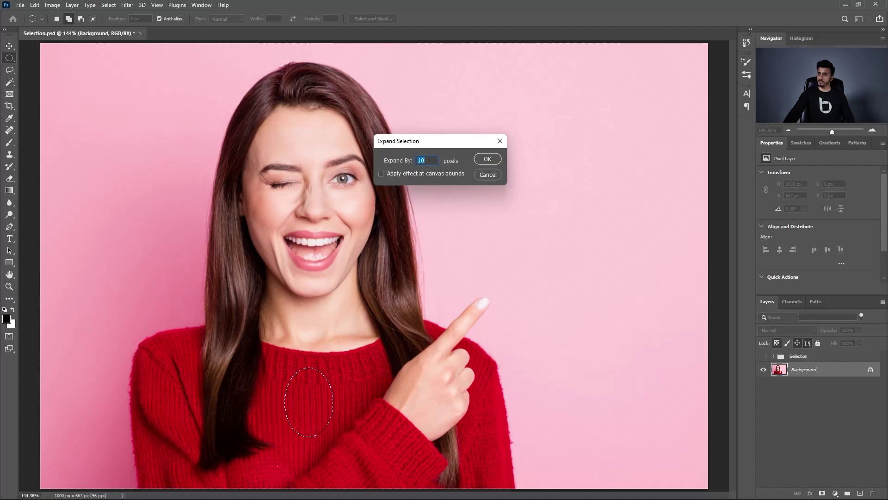
left_click(487, 159)
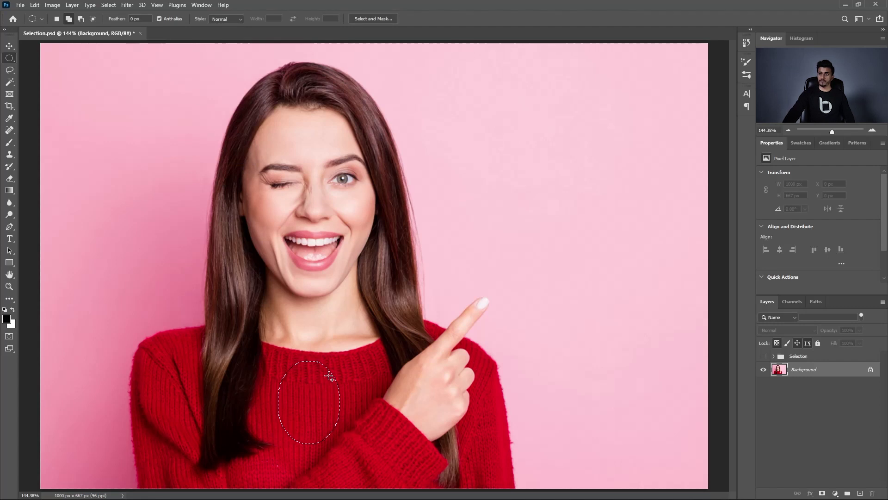
left_click(109, 5)
mouse_move(117, 144)
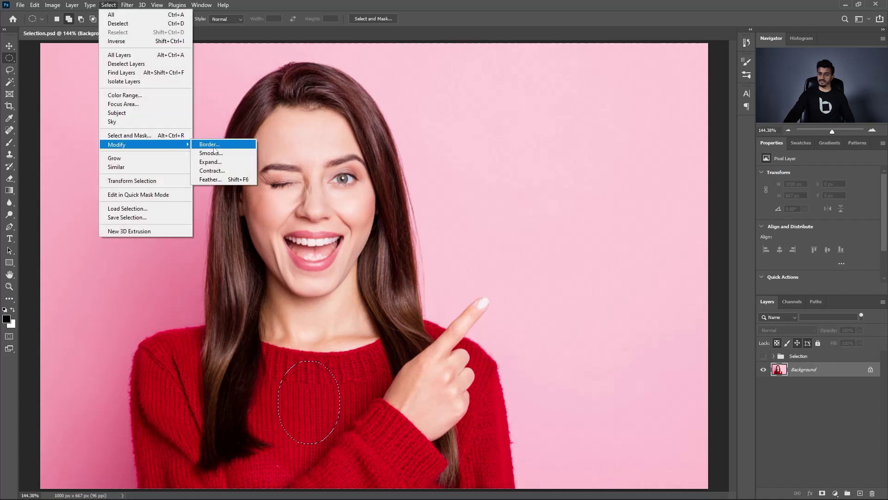
left_click(212, 171)
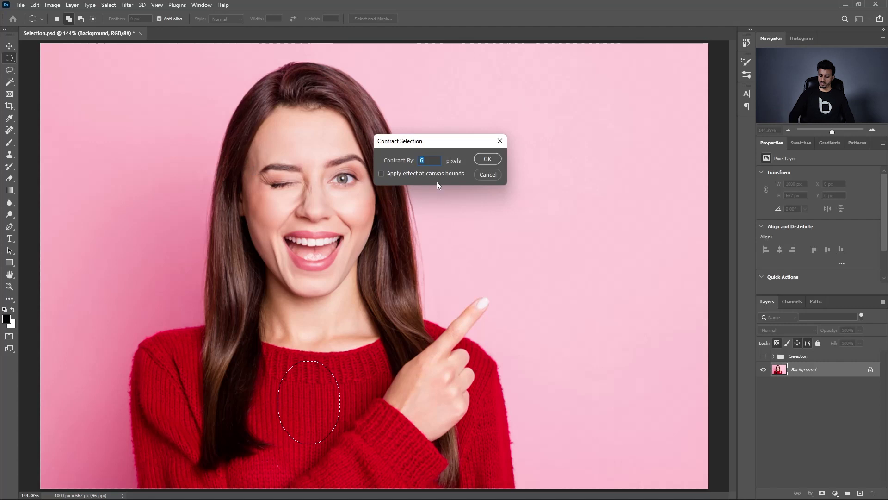
type("10")
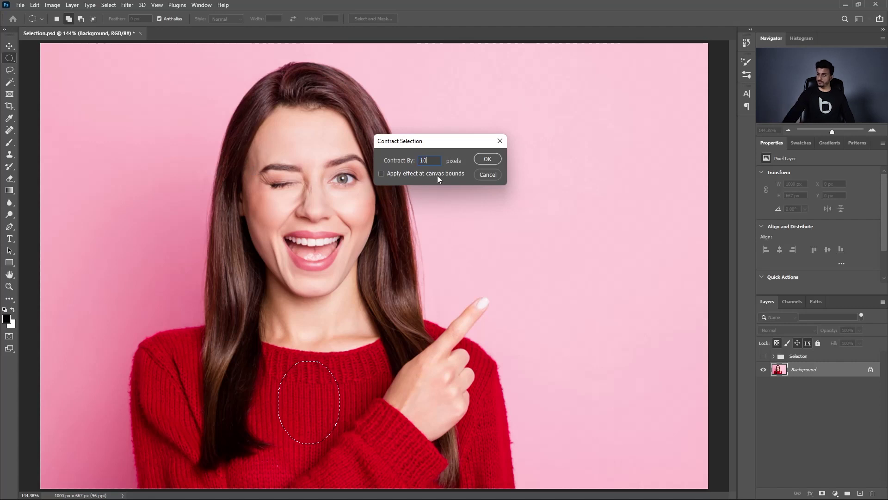
left_click(487, 160)
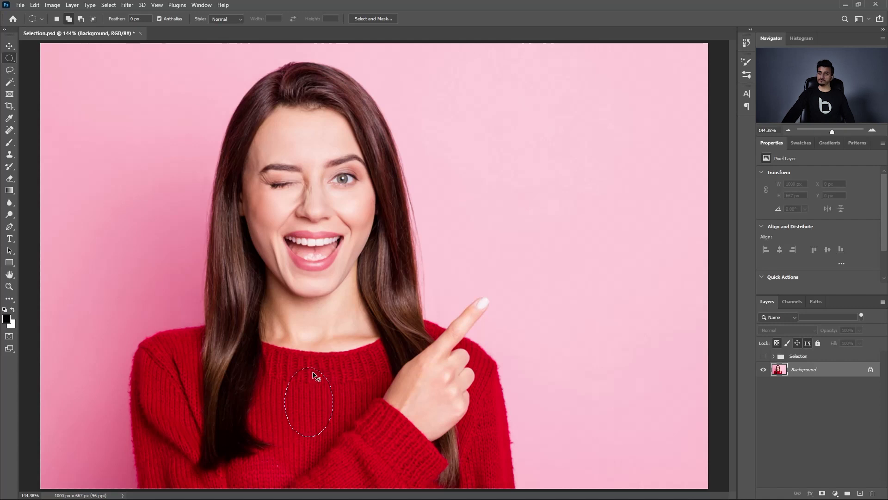
Apply Select > Grow, then Select > Similar across the red sweater.
left_click(106, 7)
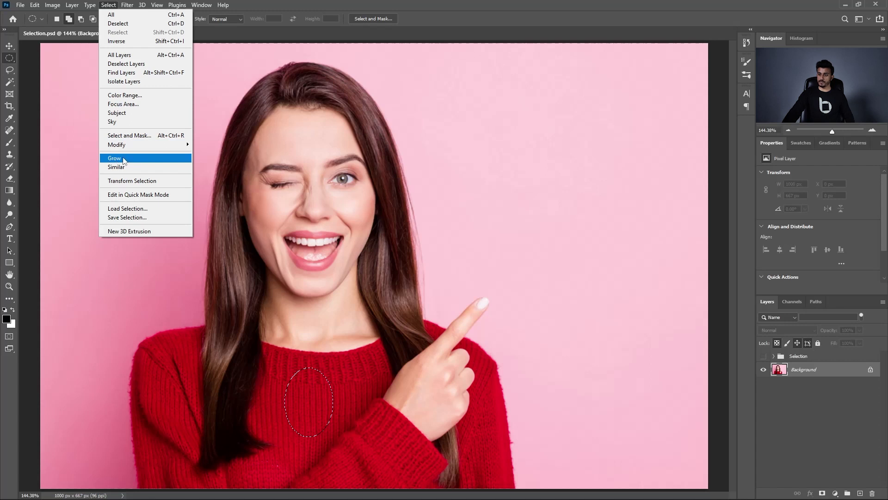
left_click(124, 159)
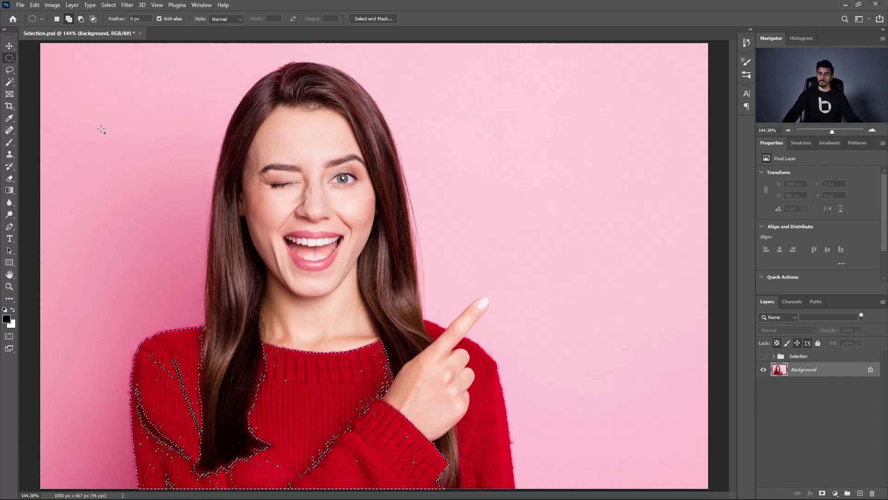
left_click(109, 5)
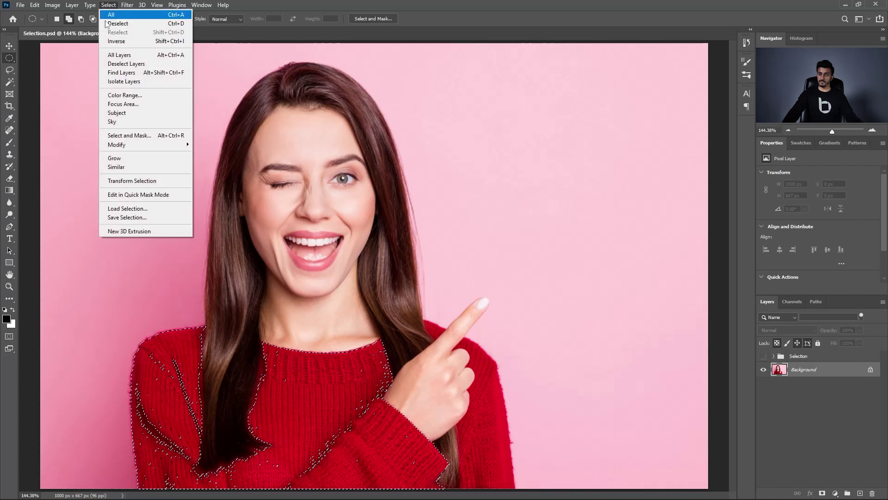
left_click(123, 171)
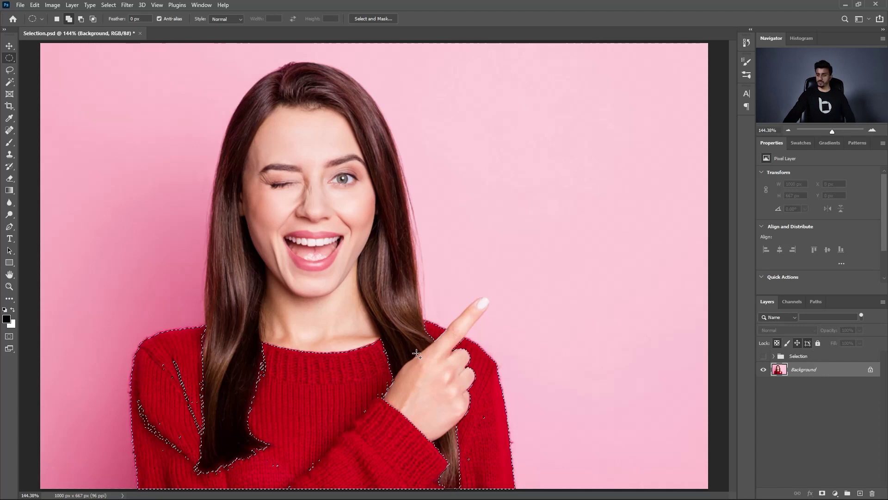
Deselect, reselect with Shift+Ctrl+D, then deselect again.
key("ctrl+d")
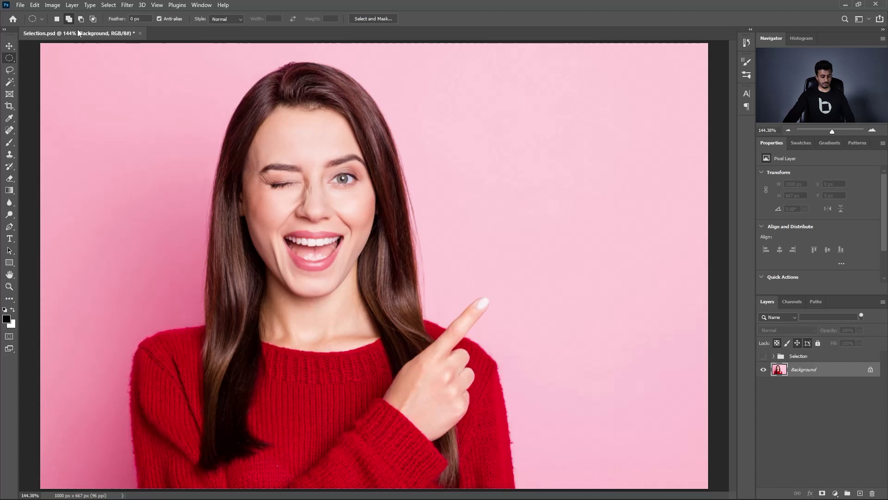
key("ctrl+shift+d")
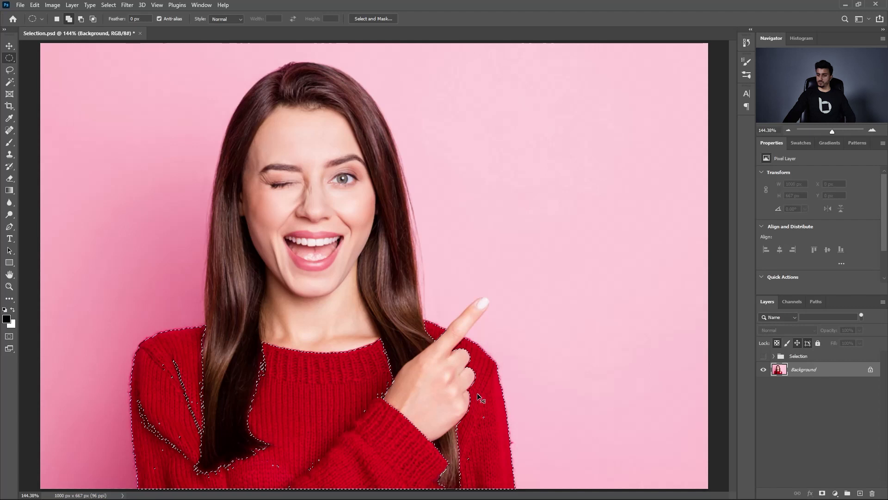
key("ctrl+d")
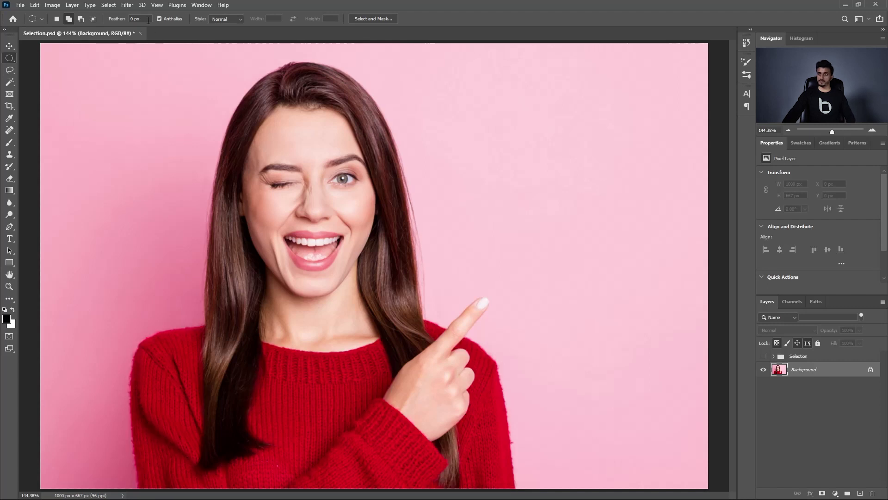
left_click(107, 5)
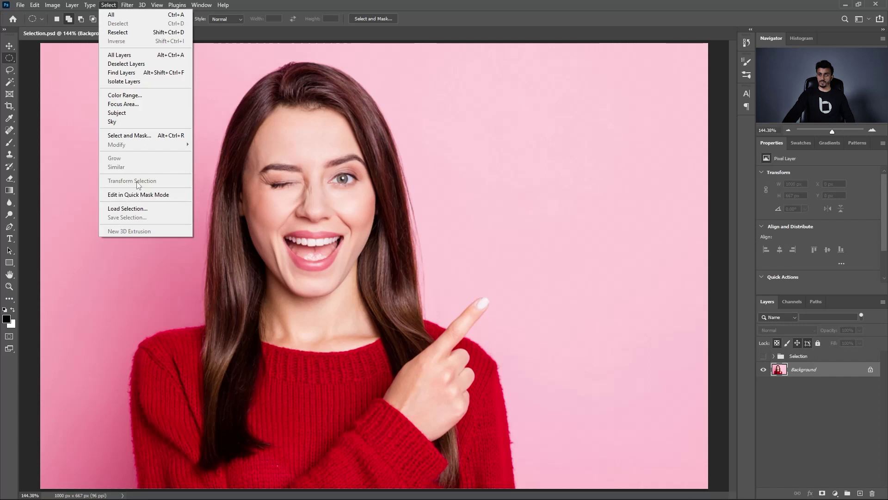
Draw an ellipse around the head and hair, cancelling a trial Transform Selection resize.
left_click(110, 6)
left_click_drag(176, 59, 449, 380)
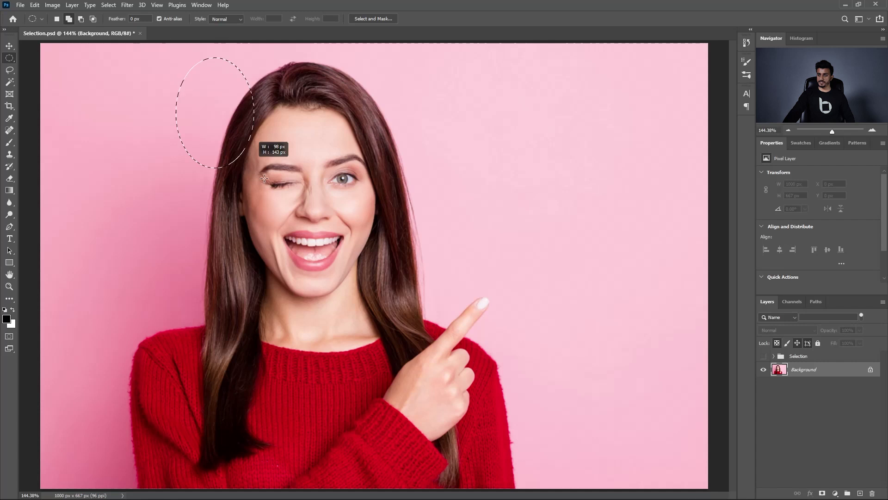
left_click(108, 5)
left_click(129, 181)
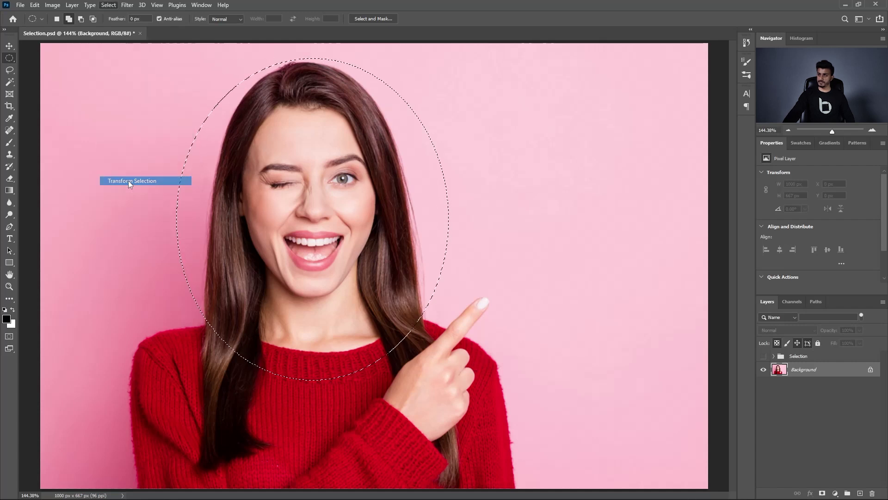
mouse_move(448, 219)
left_mouse_down()
mouse_move(510, 236)
mouse_move(505, 219)
mouse_move(458, 231)
left_mouse_up()
left_click(443, 18)
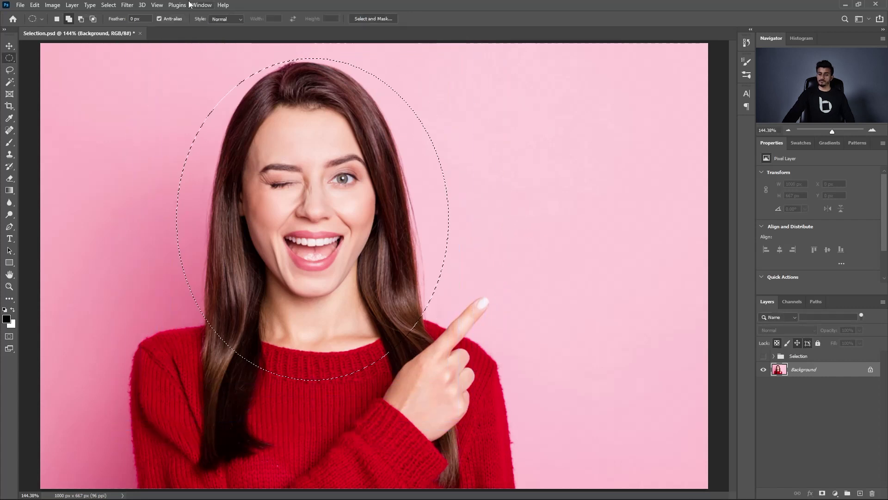
left_click(106, 5)
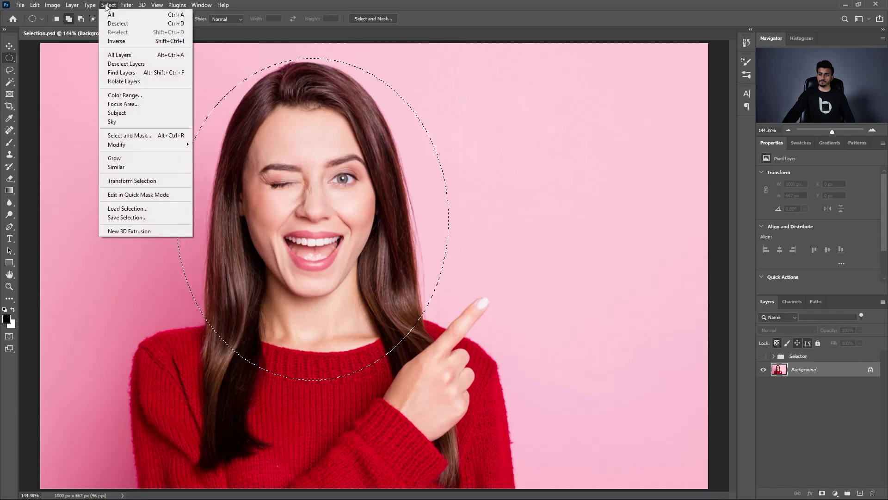
In Quick Mask, paint black with a brush over a strip of the oval's right edge.
left_click(151, 196)
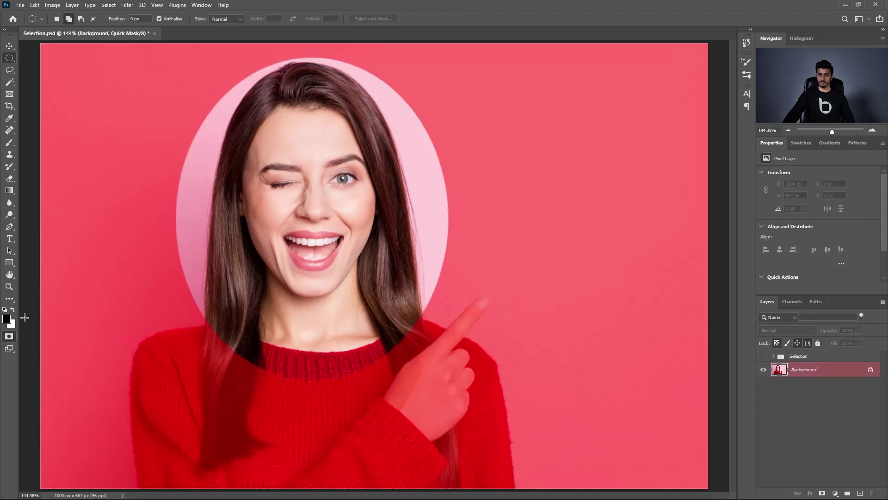
left_click(9, 338)
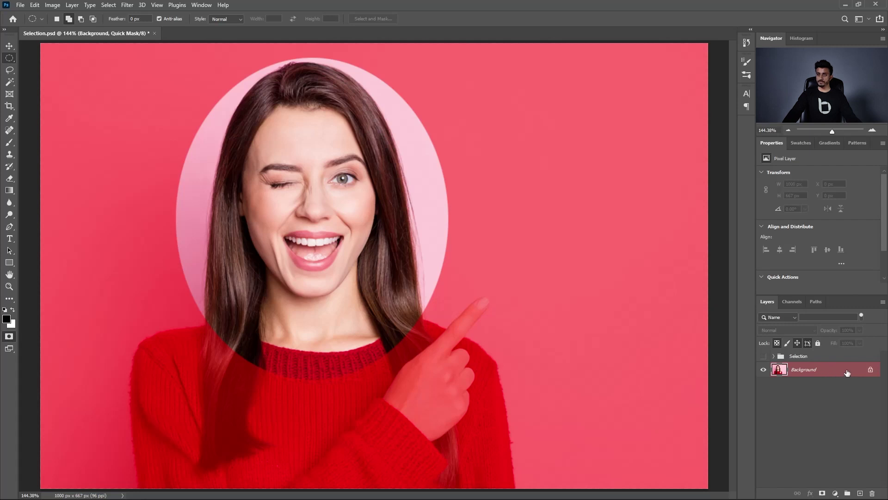
left_click(10, 142)
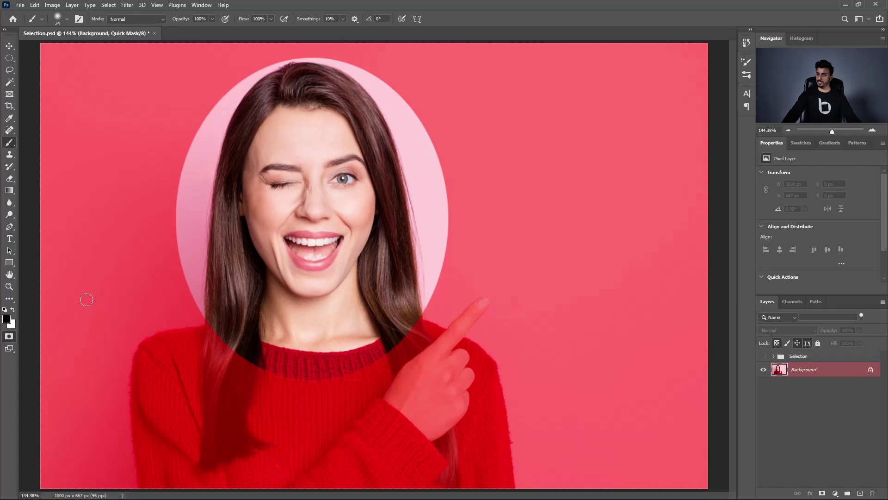
left_click_drag(433, 166, 433, 206)
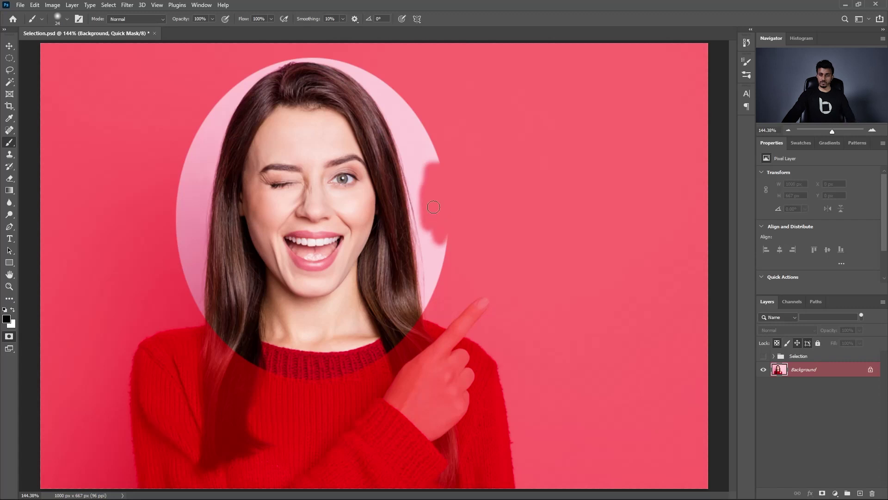
Paint white to bulge the oval's right edge, convert it to a selection, then deselect.
left_click(14, 310)
mouse_move(422, 148)
left_mouse_down()
mouse_move(438, 198)
mouse_move(420, 206)
left_mouse_up()
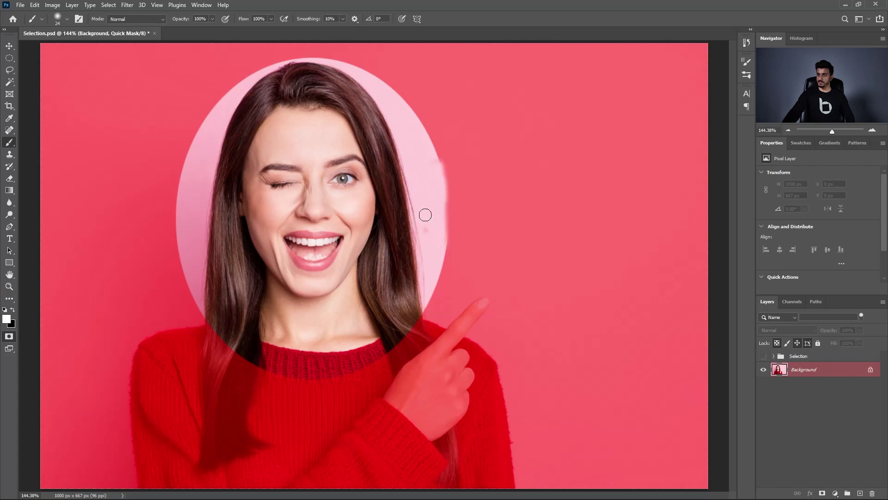
left_click_drag(442, 159, 440, 229)
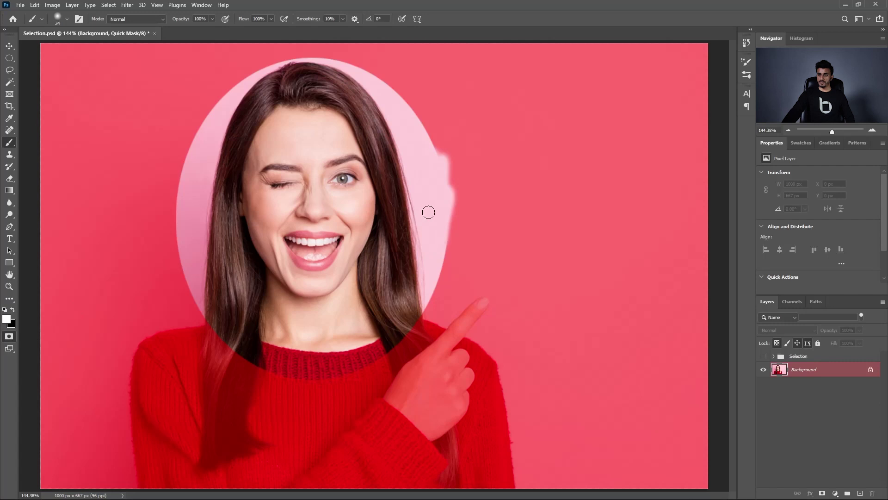
left_click(10, 337)
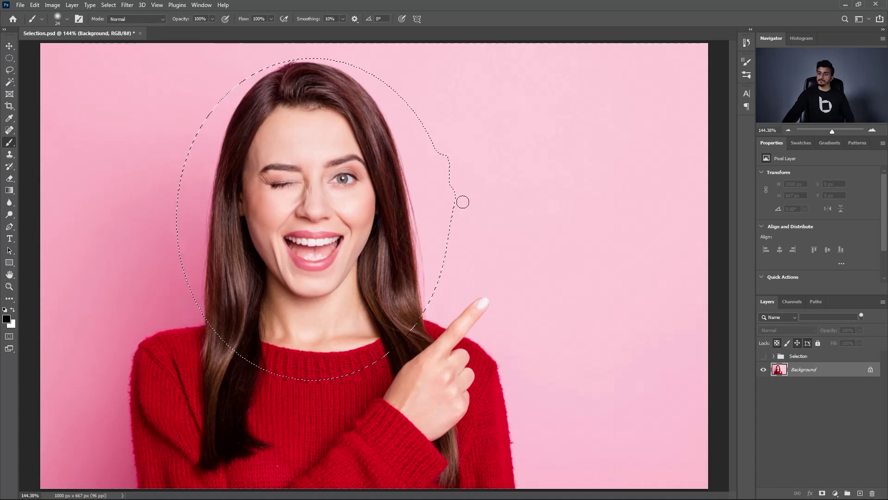
key("ctrl+d")
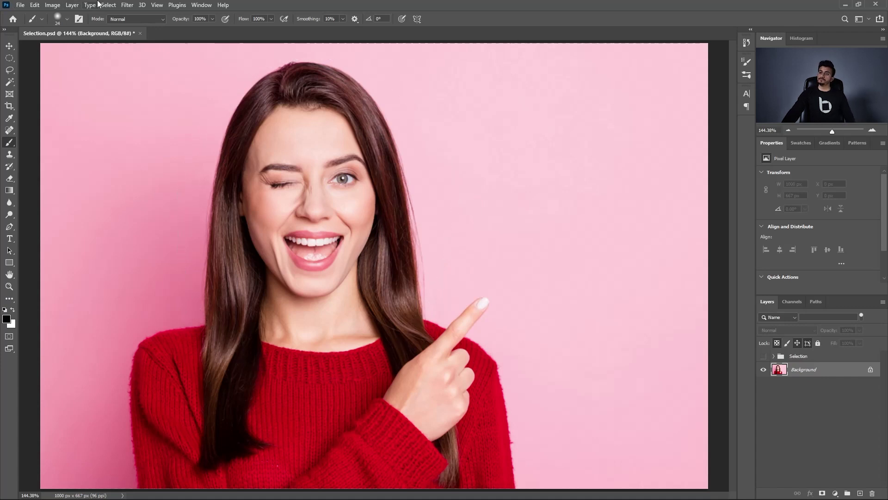
Draw an elliptical marquee selection around the woman's face.
left_click(105, 6)
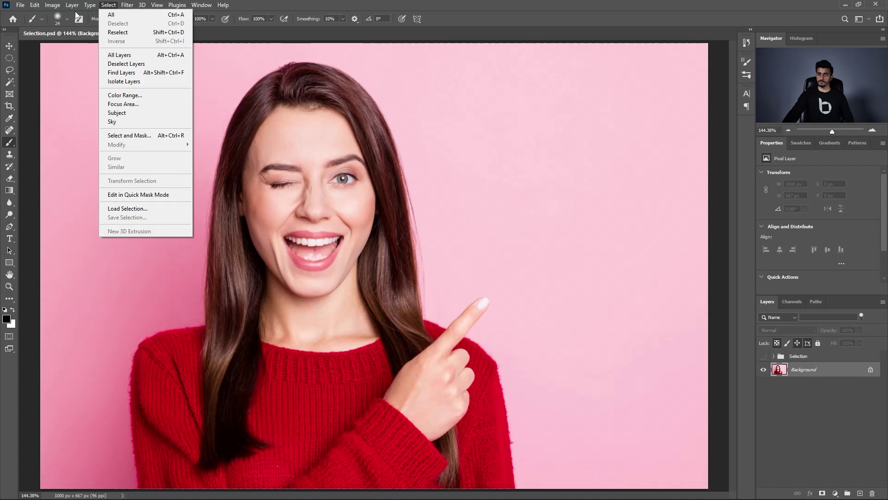
left_click(108, 5)
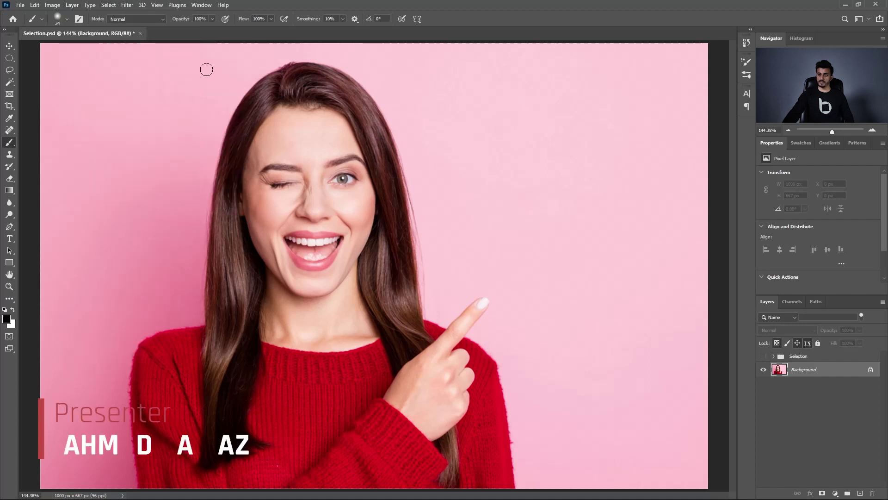
left_click(8, 59)
left_click_drag(199, 83, 427, 370)
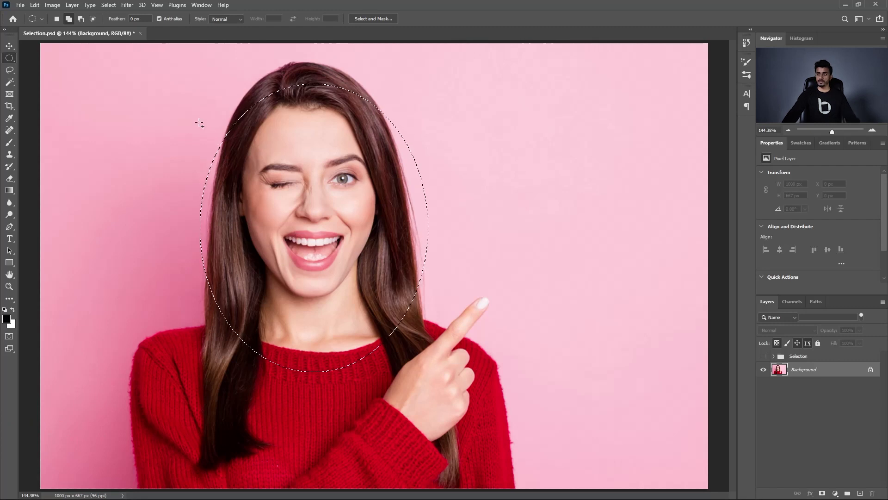
Save the oval selection as a channel named 'Face', then deselect.
left_click(108, 5)
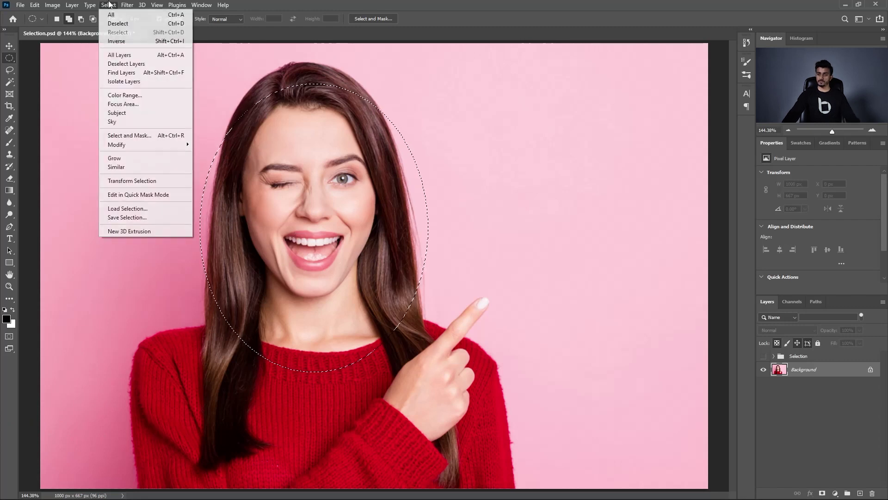
left_click(122, 218)
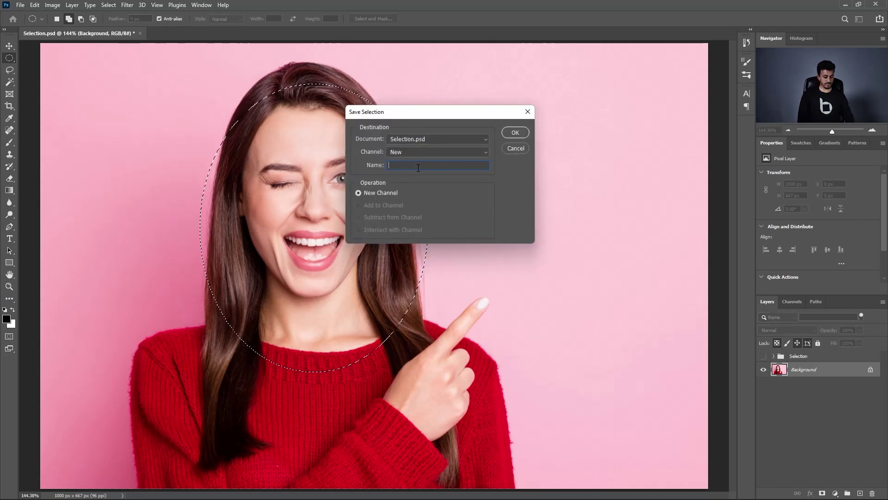
type("Face")
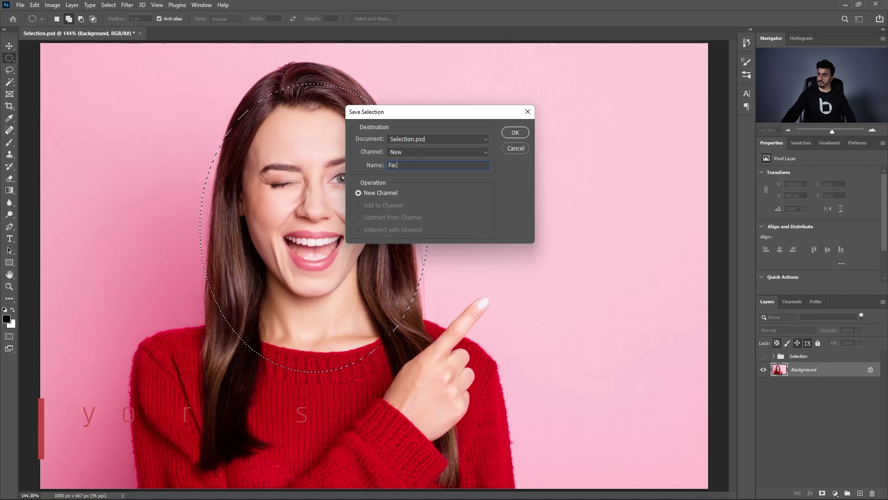
left_click(520, 133)
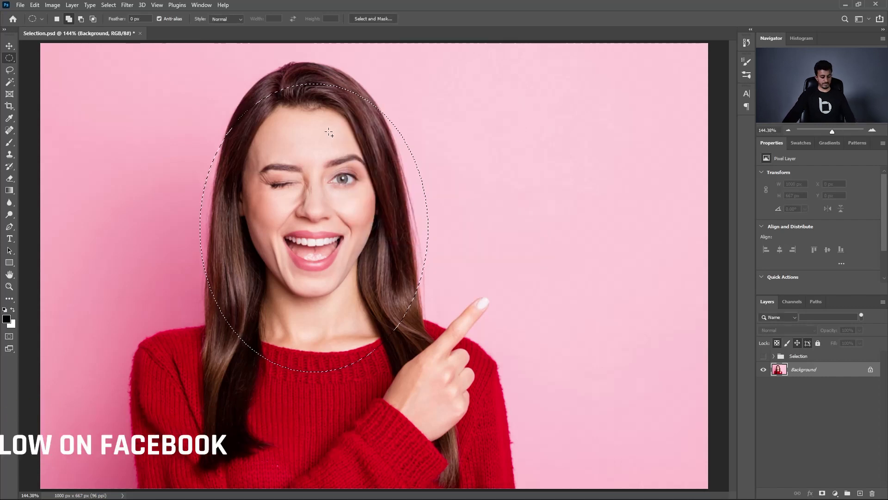
key("ctrl+d")
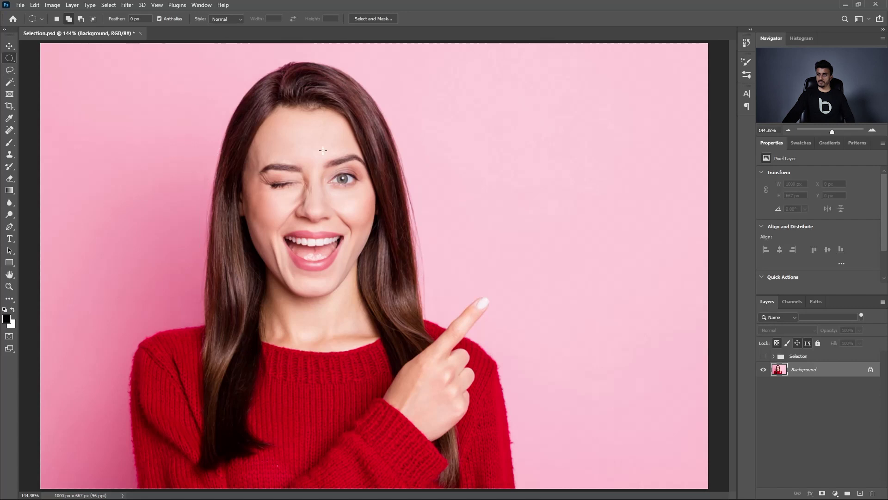
Load the selection back from the 'Face' channel, then deselect it.
left_click(108, 5)
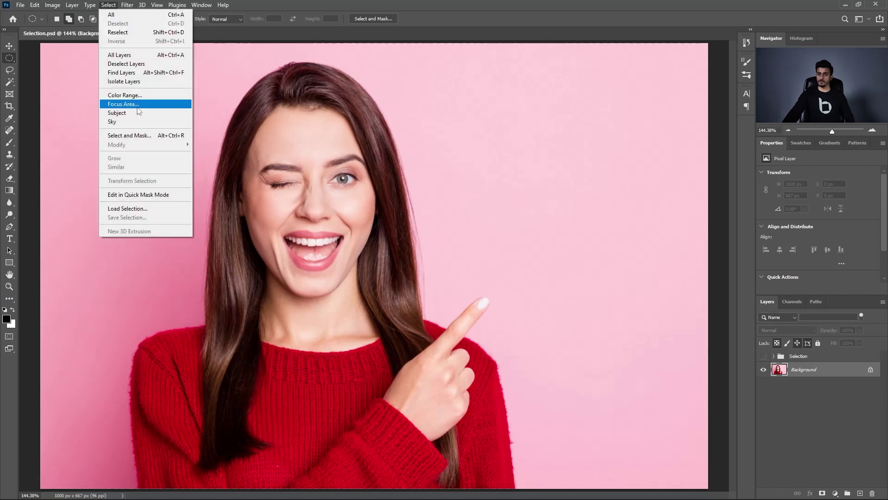
left_click(130, 211)
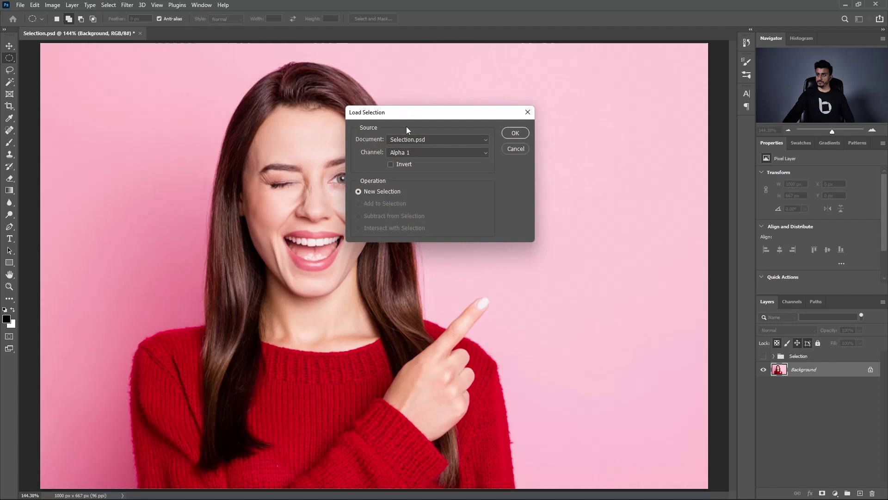
left_click(449, 139)
left_click(449, 141)
left_click(443, 152)
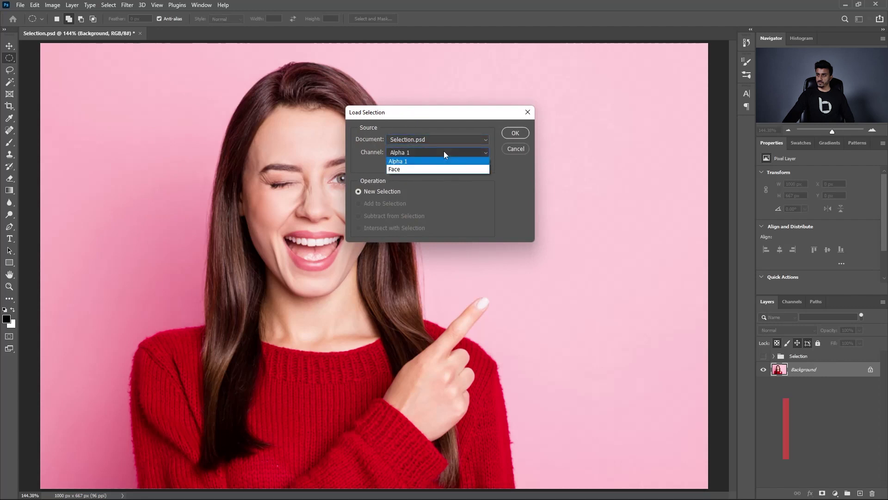
left_click(415, 169)
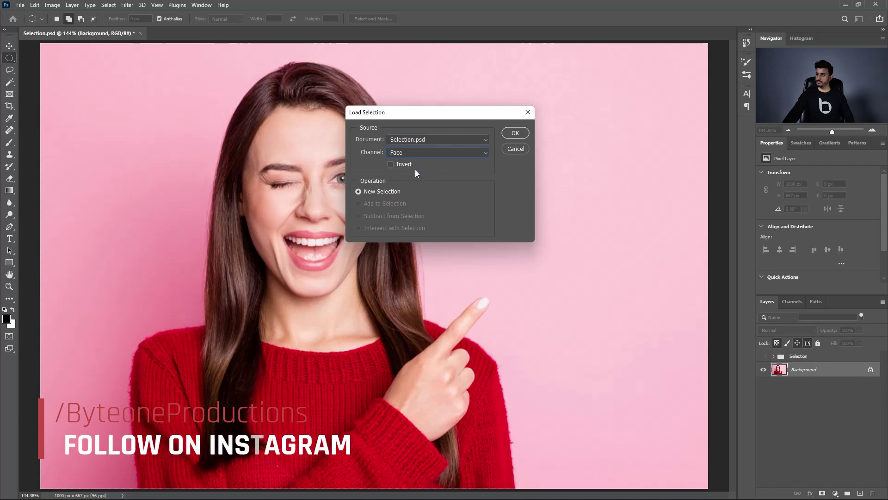
left_click(517, 135)
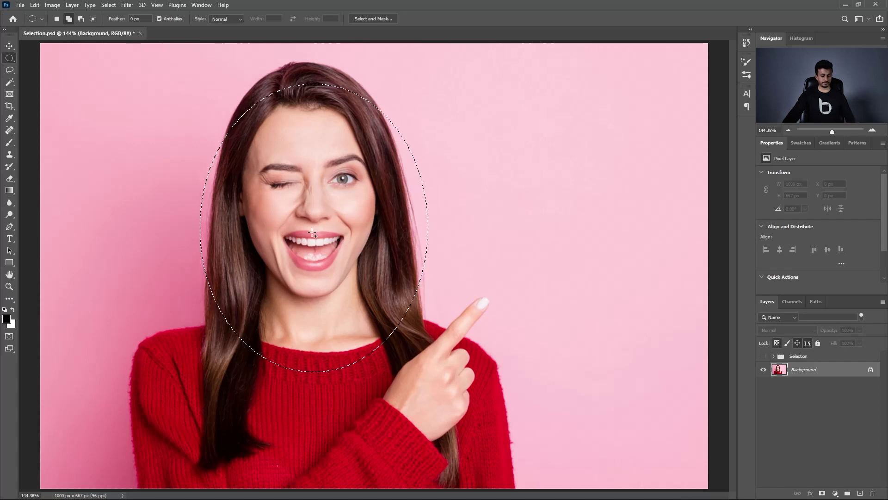
key("ctrl+d")
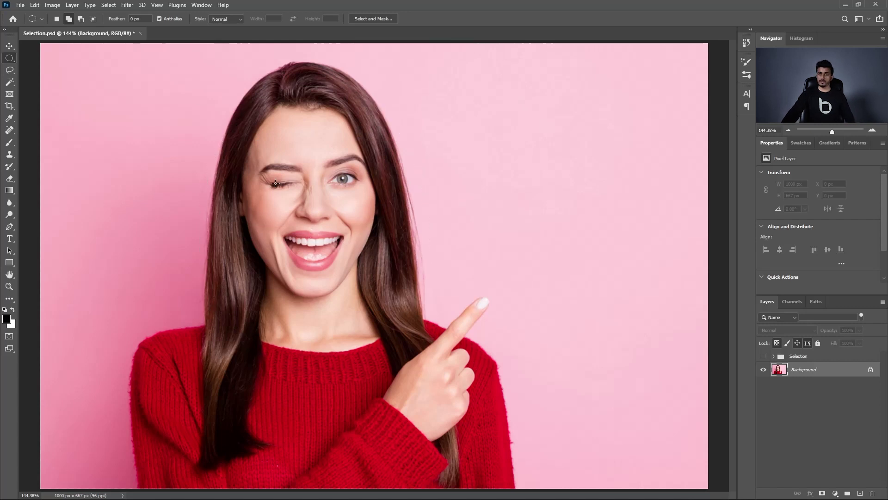
left_click(9, 72)
right_click(9, 72)
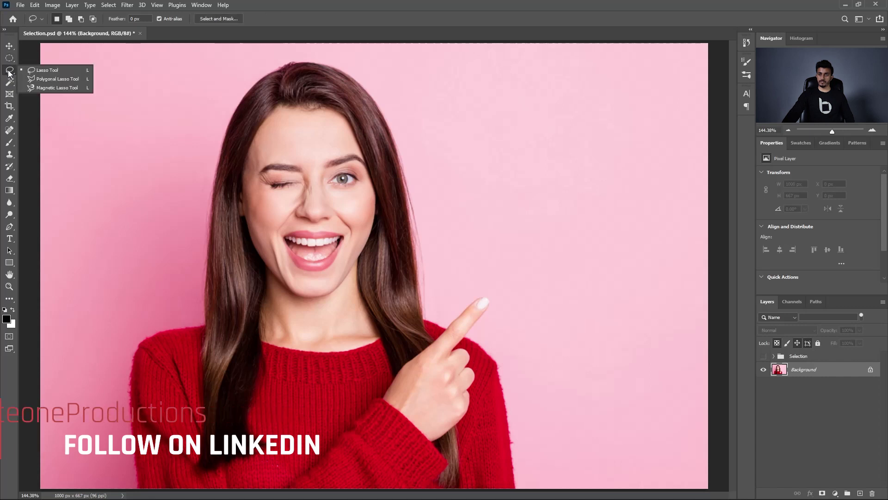
left_click(58, 72)
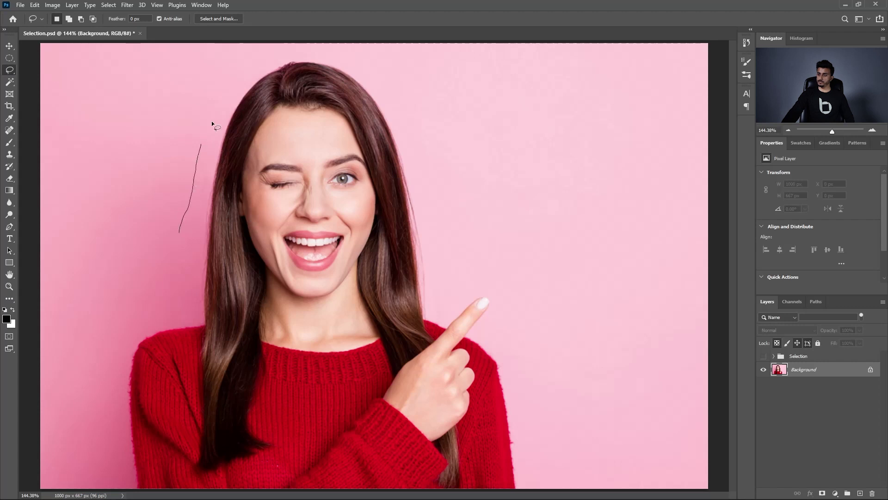
left_click_drag(401, 112, 449, 303)
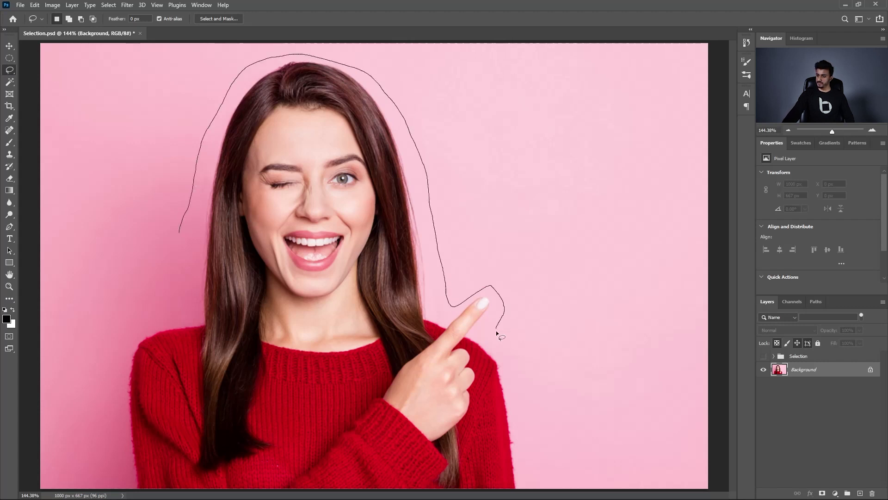
mouse_move(530, 426)
left_mouse_down()
mouse_move(514, 493)
mouse_move(214, 494)
mouse_move(125, 484)
mouse_move(200, 277)
mouse_move(180, 231)
left_mouse_up()
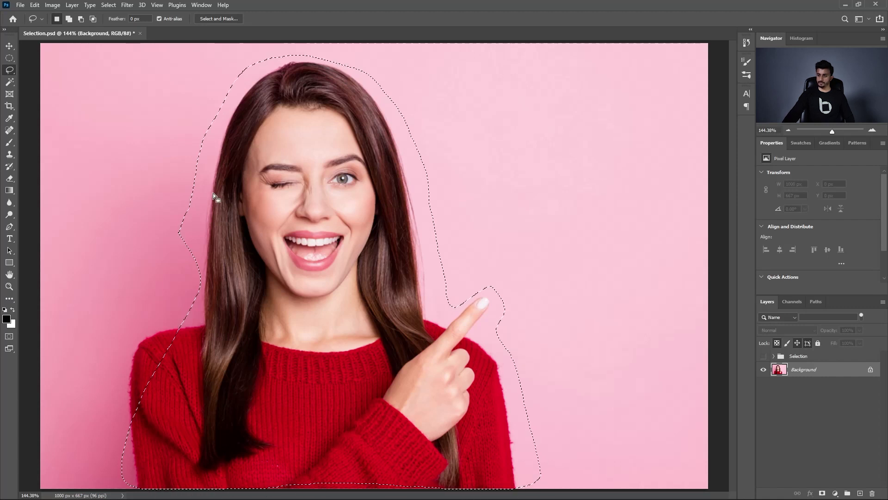
left_click(220, 91)
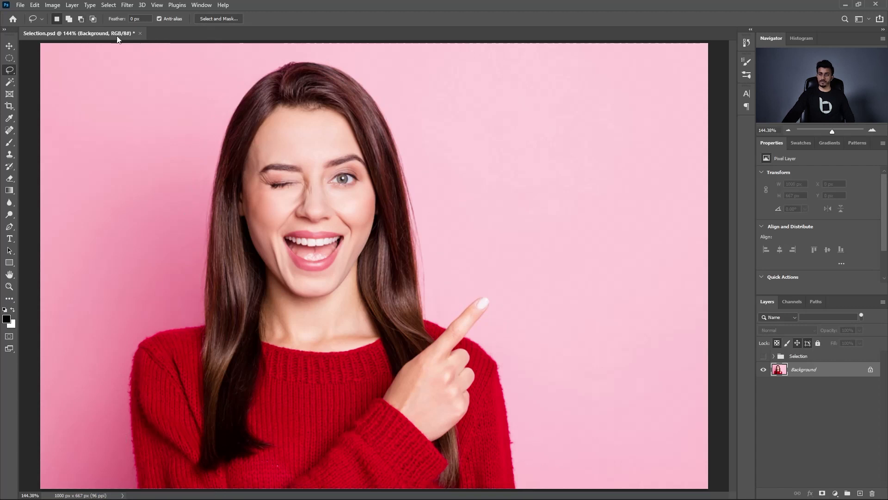
right_click(10, 70)
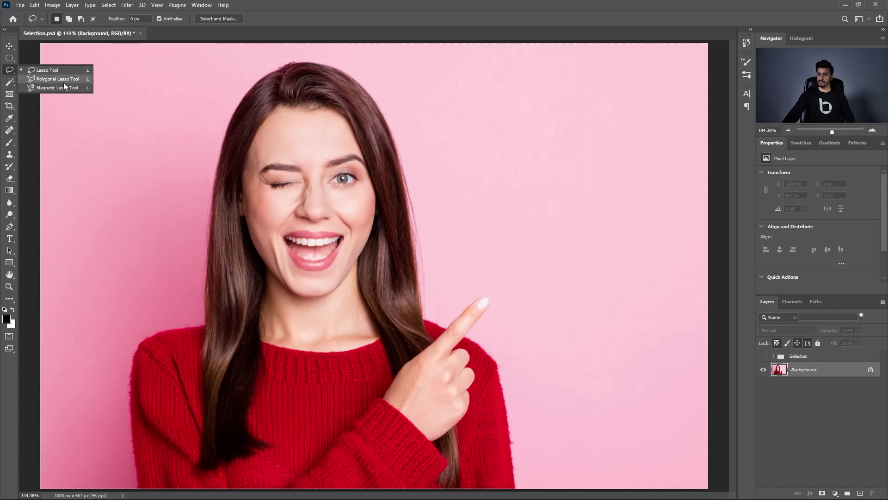
left_click(63, 80)
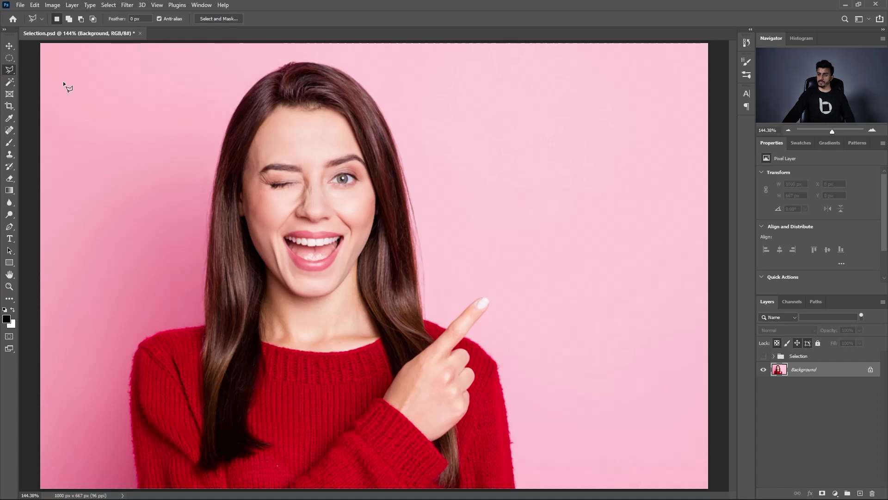
left_click(256, 80)
left_click(178, 198)
left_click(140, 334)
left_click(137, 465)
left_click(482, 470)
left_click(515, 339)
left_click(257, 78)
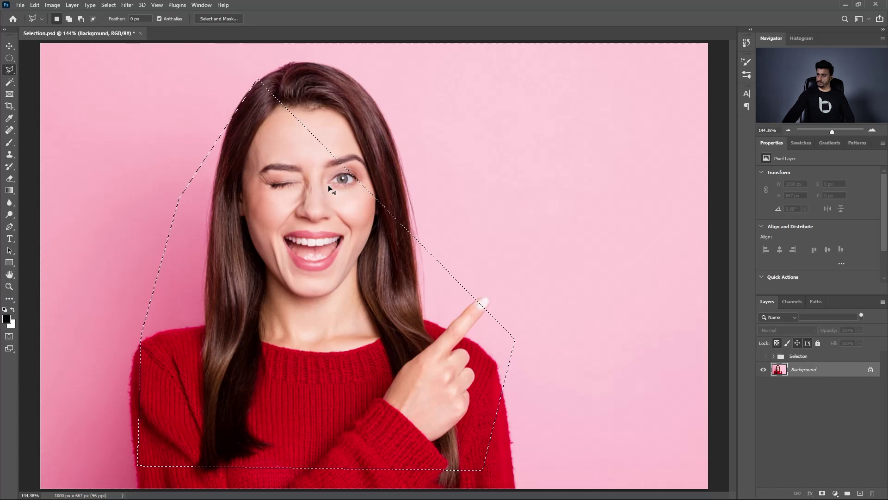
key("ctrl+d")
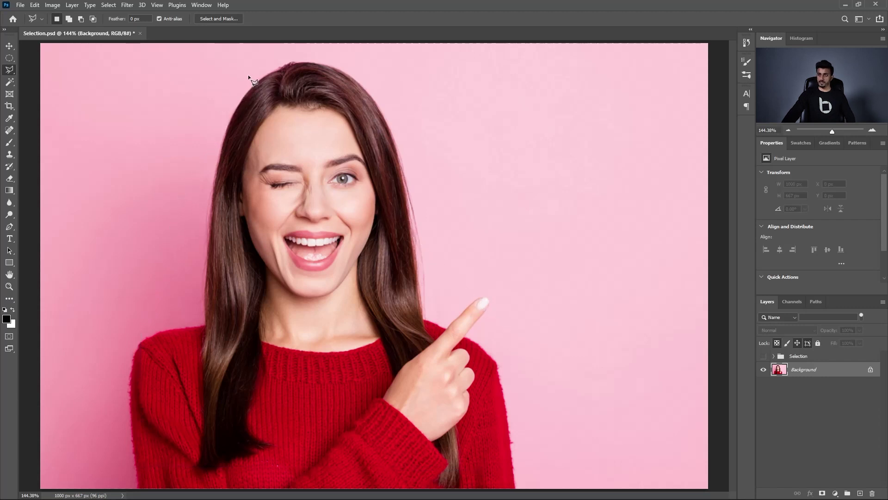
left_click(118, 192)
left_click(108, 241)
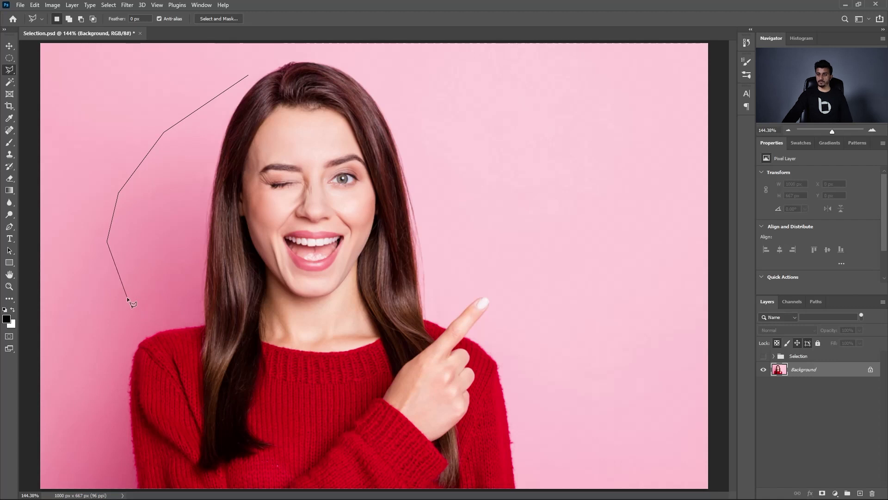
key("BackSpace")
key("BackSpace")
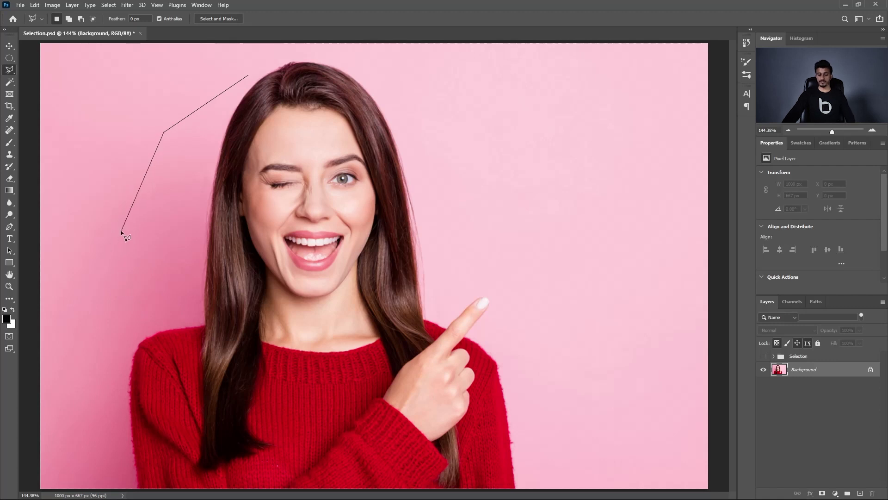
left_click(108, 216)
left_click(105, 306)
left_click(161, 344)
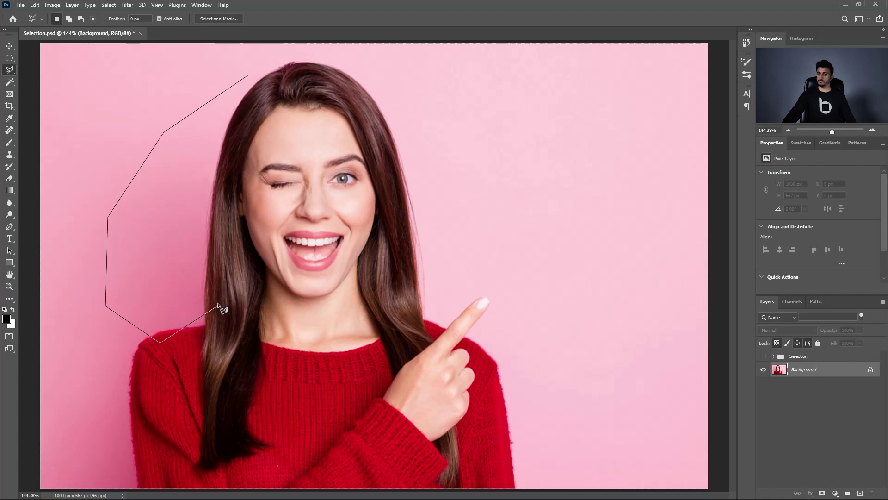
key("Escape")
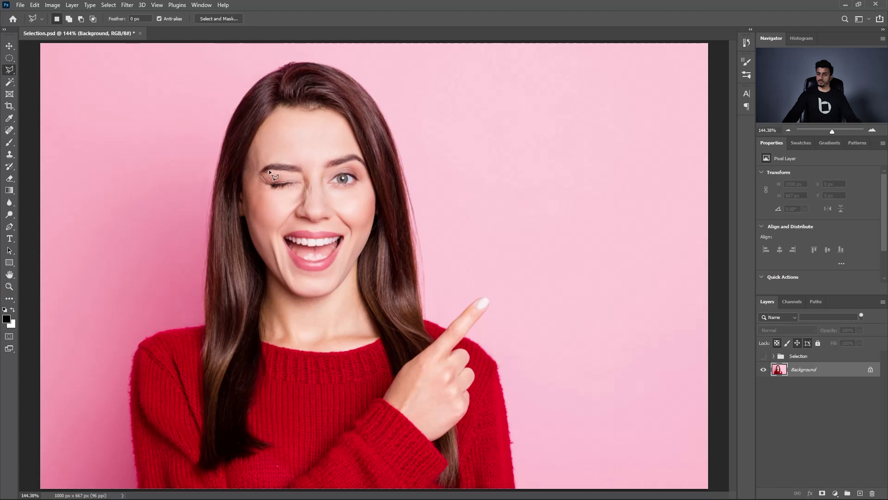
right_click(8, 71)
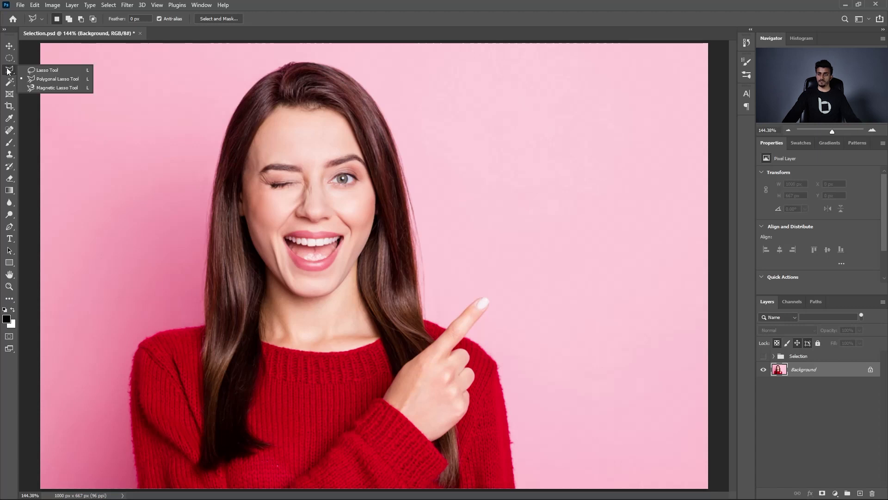
Trace the woman's hair, sweater and hand with the Magnetic Lasso, close it, then deselect.
left_click(54, 87)
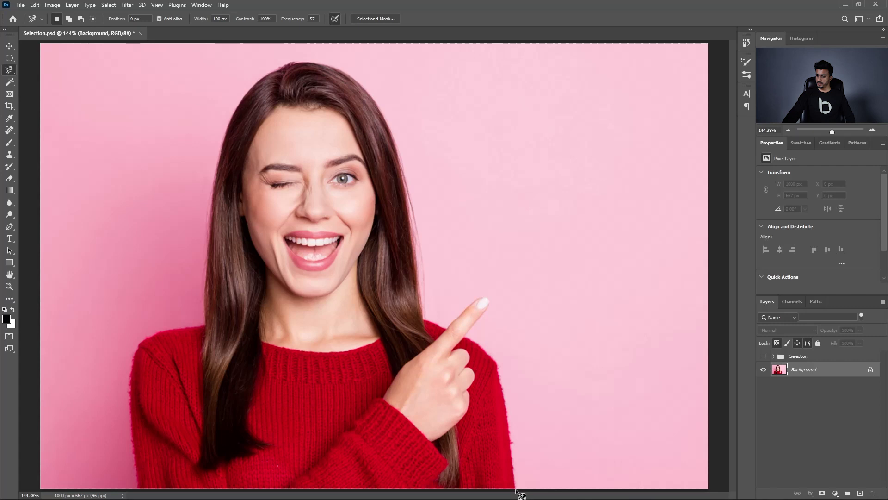
left_click(515, 488)
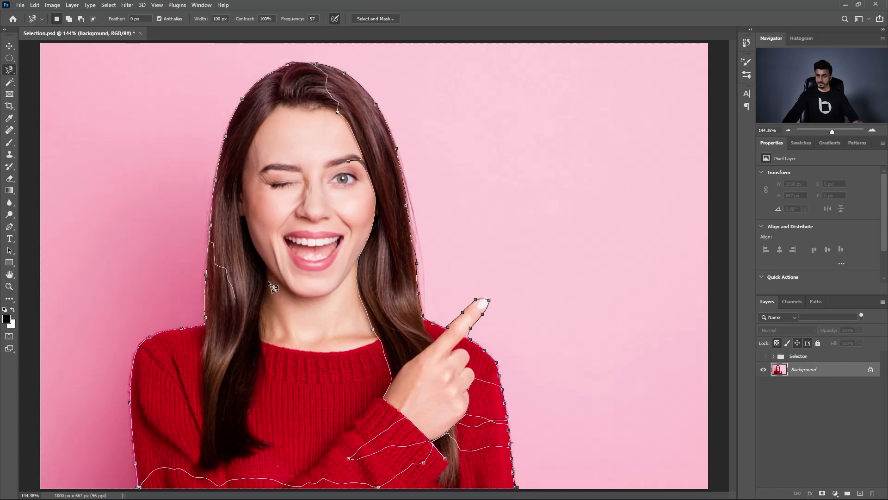
left_click(517, 487)
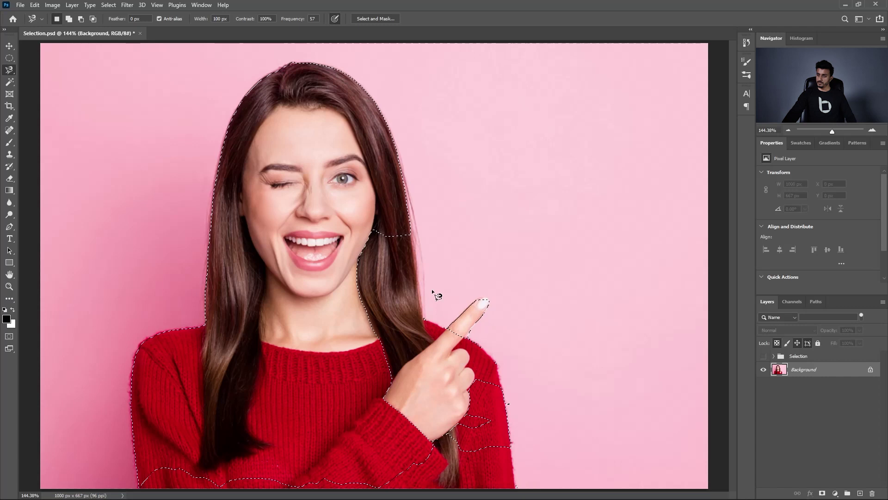
key("ctrl+d")
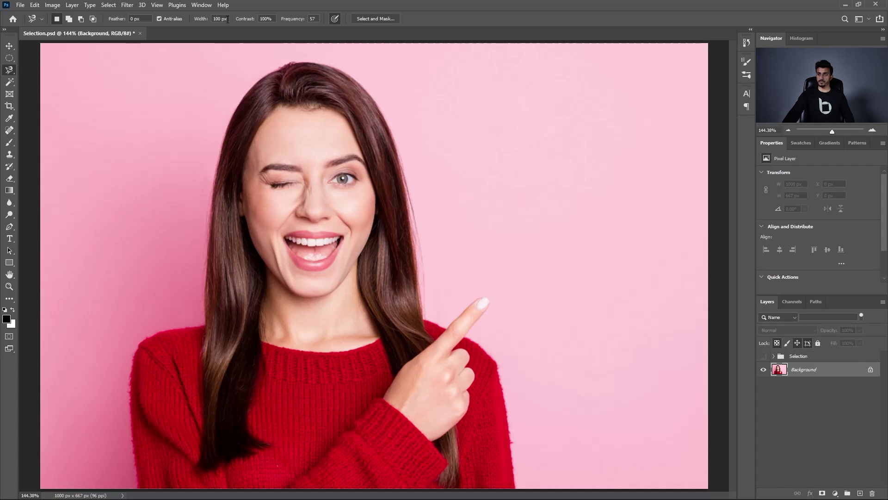
Set Magnetic Lasso Width to 10 px and Contrast to 10%, then test and cancel a trace.
left_click(227, 20)
type("10")
key("Return")
left_click(267, 18)
type("10")
key("Return")
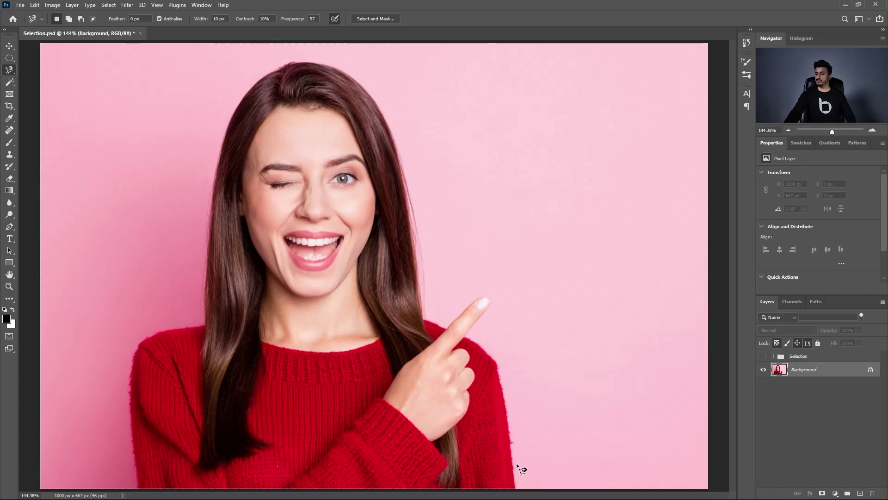
left_click(515, 486)
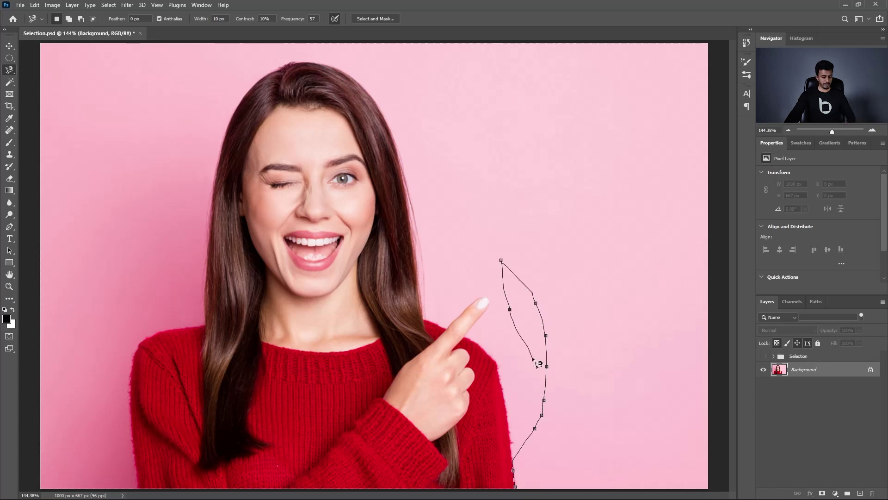
key("Escape")
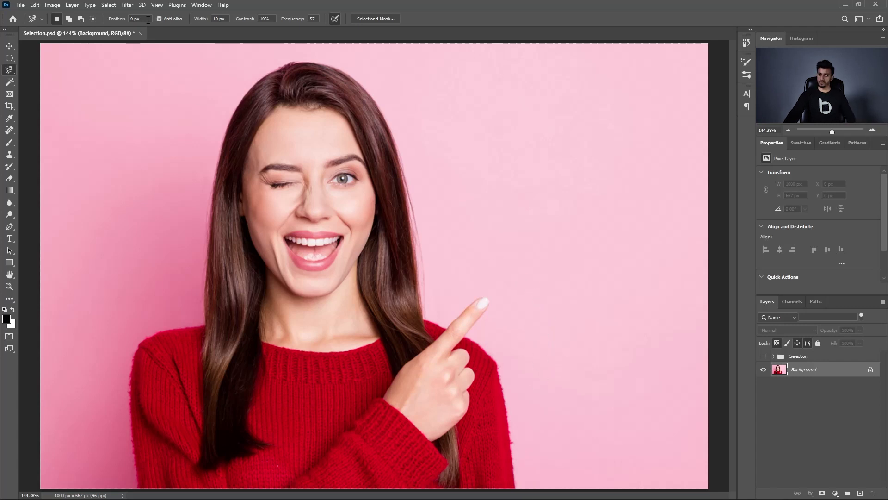
Reset Width to 100 px, retrace the woman into a closed selection, and deselect.
left_click(219, 20)
type("100")
key("Return")
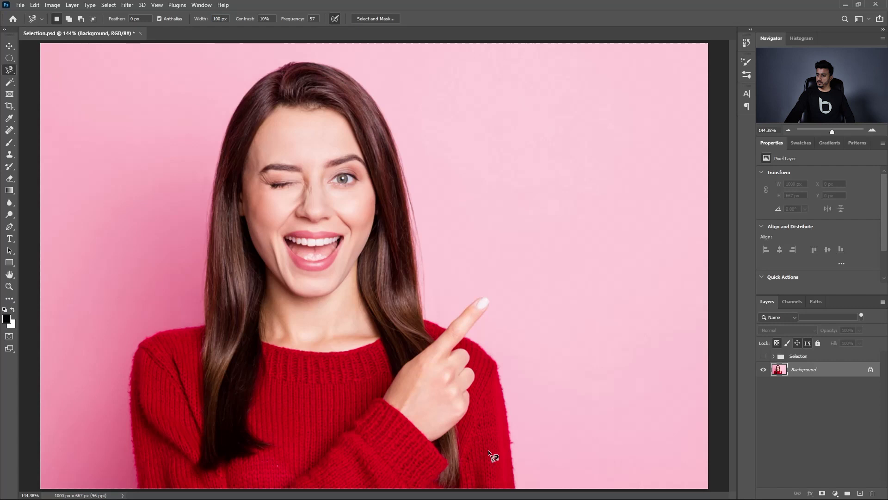
left_click(521, 482)
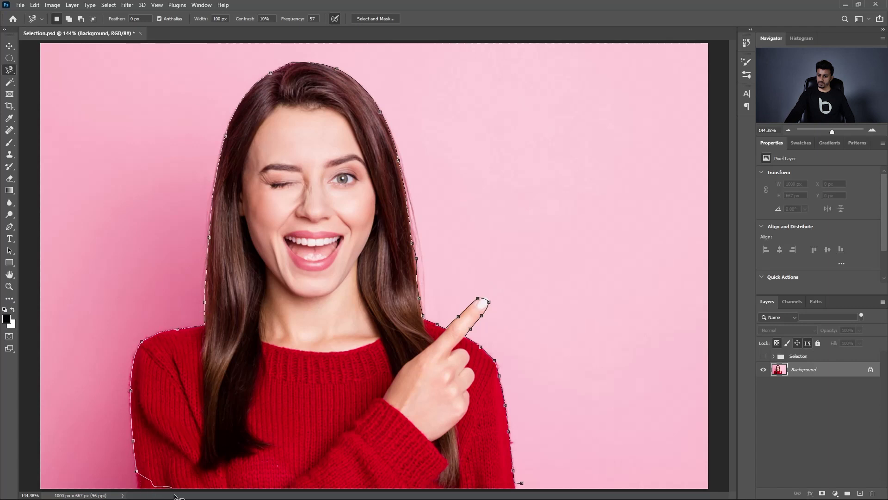
left_click(526, 487)
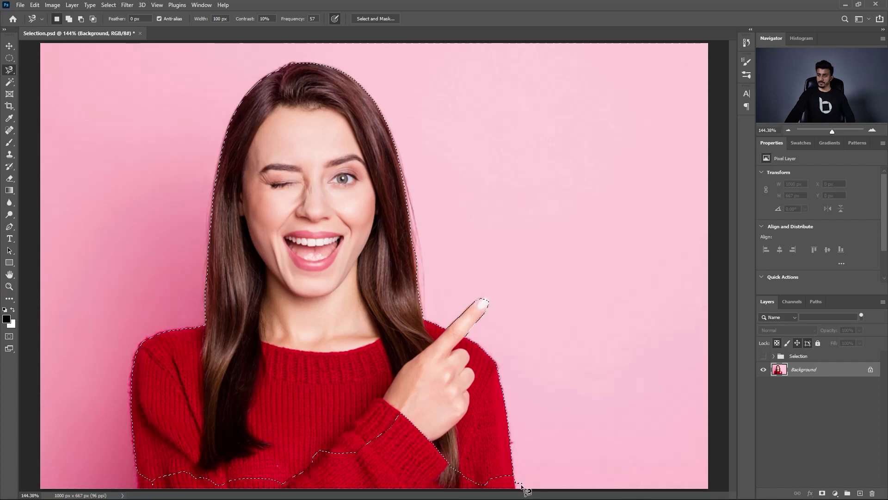
key("ctrl+d")
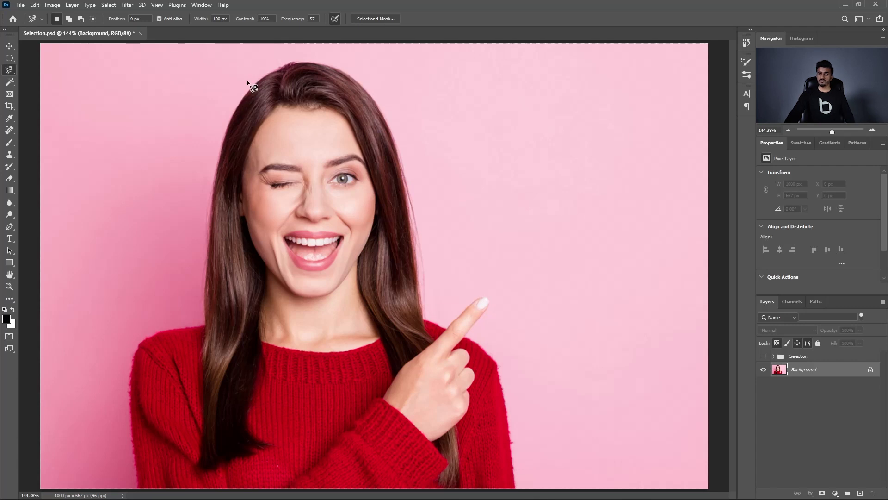
left_click(9, 83)
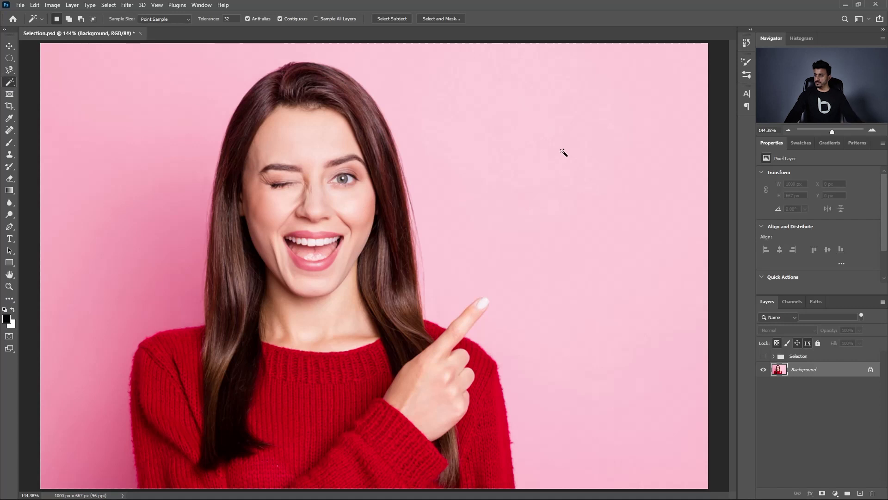
Magic Wand the pink background, switch Sample Size to 3 by 3, then 5 by 5 Average, and deselect.
left_click(589, 128)
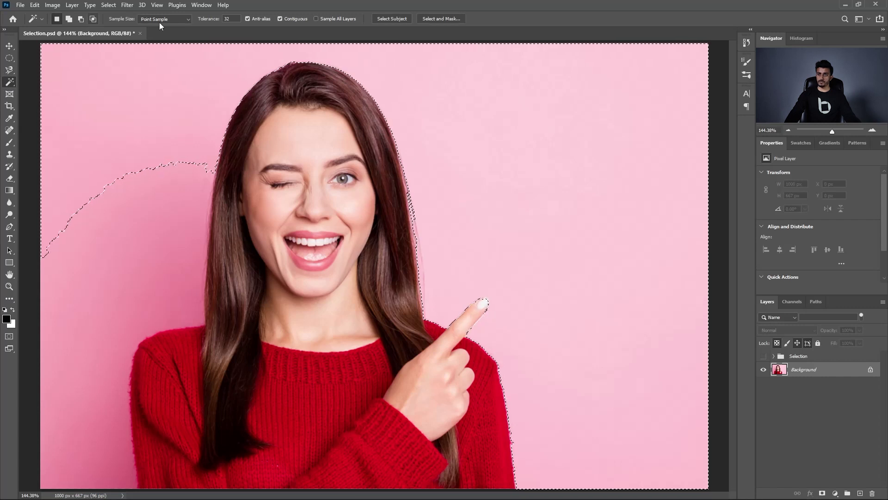
left_click(184, 20)
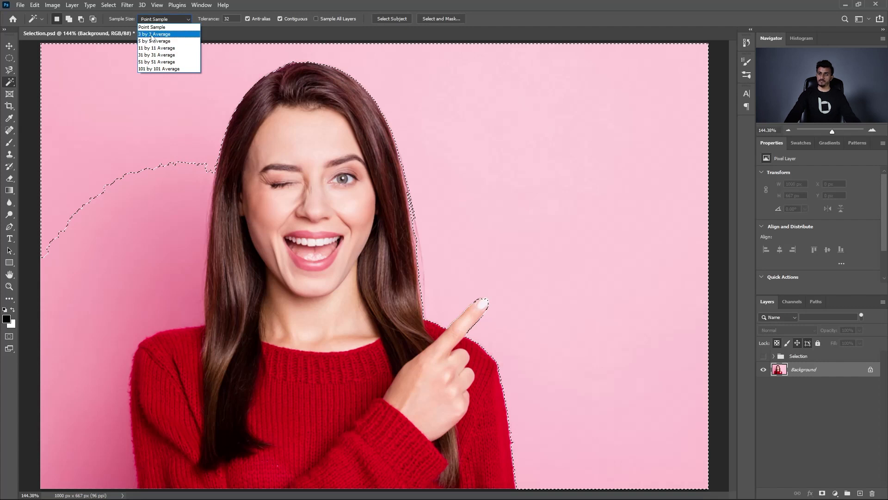
left_click(151, 35)
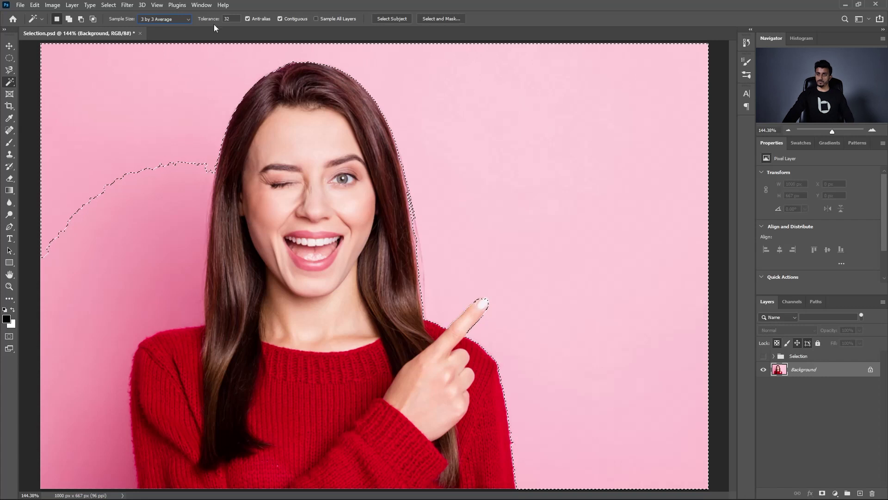
left_click(180, 19)
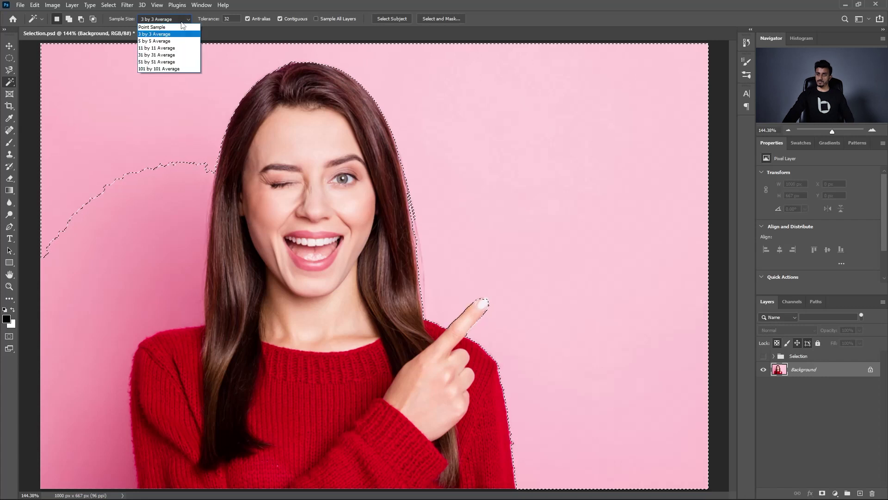
left_click(164, 41)
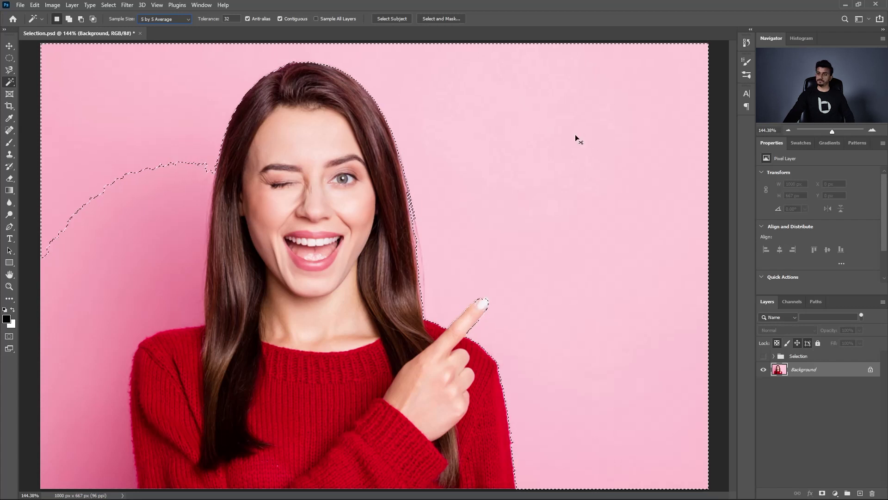
key("ctrl+d")
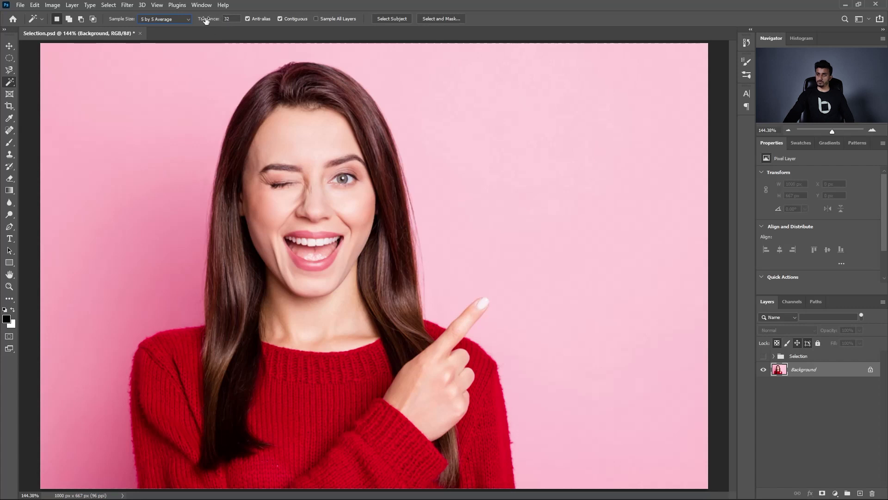
left_click(579, 146)
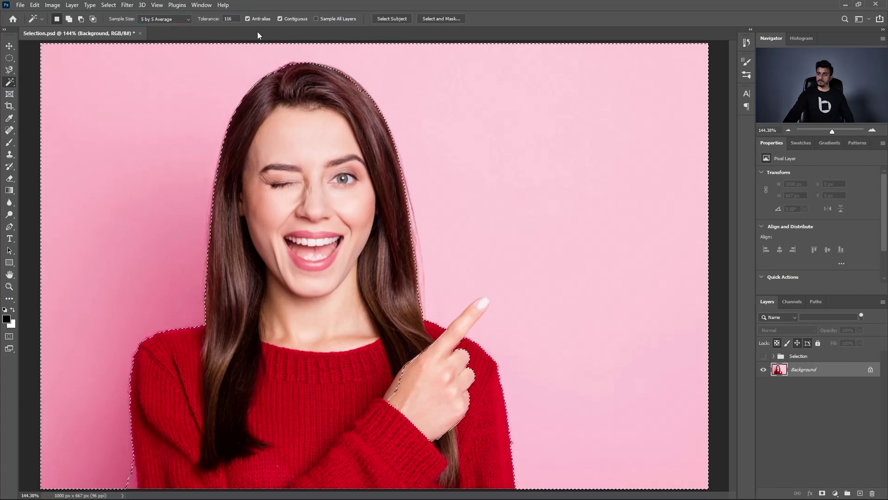
left_click_drag(210, 21, 187, 22)
left_click(385, 112)
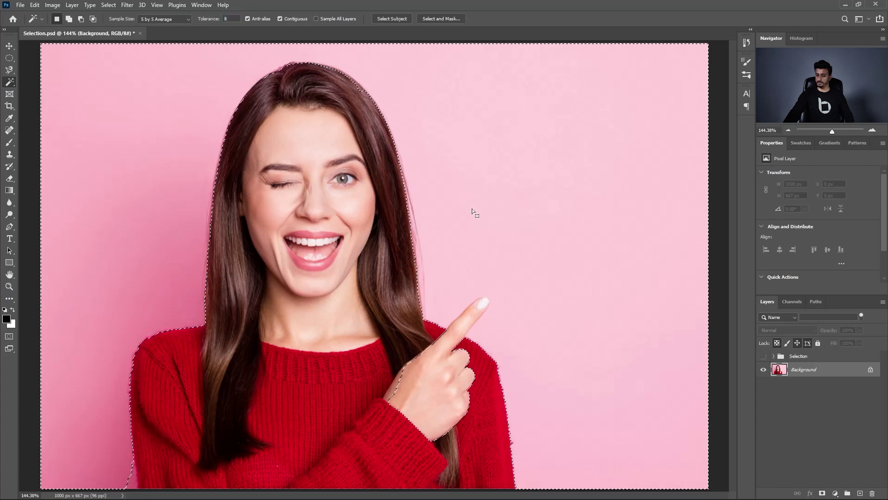
left_click(587, 153)
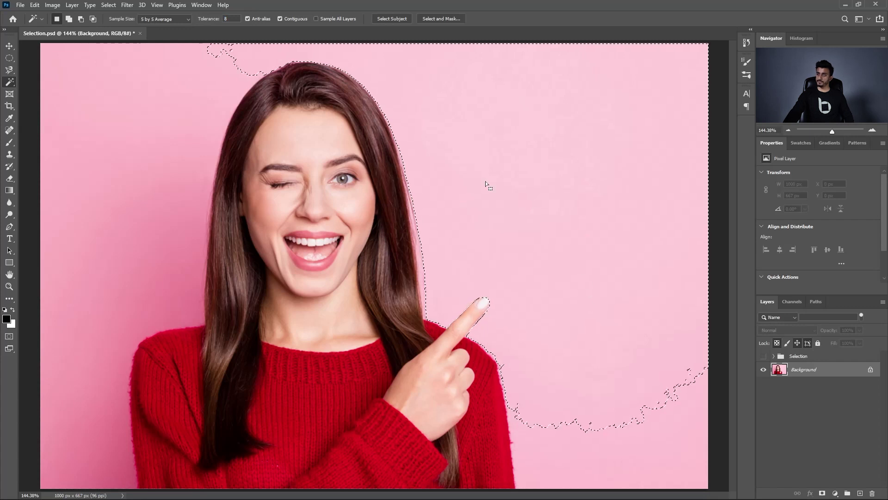
double_click(230, 18)
type("32")
key("Return")
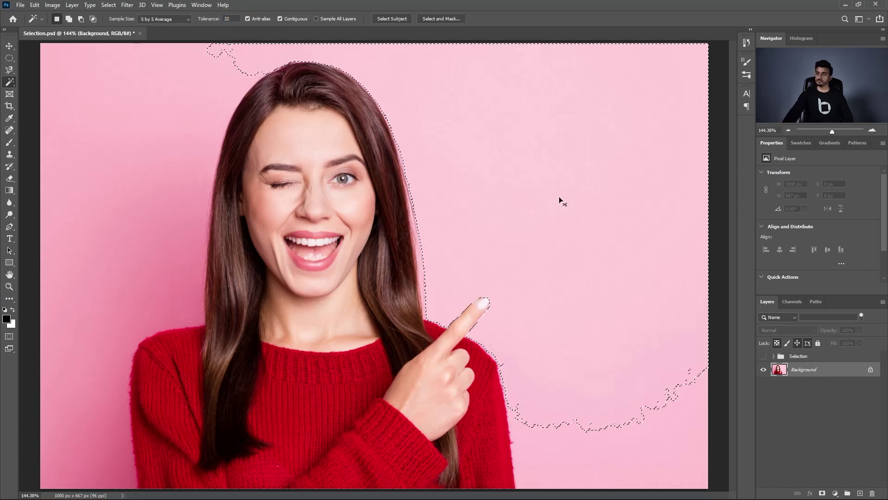
left_click(545, 191)
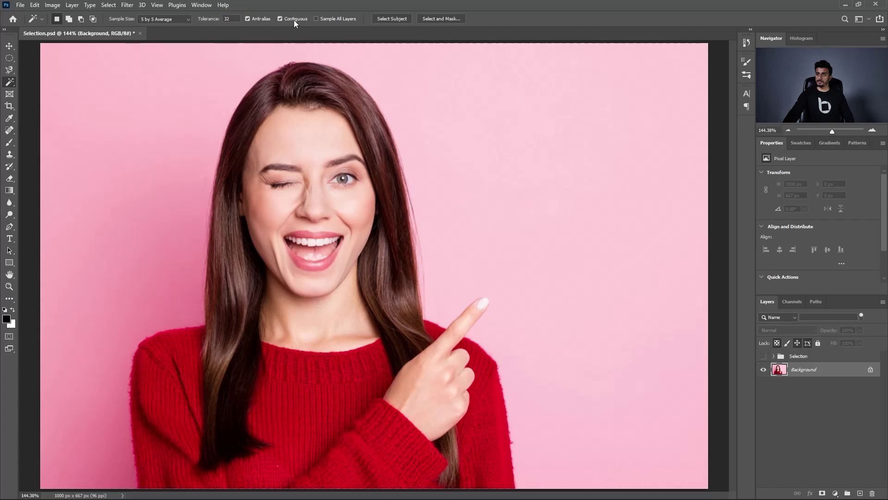
left_click(280, 19)
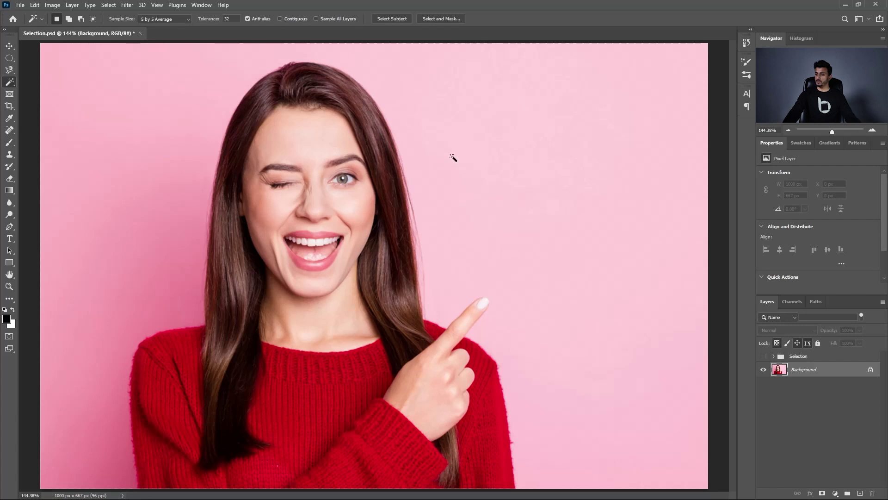
left_click(611, 135)
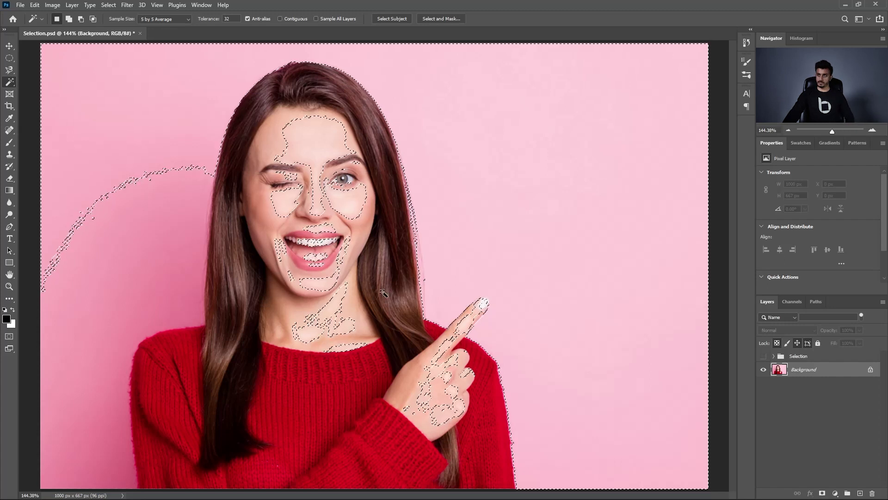
key("ctrl+d")
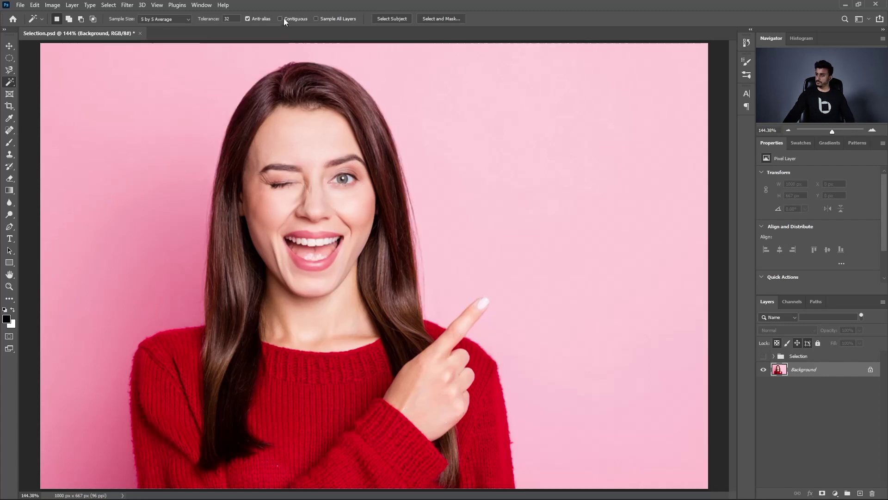
left_click(621, 142)
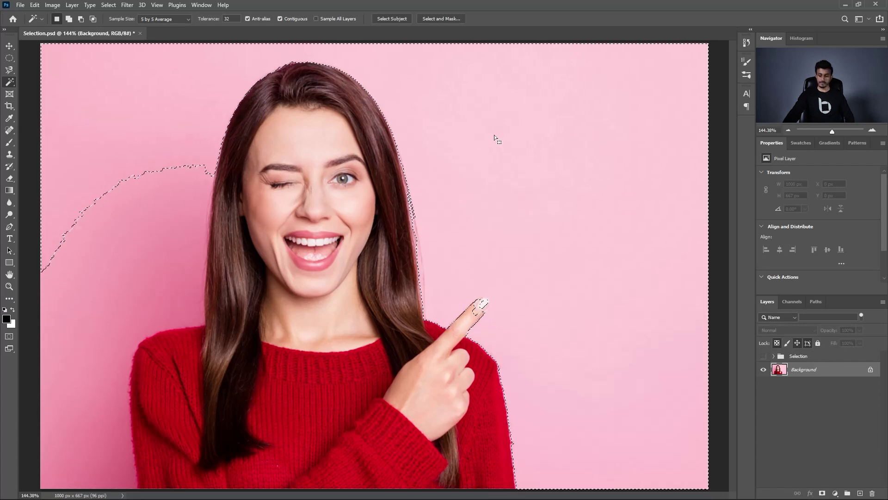
key("ctrl+d")
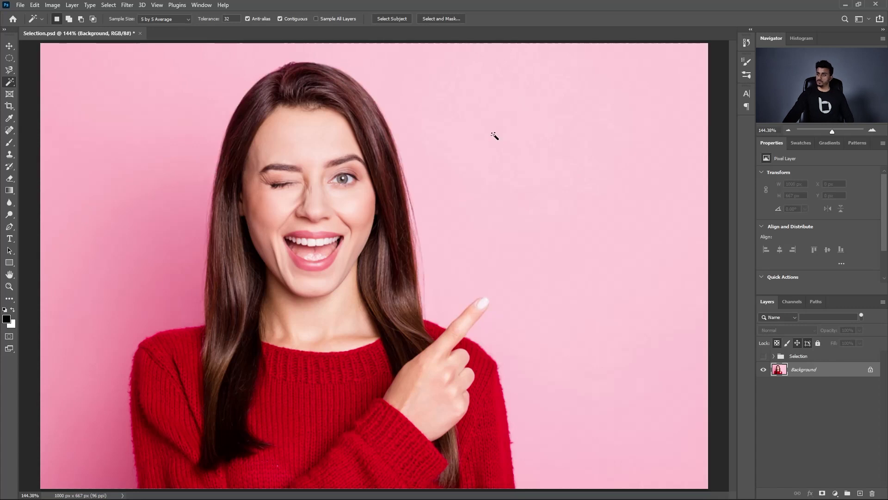
left_click(392, 21)
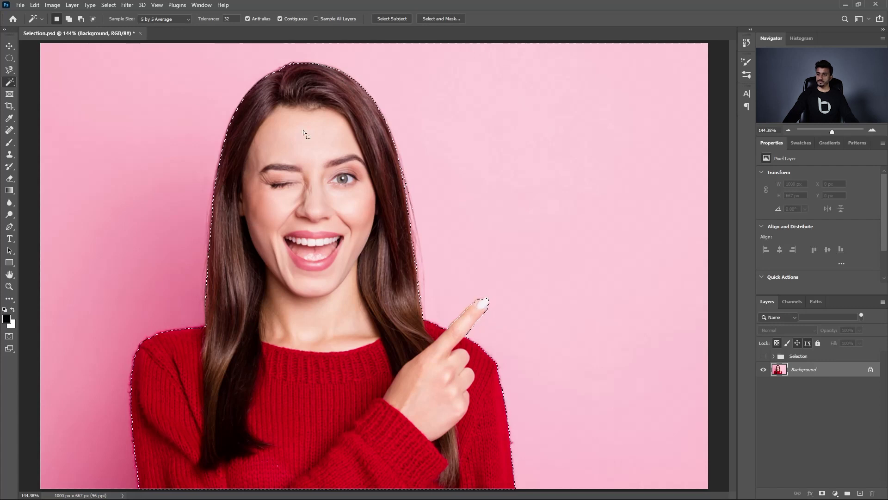
key("ctrl+d")
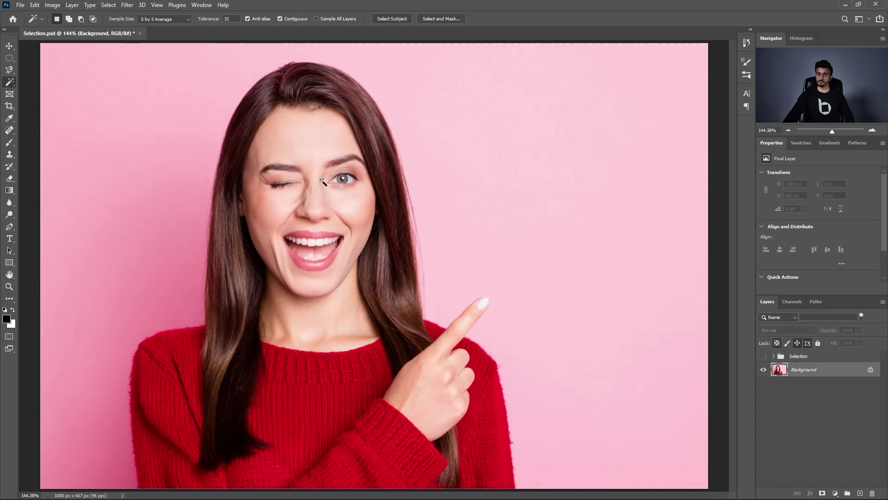
right_click(9, 84)
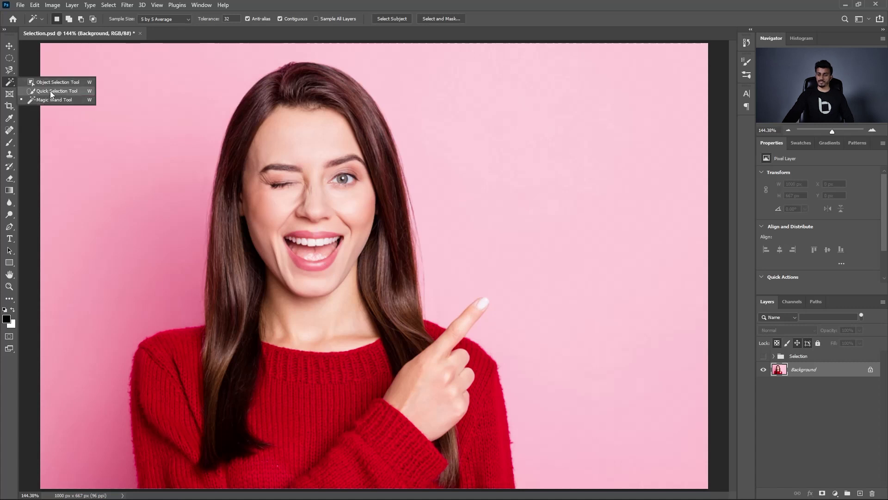
With the Quick Selection brush enlarged to 56, paint a selection over the woman from her forehead.
left_click(51, 91)
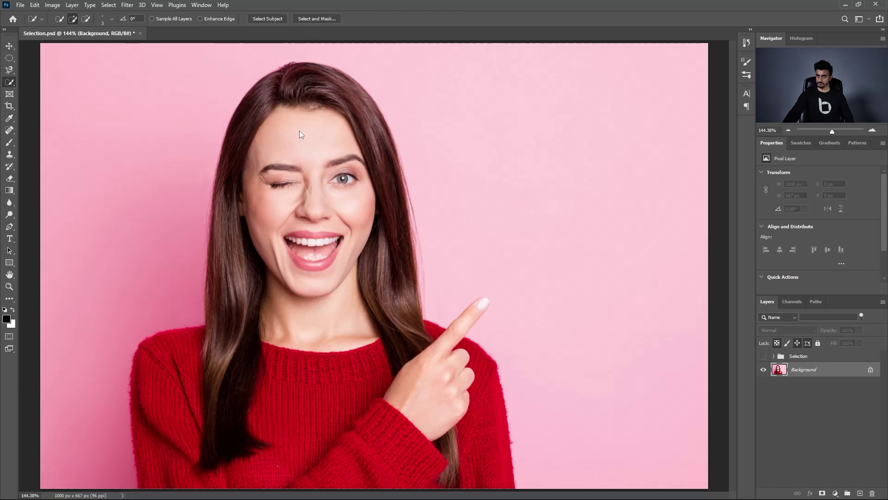
left_click_drag(299, 131, 317, 140)
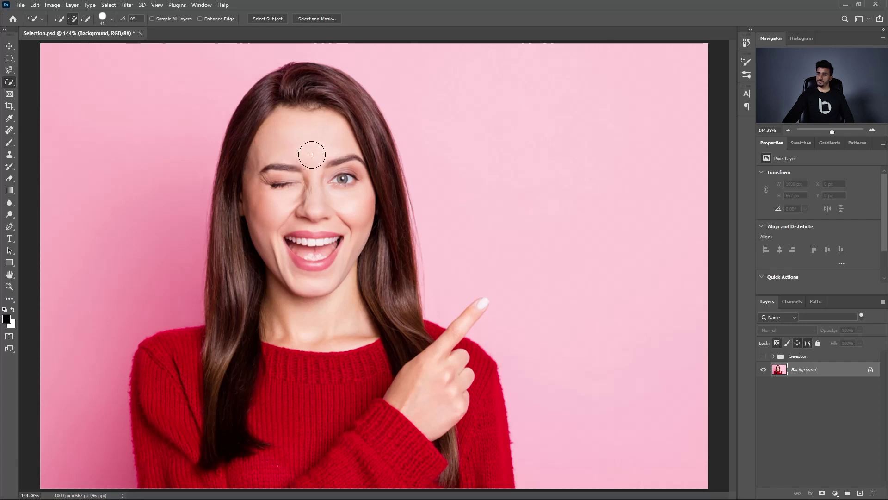
left_click_drag(304, 155, 320, 155)
mouse_move(297, 104)
left_mouse_down()
mouse_move(337, 115)
mouse_move(326, 201)
mouse_move(258, 262)
mouse_move(248, 254)
mouse_move(242, 293)
mouse_move(250, 334)
mouse_move(168, 373)
mouse_move(190, 422)
mouse_move(407, 432)
mouse_move(415, 374)
mouse_move(463, 426)
mouse_move(469, 455)
left_mouse_up()
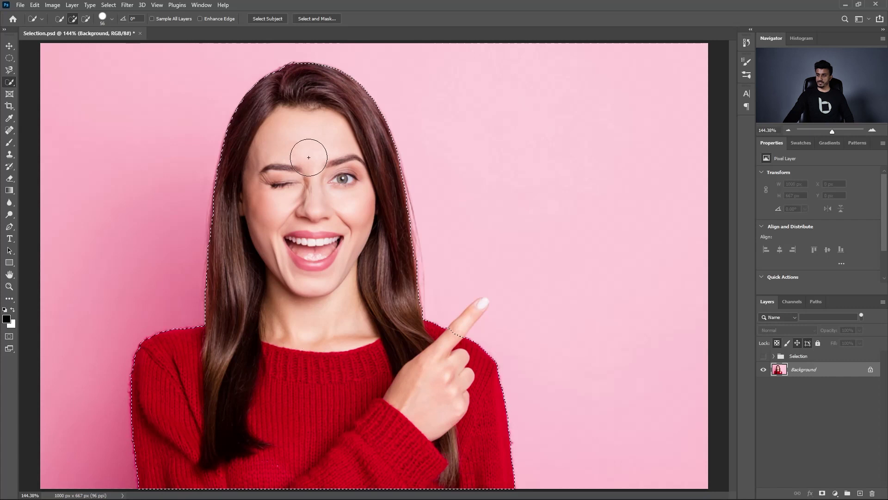
Zoom in and, with a 20 px brush, add the pointing finger and trim background near the nail.
scroll(465, 333, "up", 3)
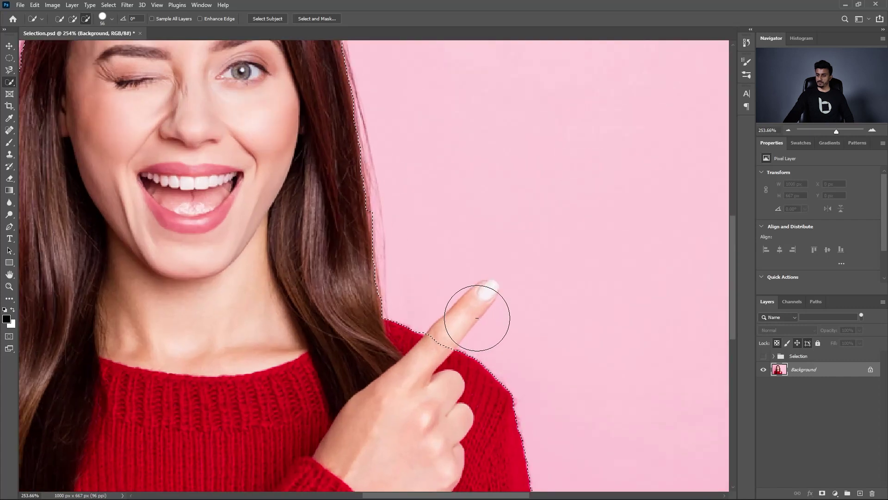
scroll(476, 313, "up", 2)
scroll(469, 298, "up", 1)
left_click_drag(470, 299, 430, 290)
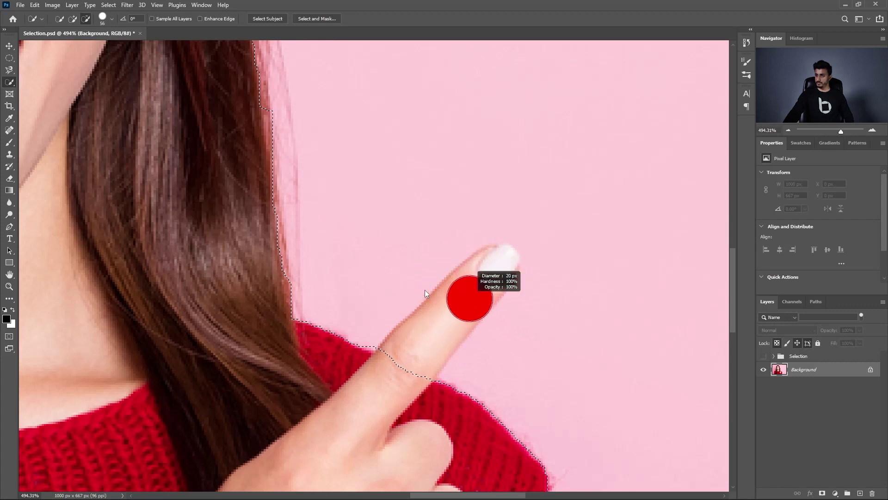
mouse_move(477, 268)
left_mouse_down()
mouse_move(481, 262)
mouse_move(423, 364)
mouse_move(443, 340)
mouse_move(508, 342)
left_mouse_up()
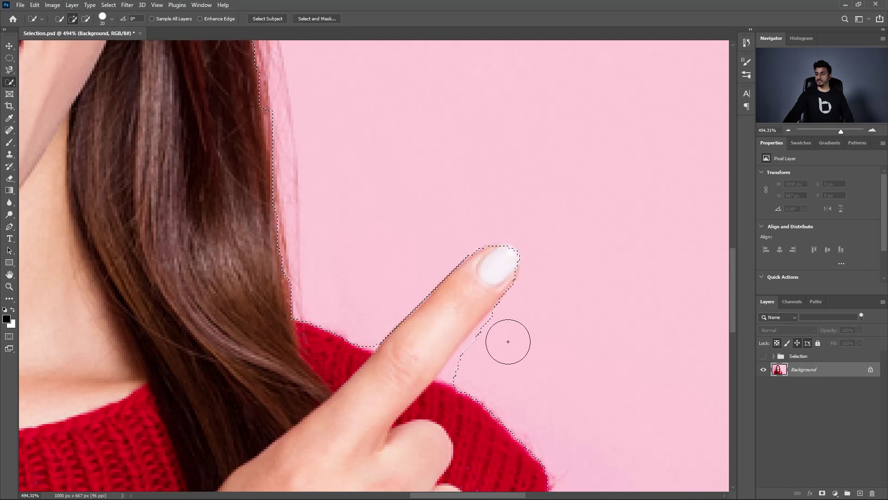
left_click_drag(509, 342, 472, 370)
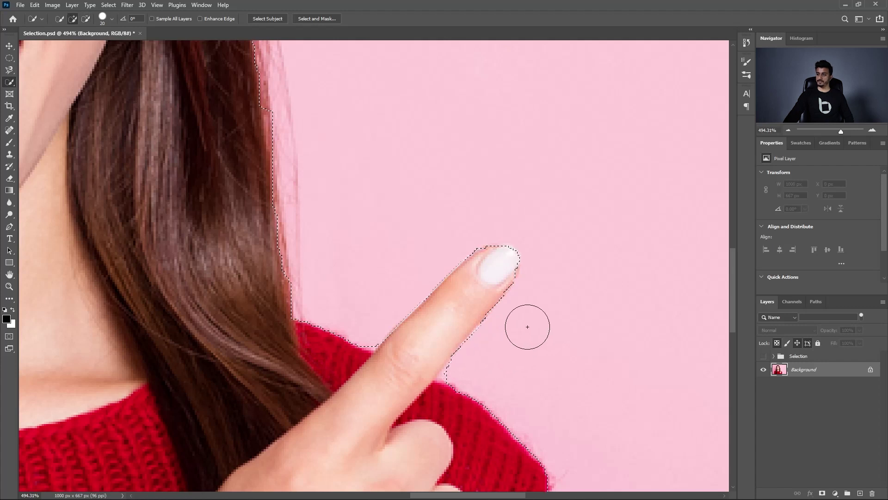
left_click_drag(472, 274, 481, 264)
scroll(417, 273, "down", 2)
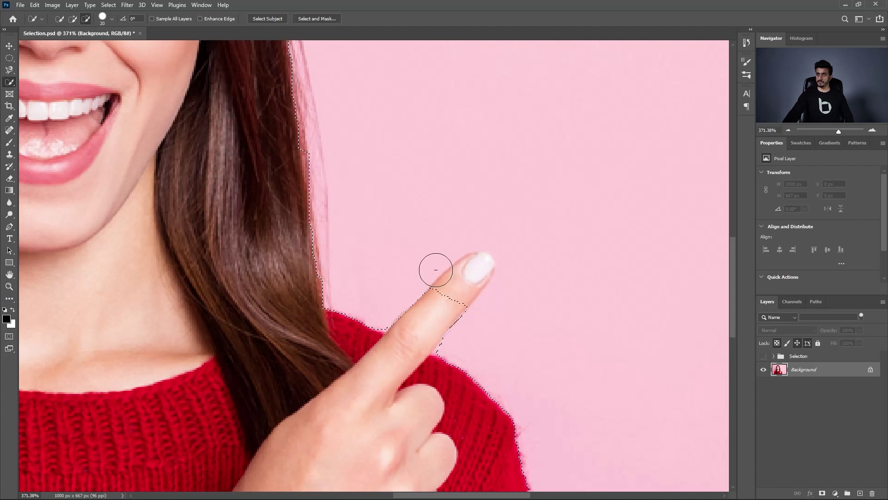
Add the whole fingertip back into the selection and zoom back out.
left_click(73, 18)
mouse_move(427, 317)
left_mouse_down()
mouse_move(466, 268)
mouse_move(446, 278)
mouse_move(473, 268)
mouse_move(443, 298)
mouse_move(474, 290)
mouse_move(470, 264)
left_mouse_up()
scroll(466, 265, "down", 2)
scroll(466, 265, "down", 1)
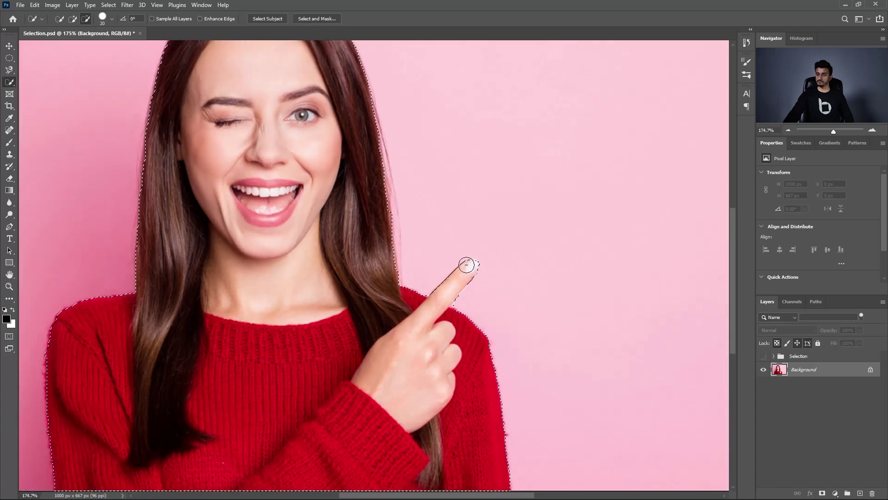
scroll(467, 265, "down", 1)
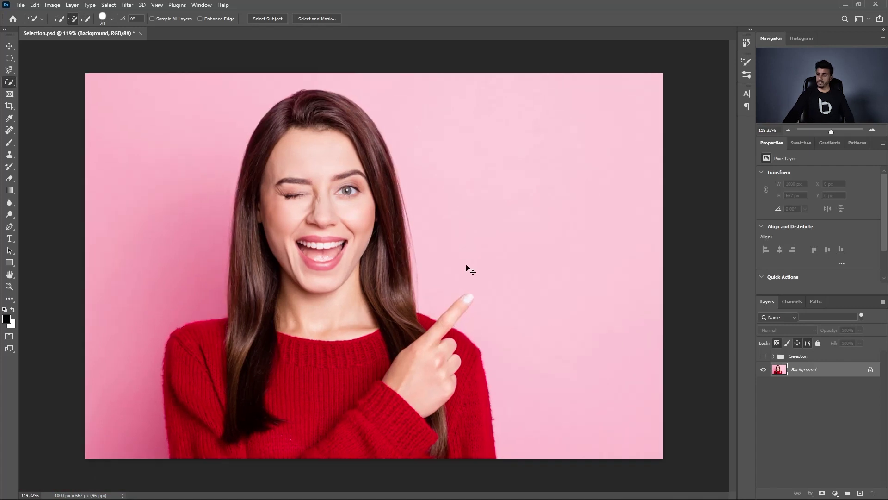
Resize the Quick Selection brush to 47 px, then try 90 px and 20 px with bracket keys.
scroll(467, 265, "up", 1)
left_click_drag(465, 264, 397, 293)
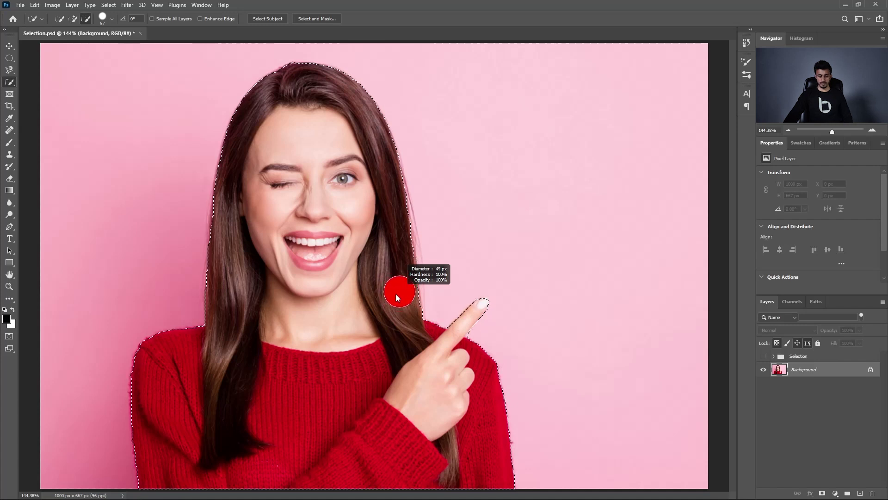
left_click_drag(397, 292, 396, 293)
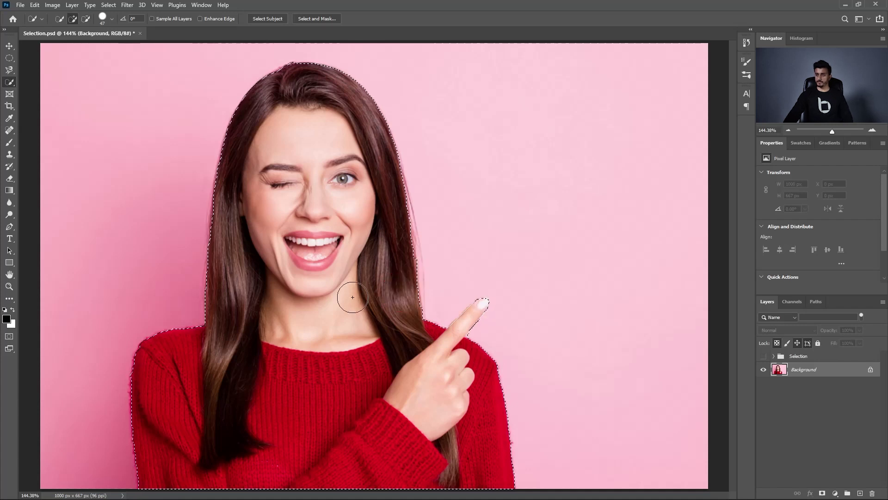
key("bracketright")
key("bracketright")
key("bracketright")
key("bracketright")
key("bracketleft")
key("bracketleft")
key("bracketleft")
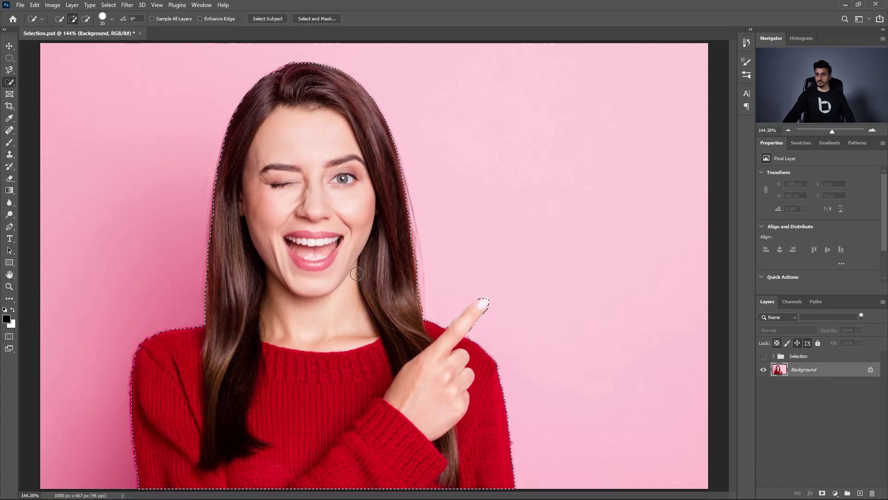
Toggle Subtract mode, set the brush to 124 px via right-click resize, and deselect.
key("alt")
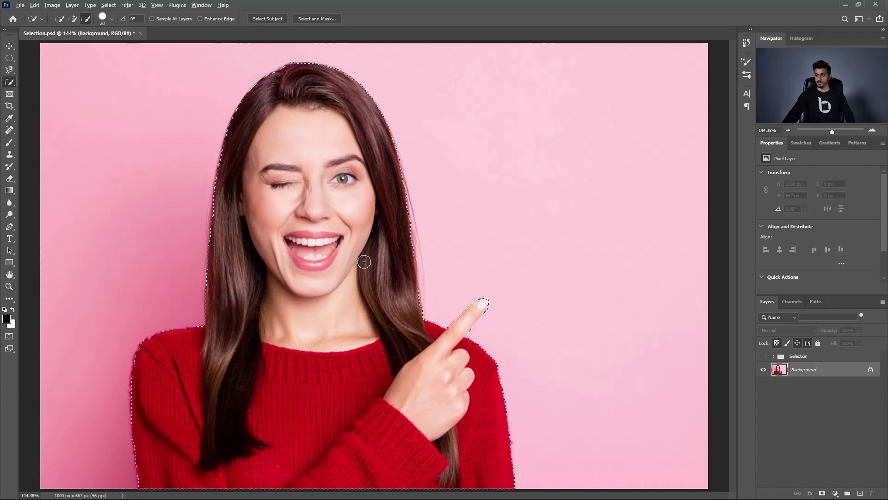
right_click(363, 263, "alt")
mouse_move(364, 262)
left_mouse_down()
mouse_move(481, 267)
mouse_move(390, 273)
mouse_move(403, 204)
mouse_move(387, 68)
mouse_move(390, 266)
left_mouse_up()
left_click_drag(392, 318, 392, 323)
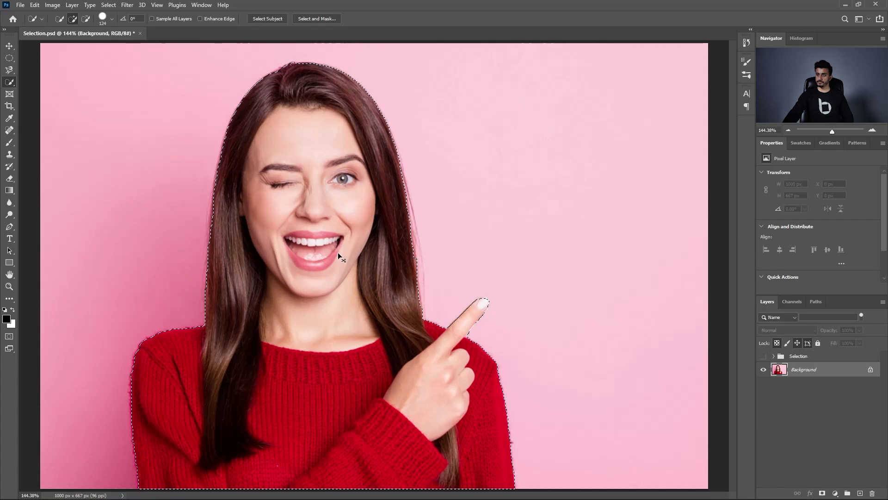
key("ctrl+d")
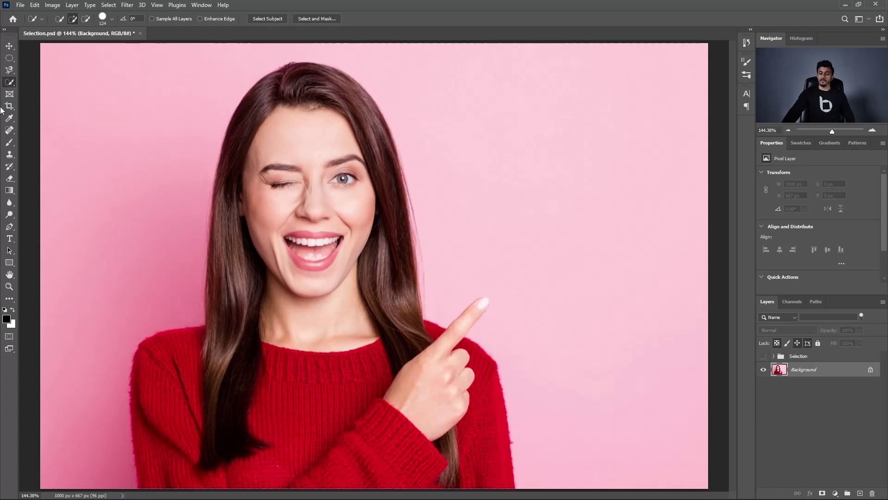
With the Object Selection Tool in Lasso mode, loop roughly around the woman to select her.
right_click(9, 83)
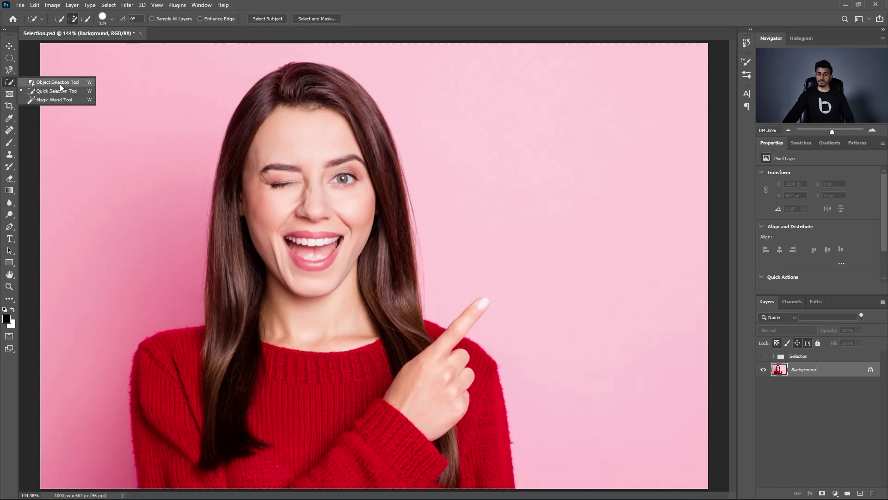
left_click(59, 84)
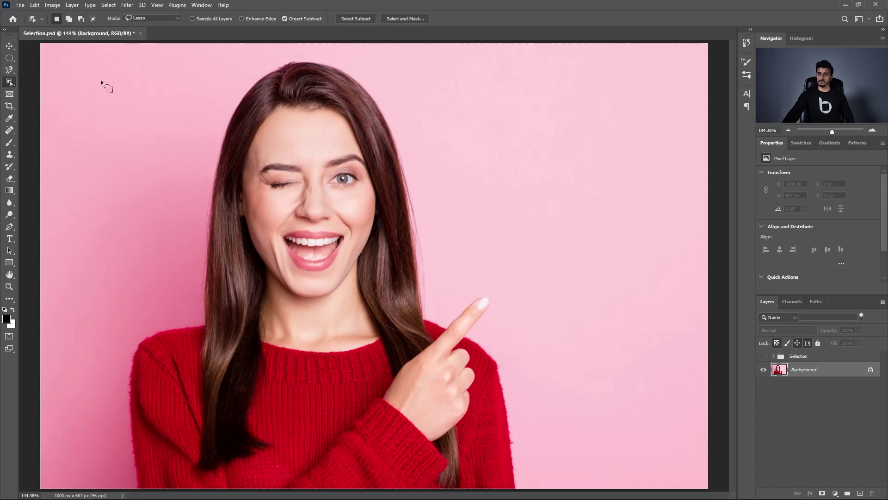
left_click(171, 18)
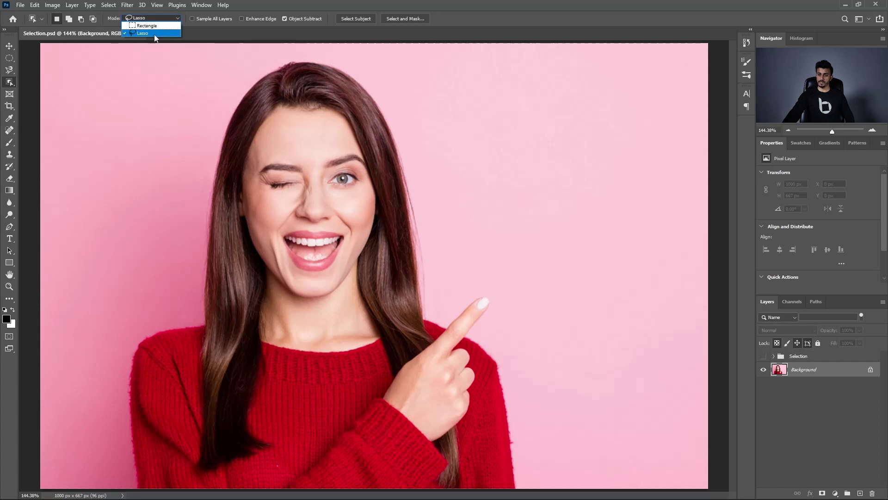
left_click(165, 44)
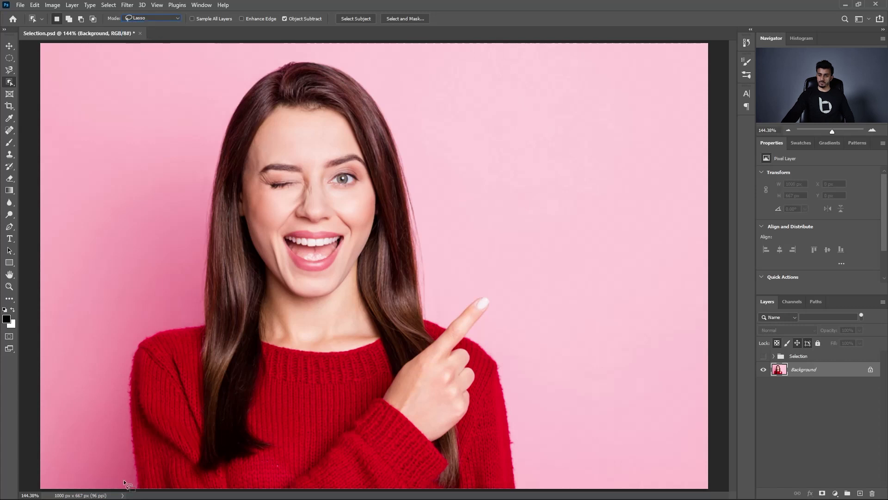
left_click_drag(126, 398, 185, 171)
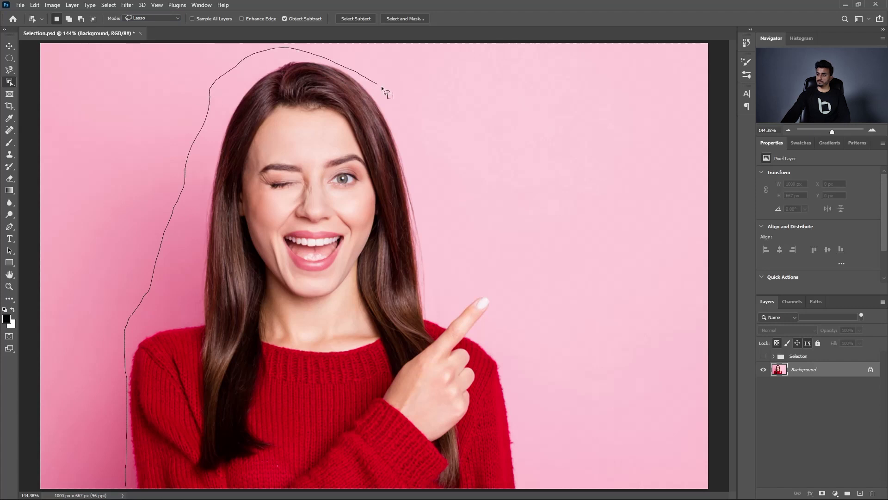
left_click_drag(528, 479, 129, 487)
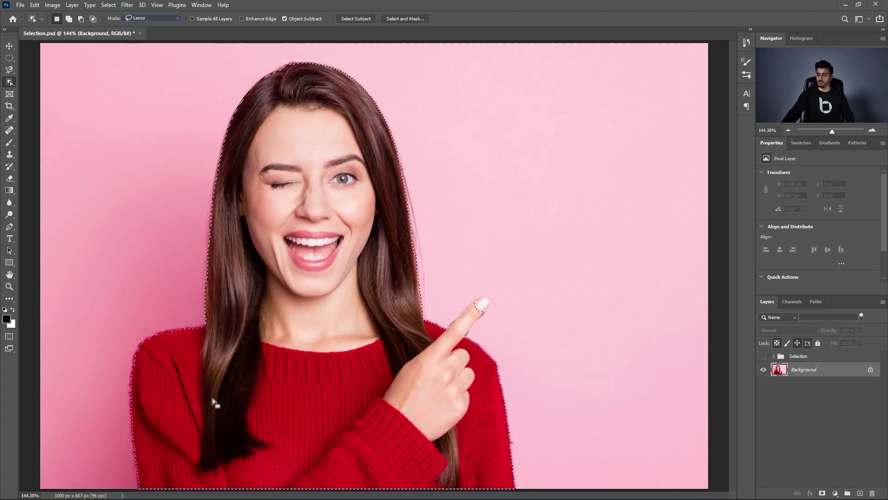
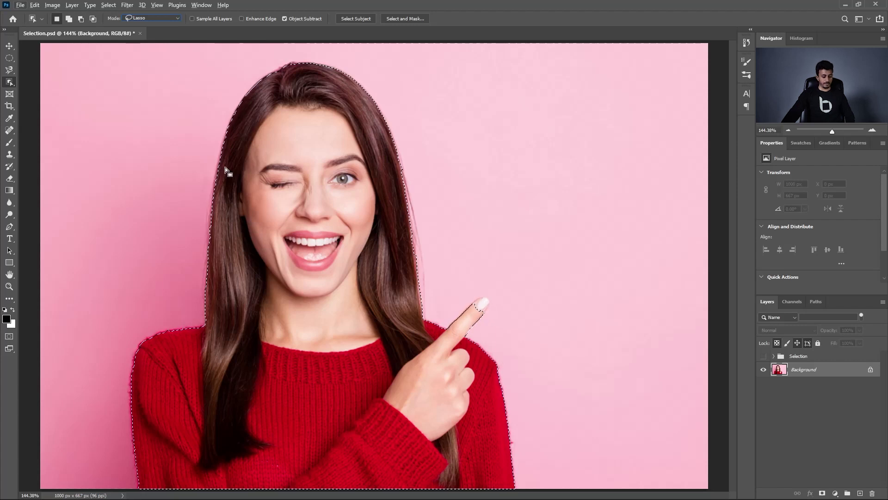
Deselect the woman and open the Select and Mask workspace on Selection.psd.
key("ctrl+d")
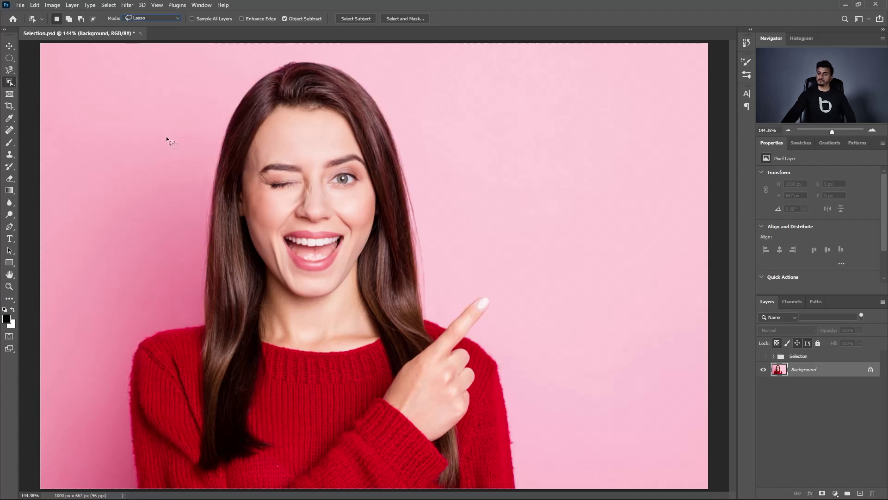
left_click(403, 18)
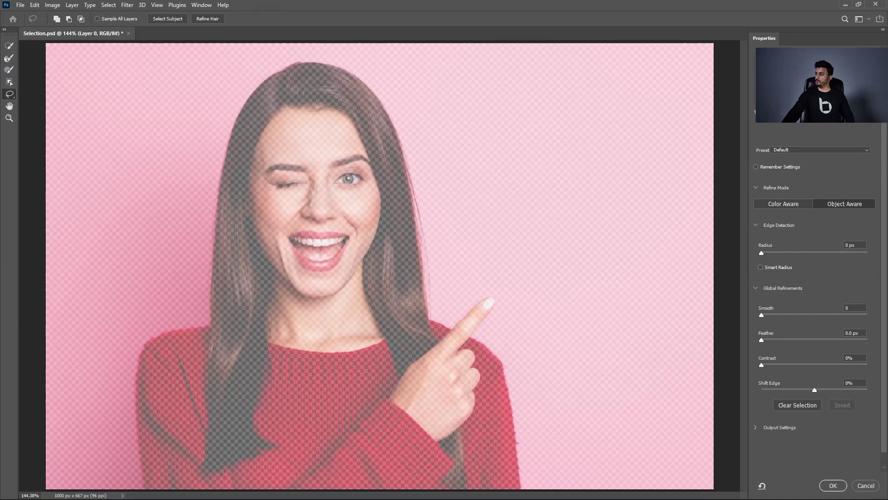
Select the woman with Select Subject and preview her in On White view mode.
left_click(773, 69)
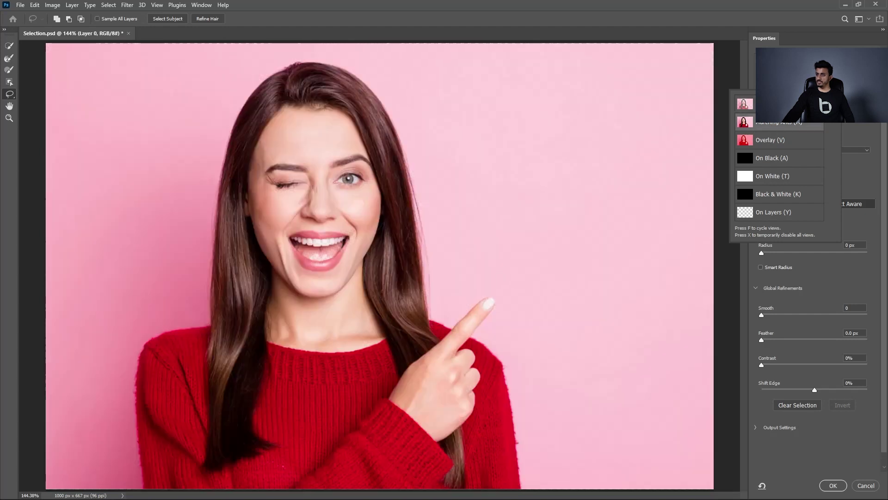
left_click(787, 123)
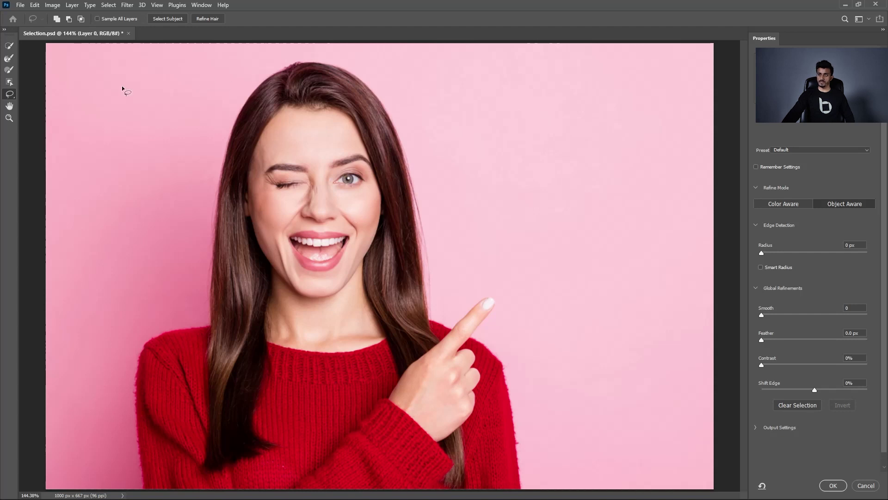
left_click(165, 19)
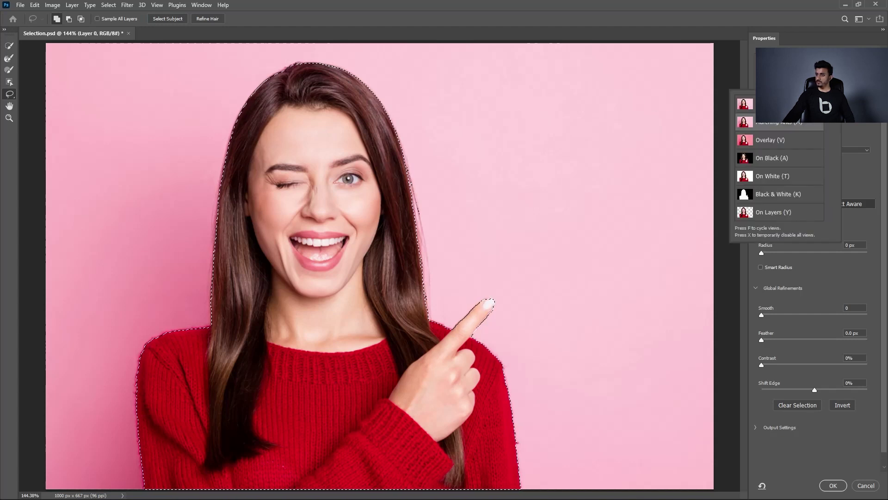
key("y")
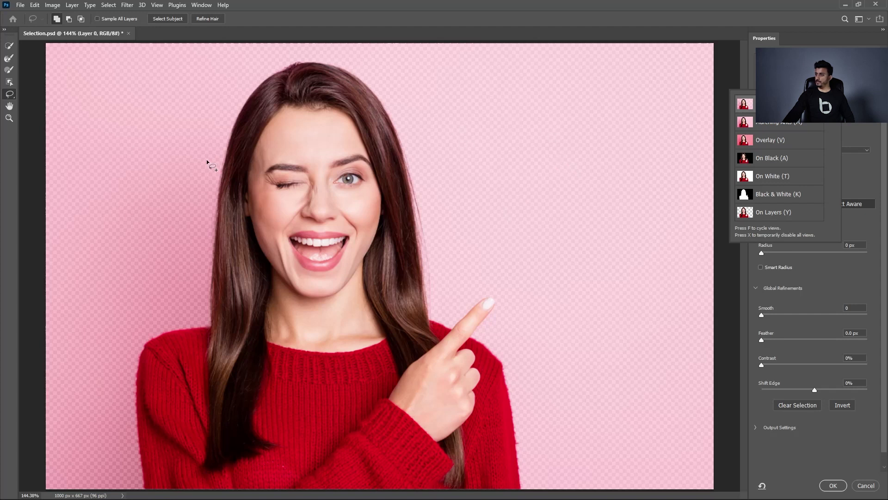
left_click(773, 178)
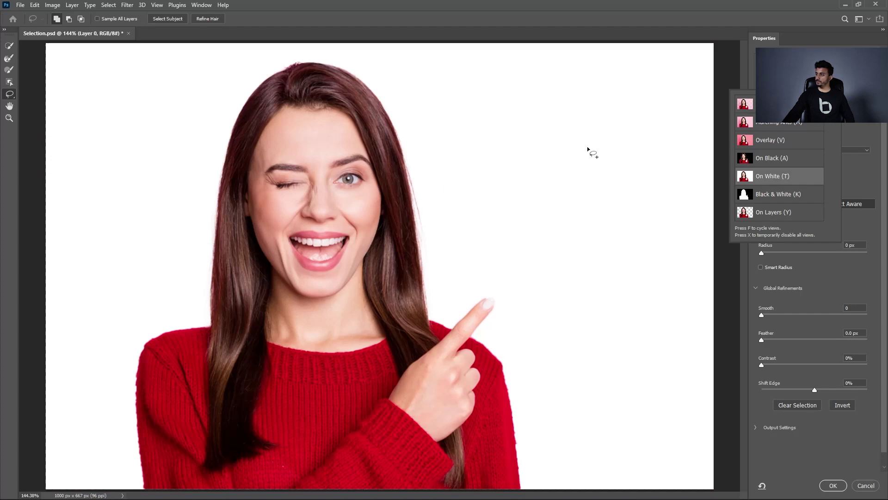
left_click(863, 132)
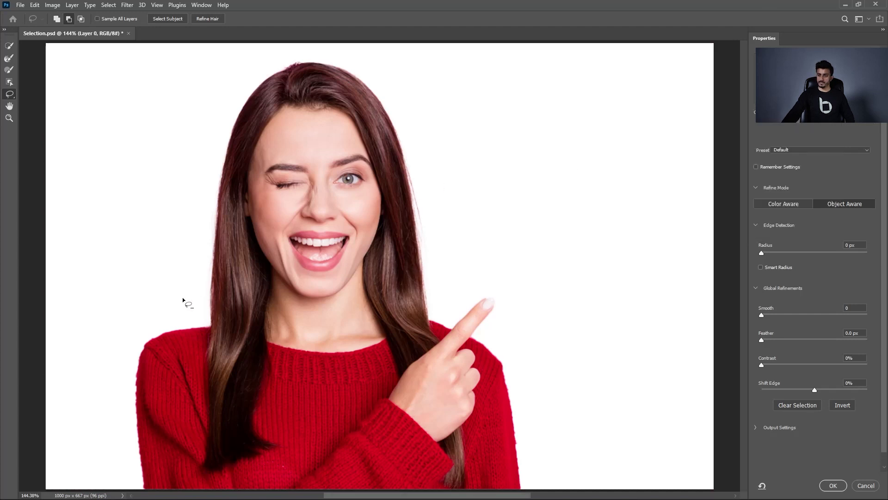
Apply Refine Hair to automatically clean up the selection's hair edges.
scroll(273, 301, "up", 5)
scroll(272, 300, "up", 2)
scroll(202, 292, "down", 2)
scroll(201, 293, "down", 2)
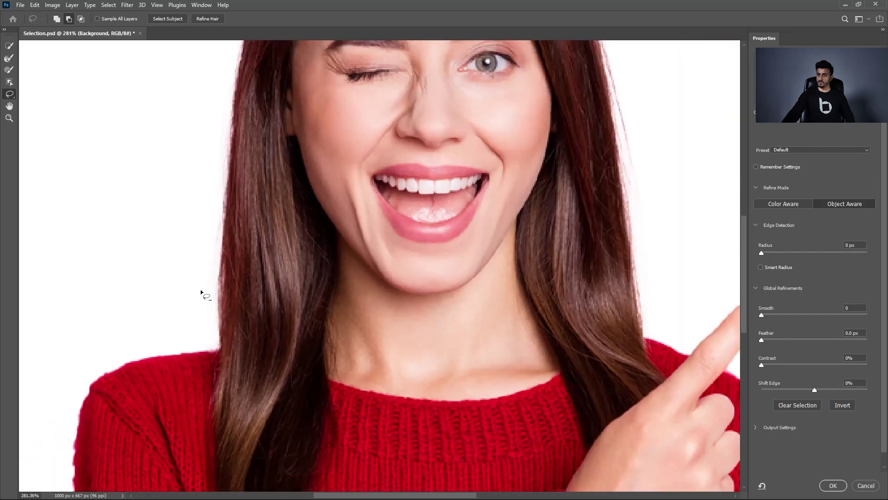
scroll(236, 292, "down", 2)
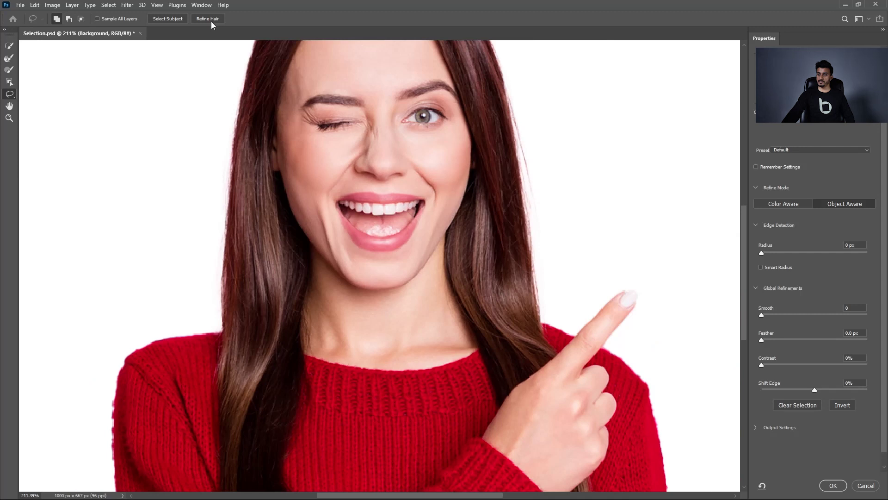
scroll(198, 149, "up", 2)
scroll(202, 190, "up", 2)
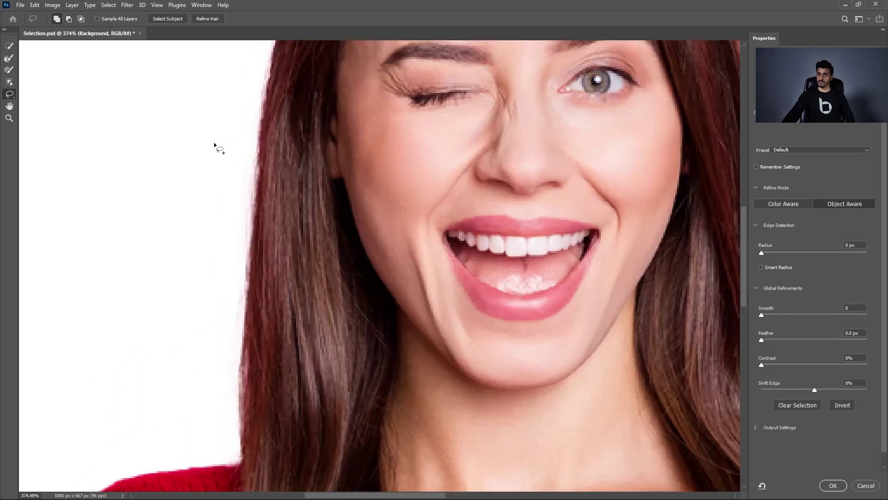
left_click(206, 20)
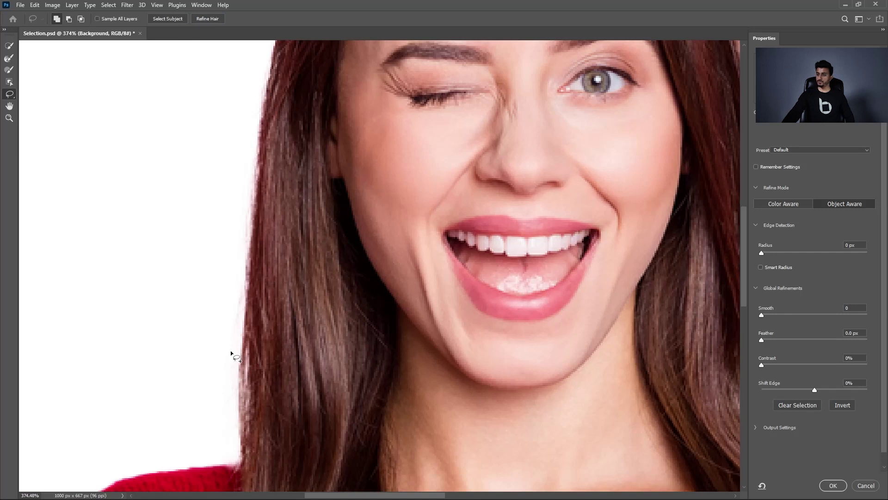
Activate the Refine Edge Brush Tool for hand-painting edge refinements.
scroll(228, 354, "down", 3)
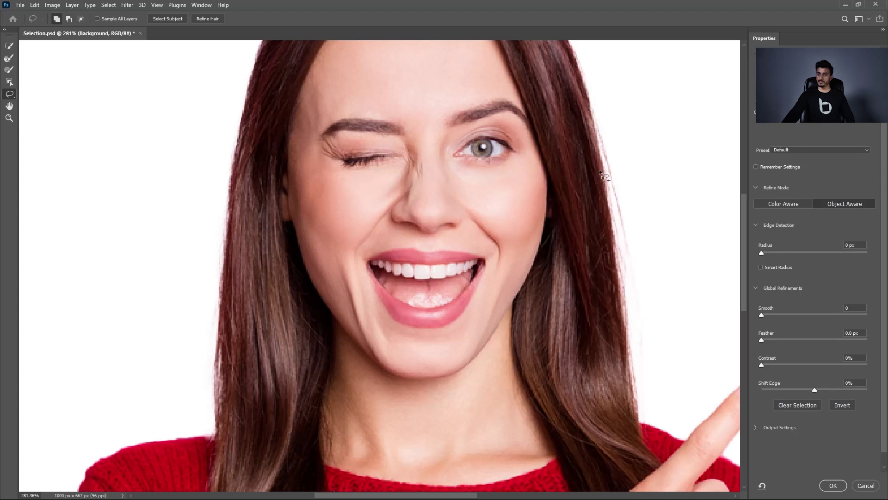
scroll(103, 206, "down", 2)
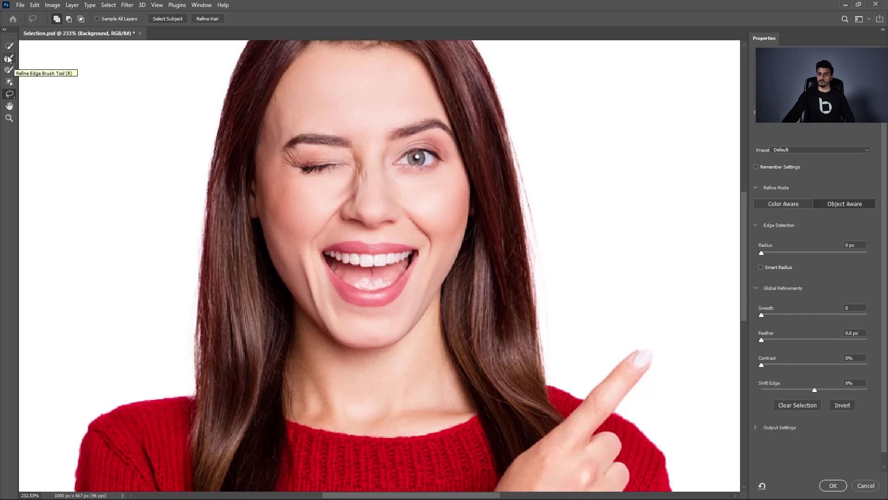
scroll(175, 276, "up", 1)
scroll(177, 274, "up", 1)
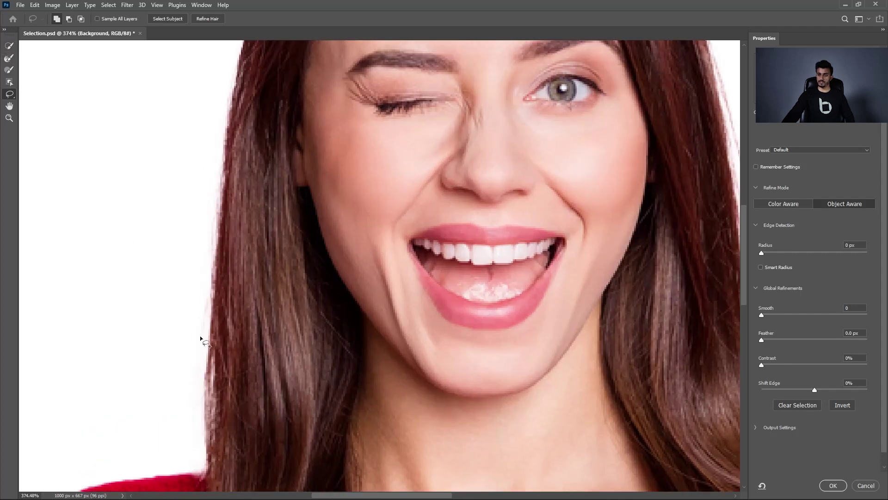
left_click(9, 61)
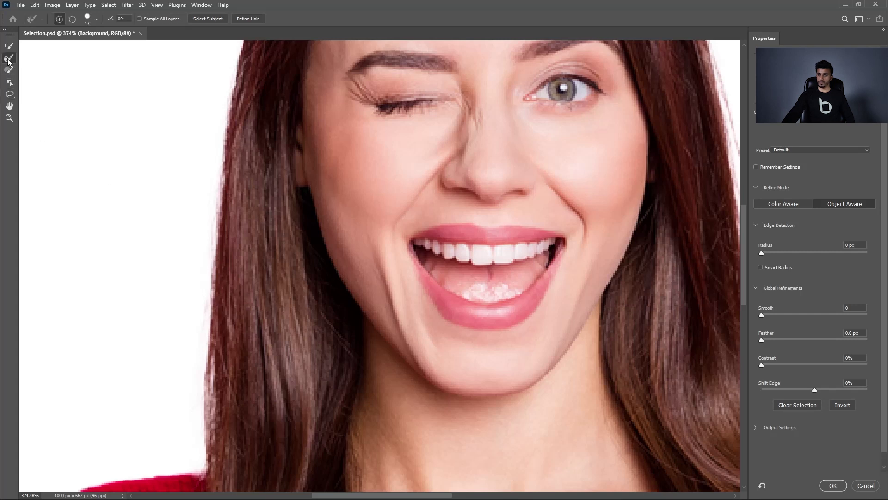
Brush down the left and right edges of the woman's hair to refine the selection.
left_click_drag(224, 88, 217, 423)
left_click_drag(210, 368, 205, 472)
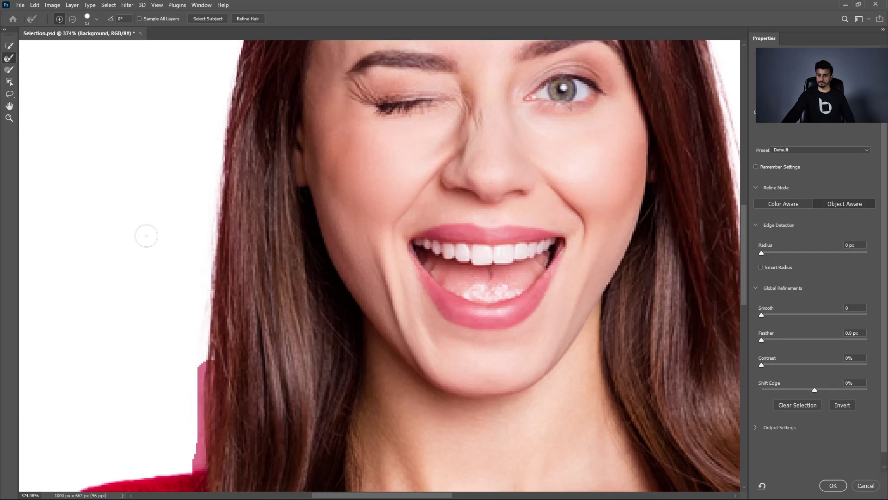
scroll(88, 234, "down", 1)
scroll(88, 234, "down", 1)
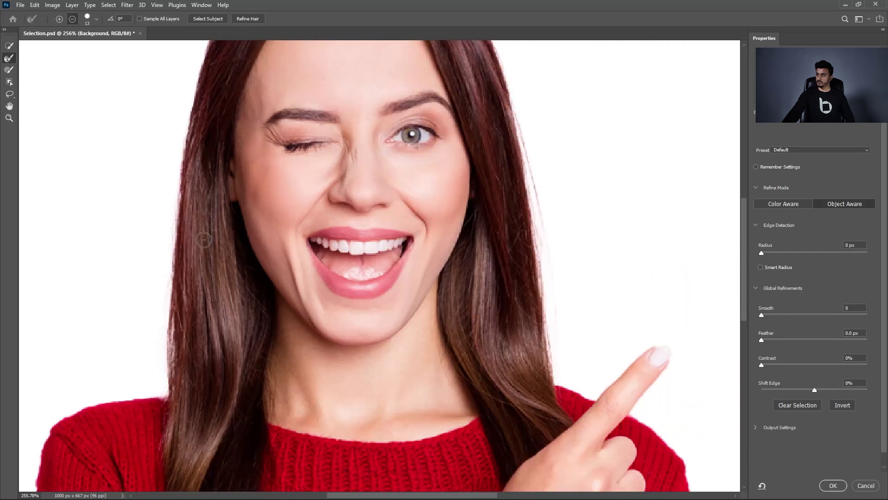
scroll(597, 171, "up", 1)
mouse_move(485, 74)
left_mouse_down()
mouse_move(542, 440)
mouse_move(545, 414)
left_mouse_up()
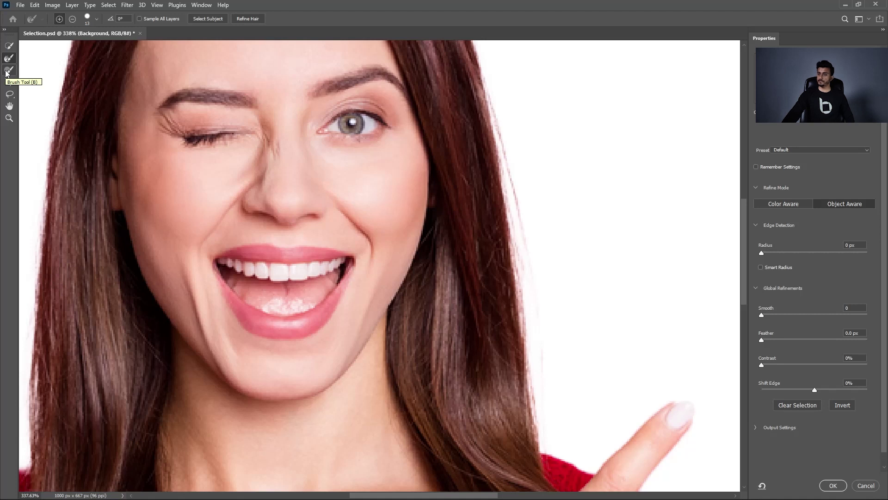
scroll(546, 228, "down", 3)
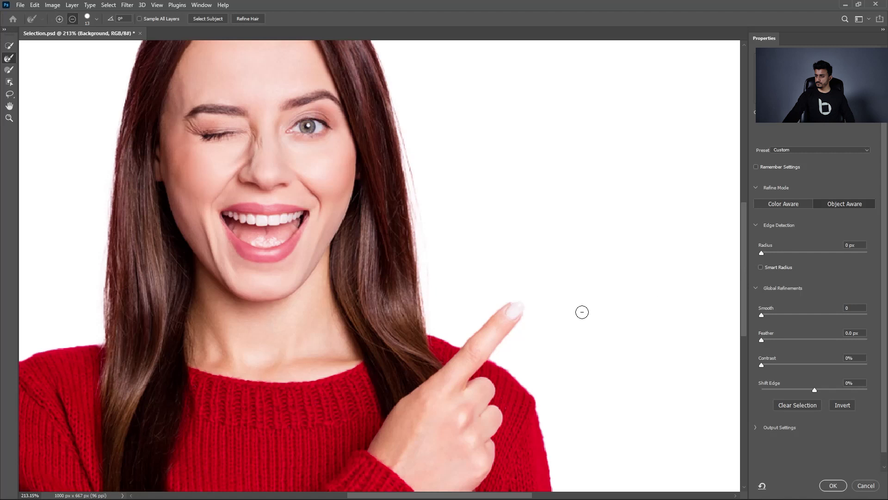
scroll(581, 311, "down", 1)
scroll(581, 311, "down", 1)
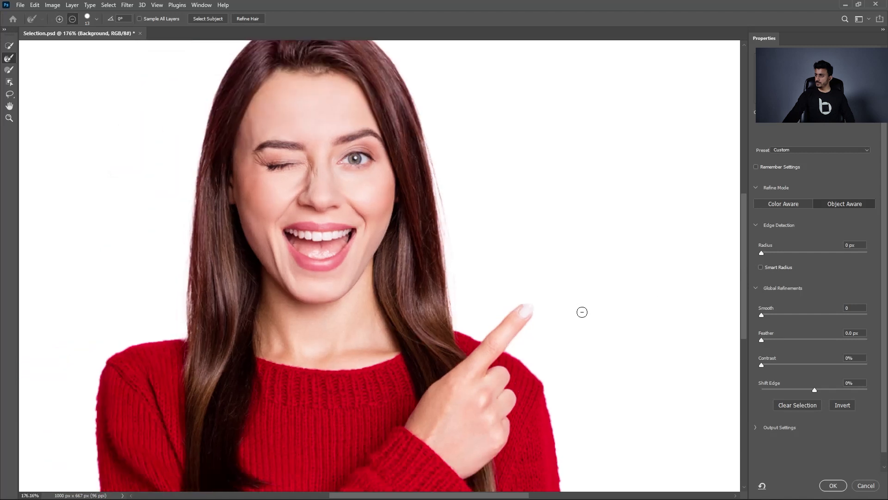
Try different Radius, Smooth, Feather and Contrast values, leaving Radius, Smooth and Contrast at 0.
left_click(762, 253)
left_click_drag(793, 260, 800, 258)
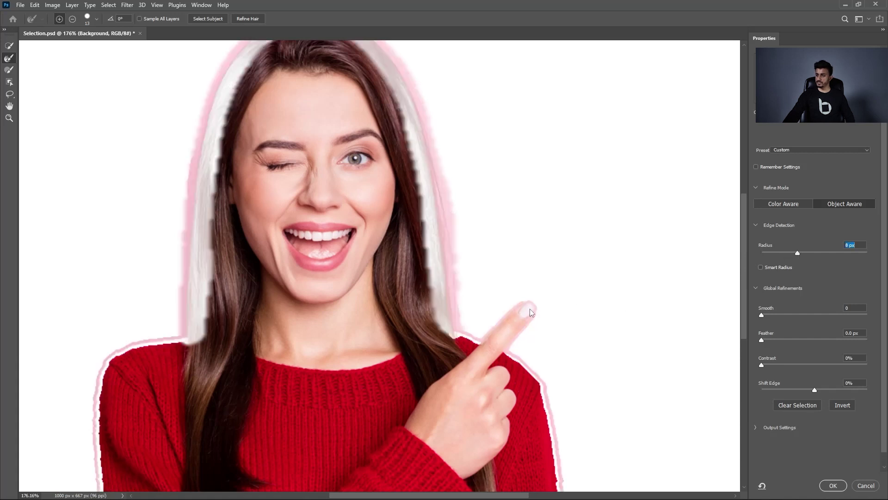
key("p")
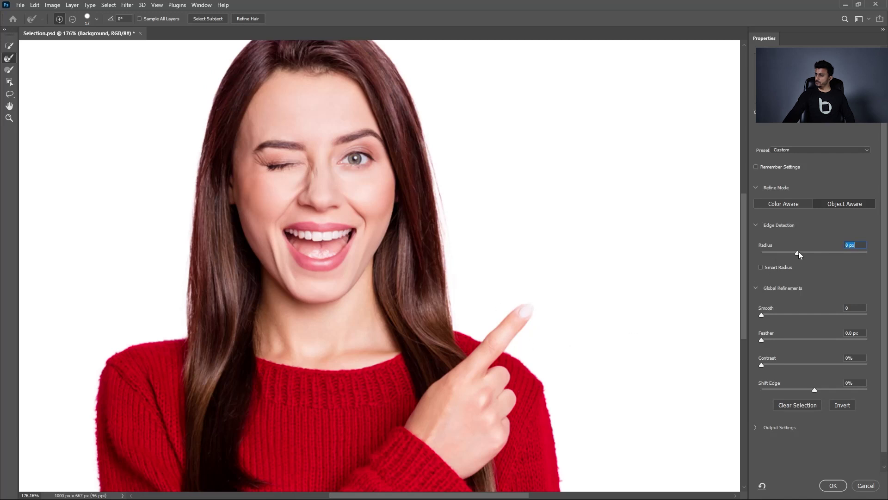
left_click_drag(798, 253, 762, 256)
key("Return")
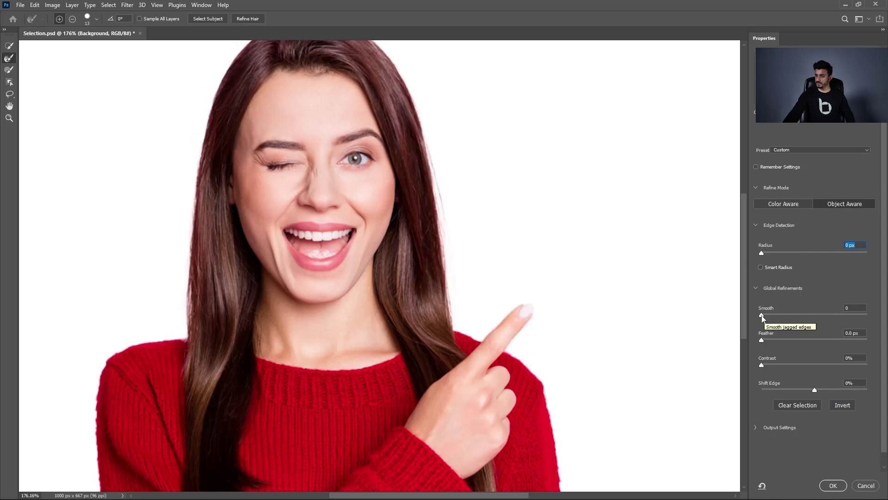
left_click_drag(764, 315, 782, 318)
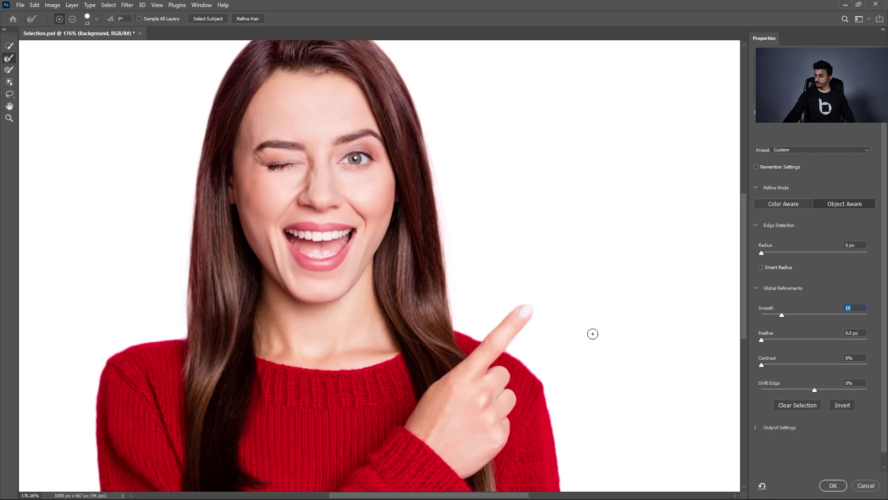
left_click_drag(782, 315, 762, 315)
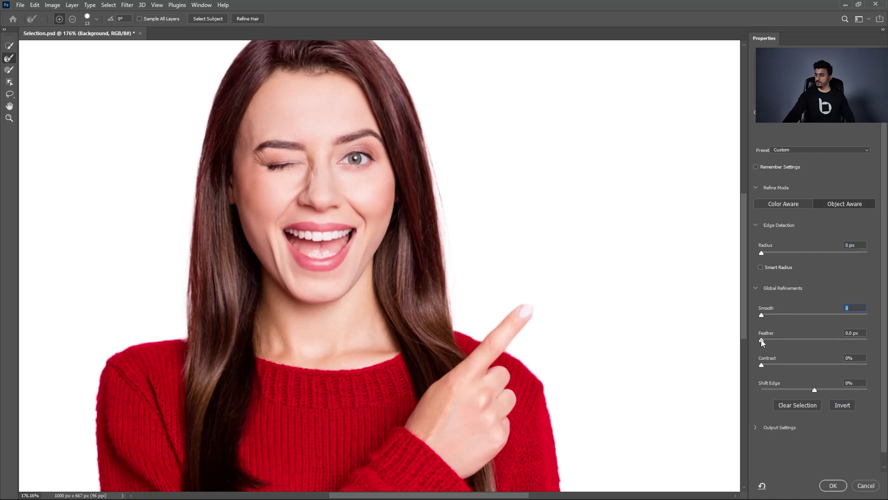
mouse_move(762, 340)
left_mouse_down()
mouse_move(809, 340)
mouse_move(761, 341)
left_mouse_up()
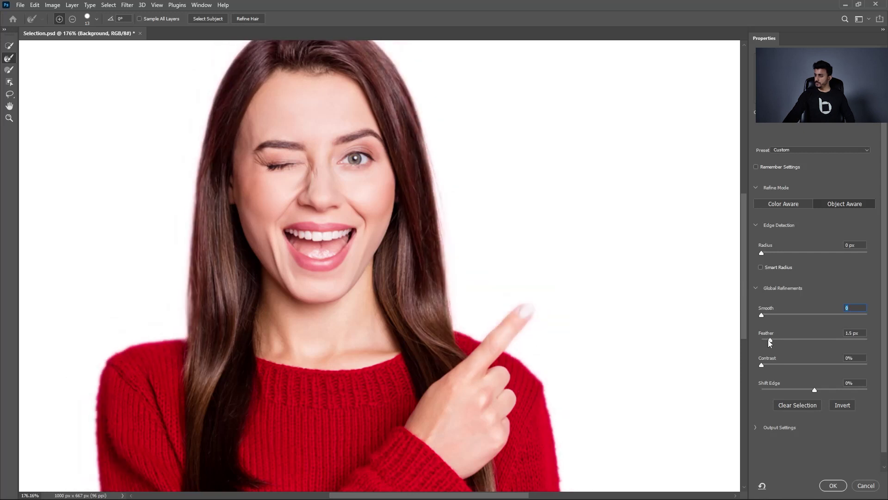
left_click_drag(762, 365, 821, 363)
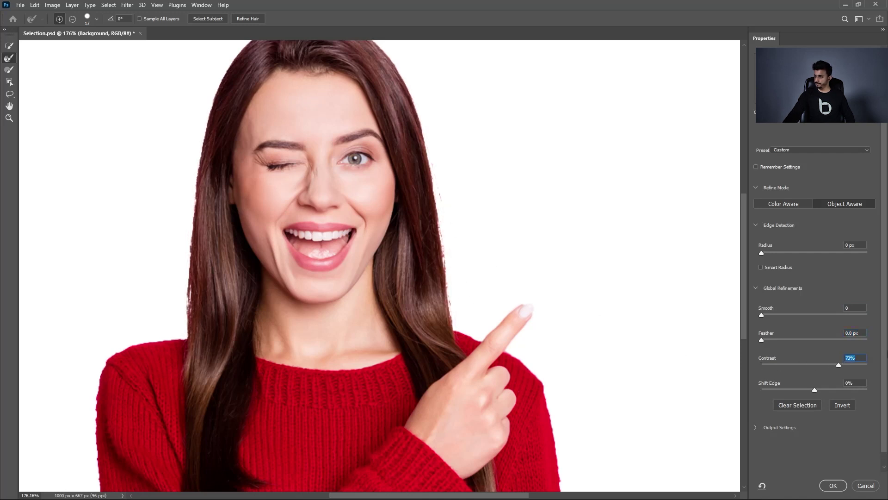
left_click_drag(821, 370, 752, 371)
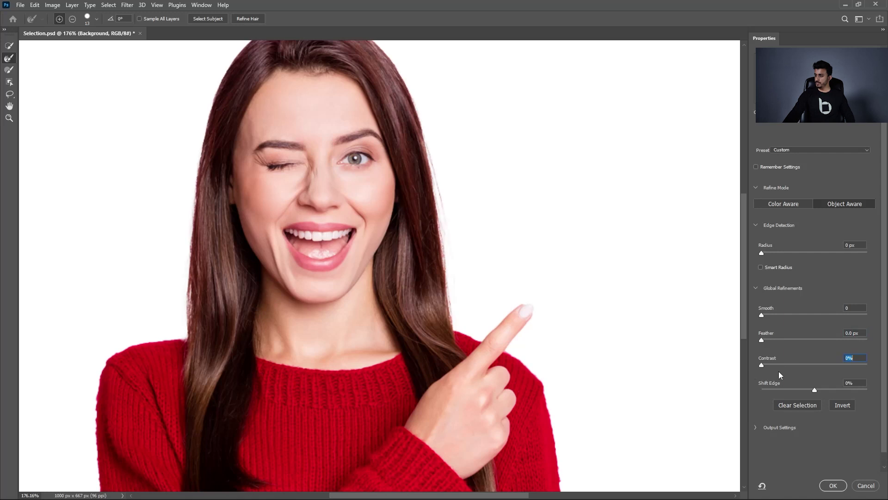
Set Shift Edge to -5% and output the refined selection as a Layer Mask.
left_click_drag(815, 390, 794, 387)
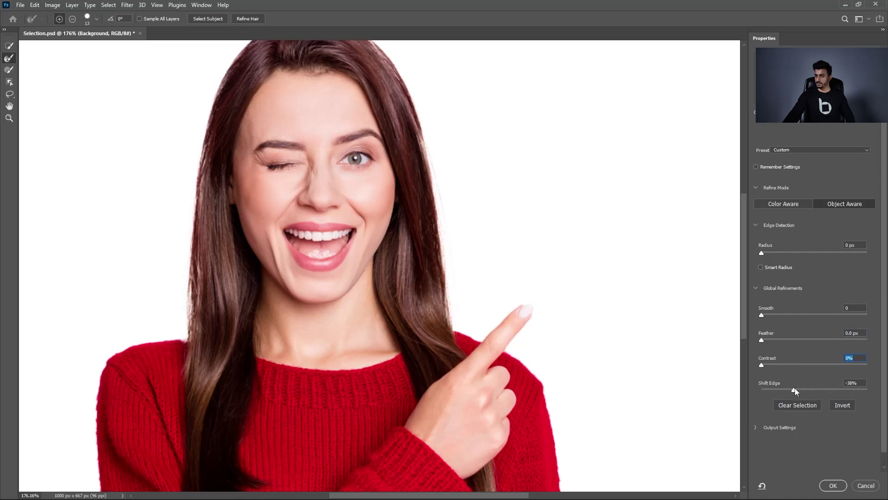
left_click_drag(794, 387, 793, 388)
left_click_drag(791, 386, 857, 396)
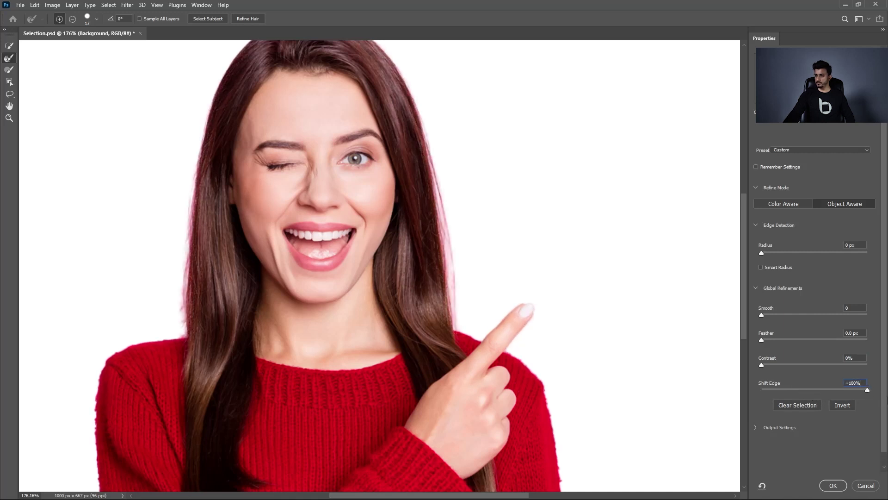
key("Return")
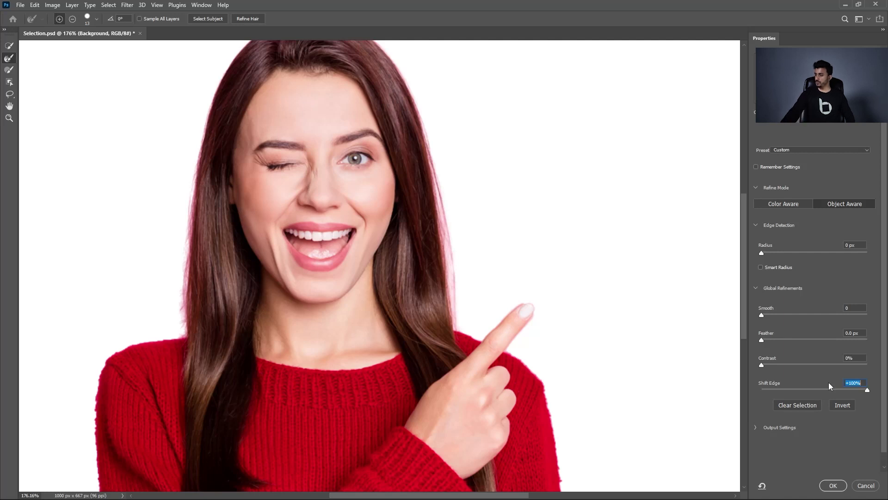
type("0")
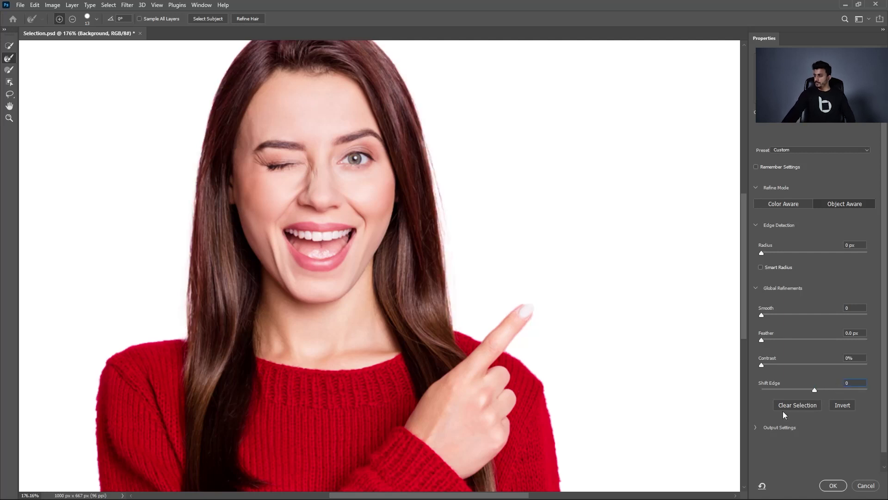
key("BackSpace")
type("-5")
left_click(757, 427)
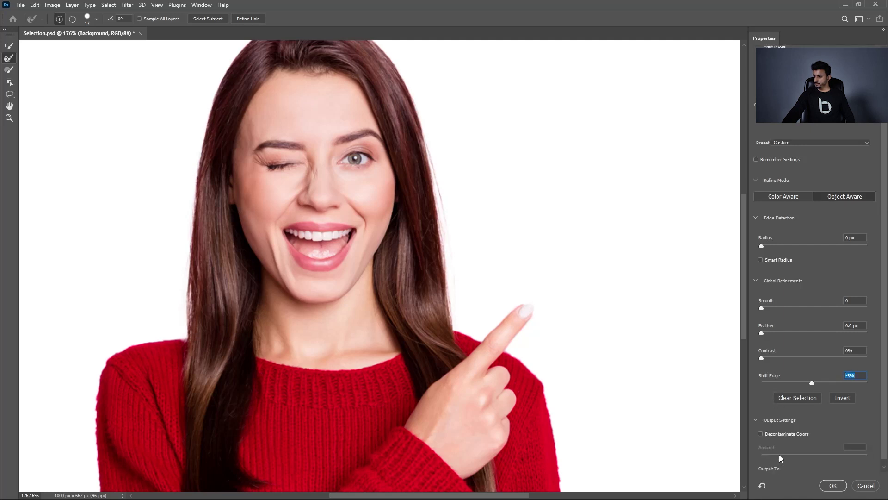
left_click(843, 464)
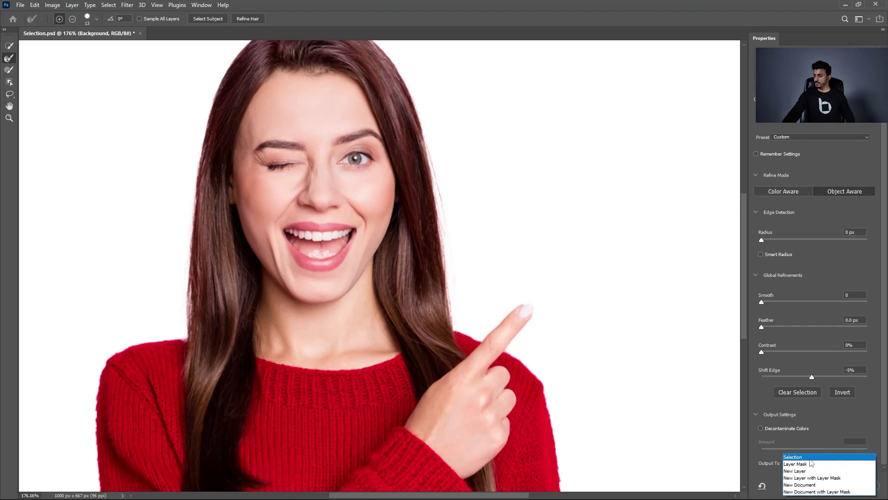
left_click(804, 465)
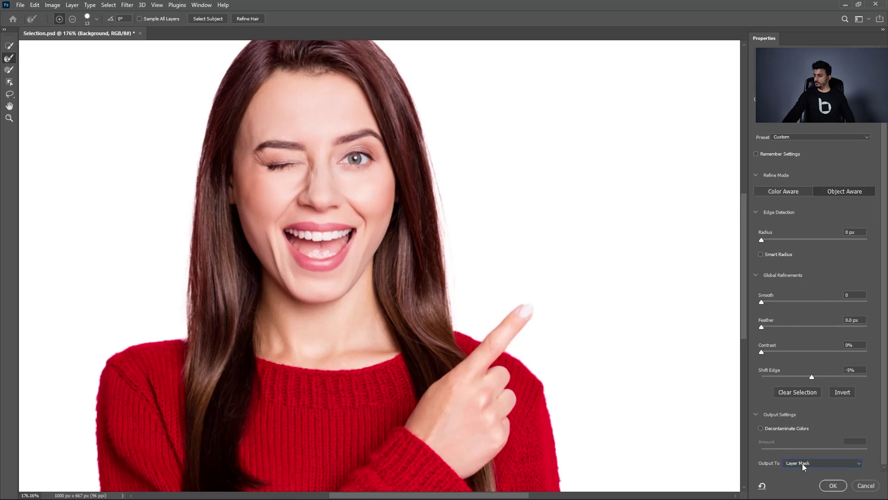
left_click(834, 486)
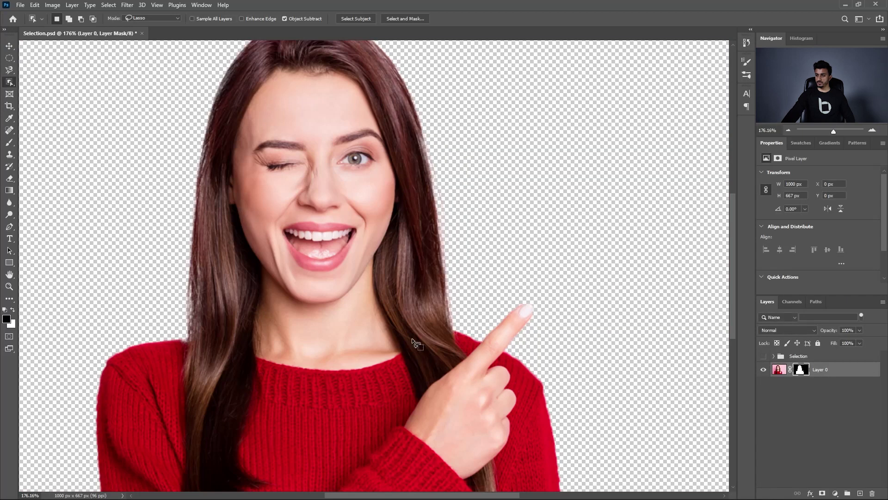
Undo the layer mask, show and expand the Selection group, and hide Background copy.
scroll(334, 292, "down", 3)
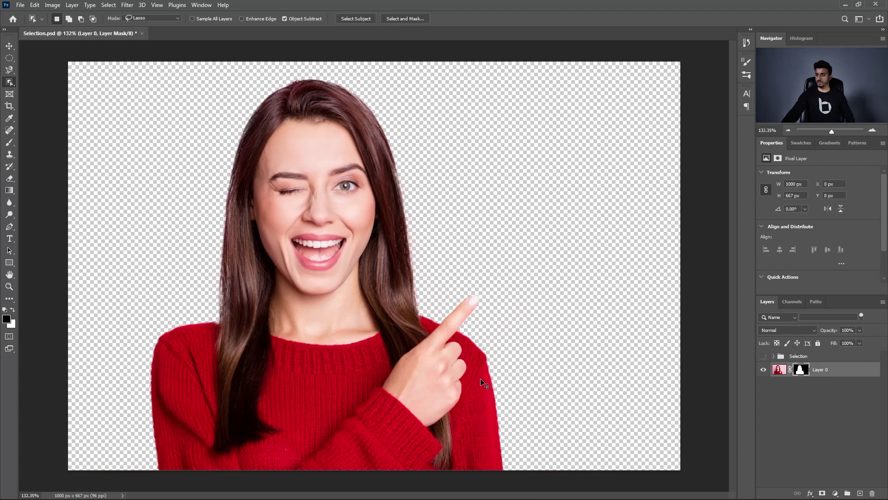
key("ctrl+z")
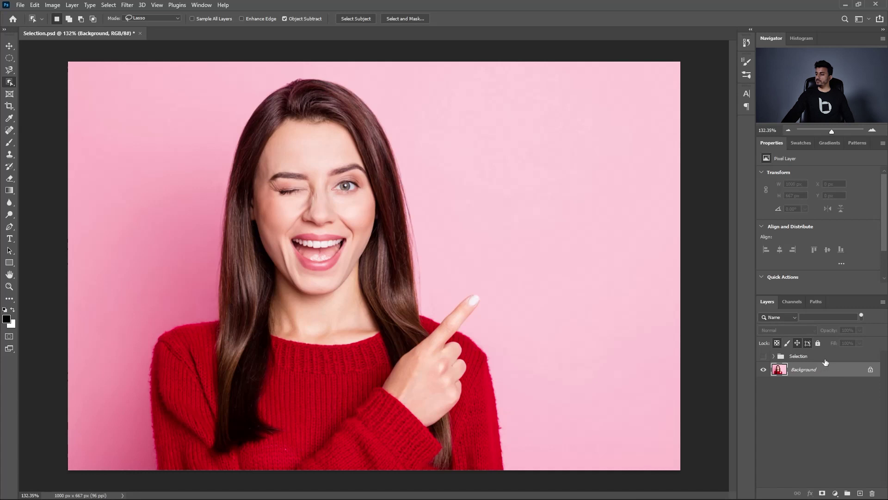
left_click(764, 356)
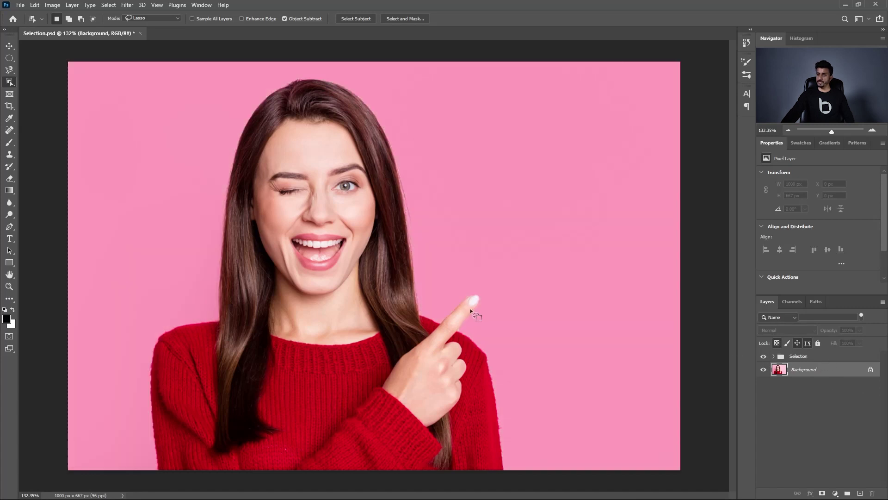
left_click(776, 356)
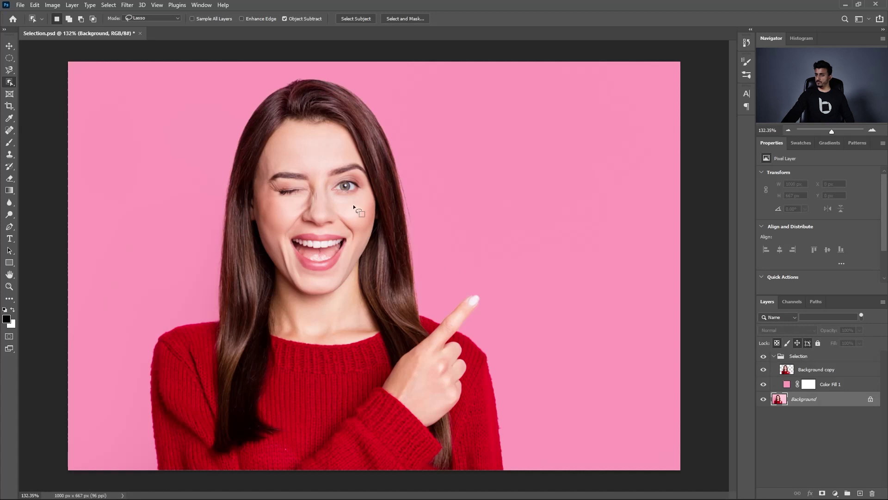
key("v")
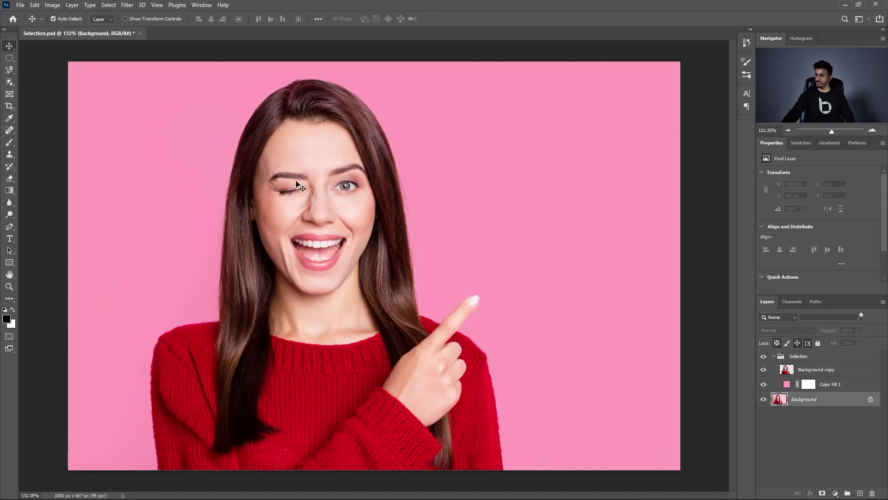
left_click(764, 370)
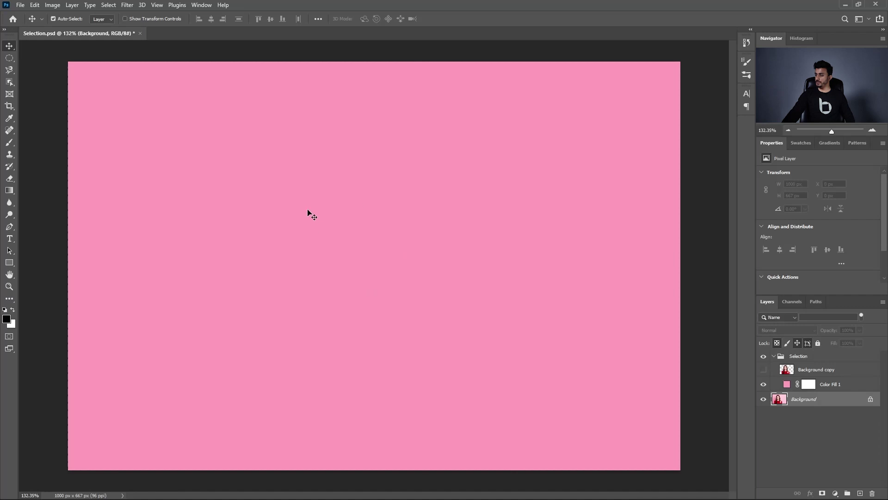
Make Background copy visible and active, with the Rectangular Marquee set to Normal style.
left_click(764, 370)
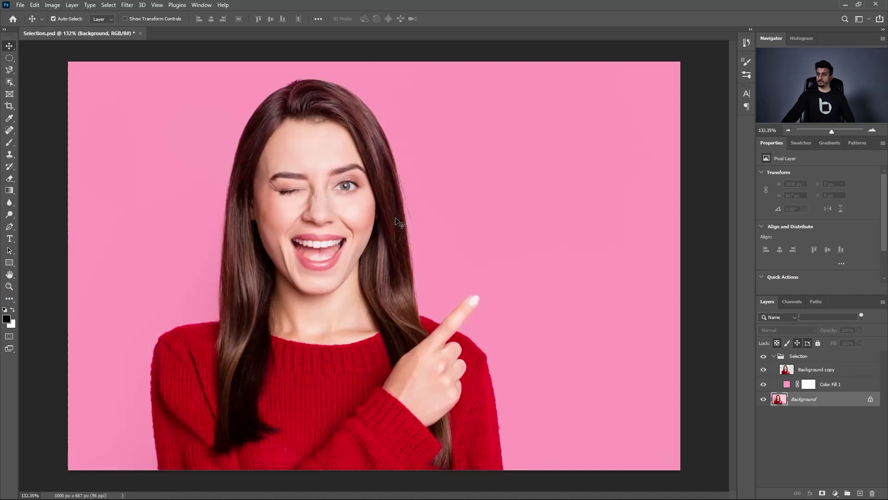
key("m")
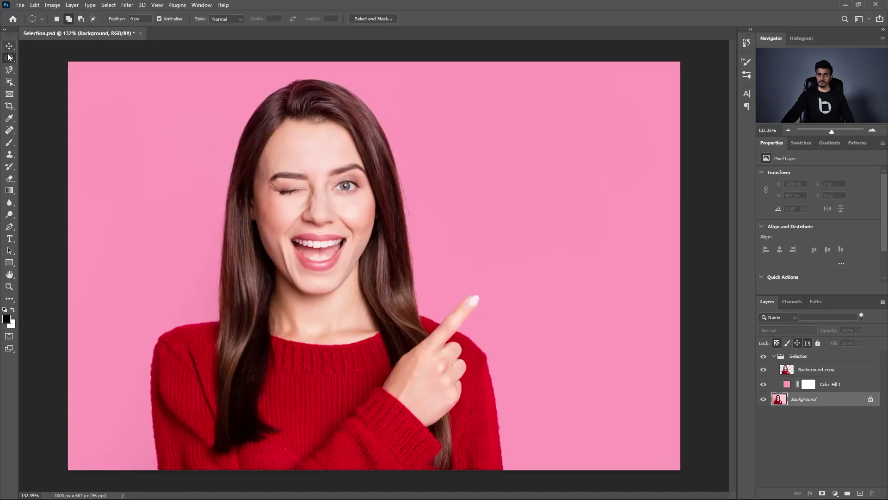
right_click(10, 58)
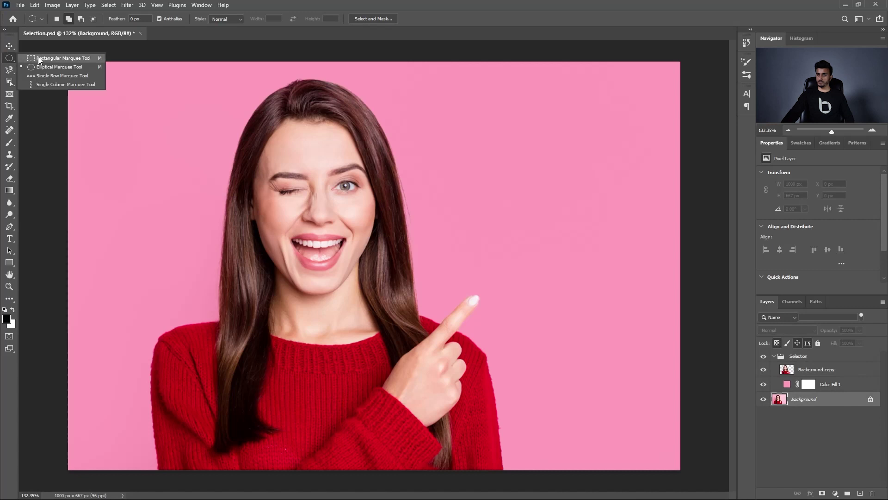
left_click(39, 59)
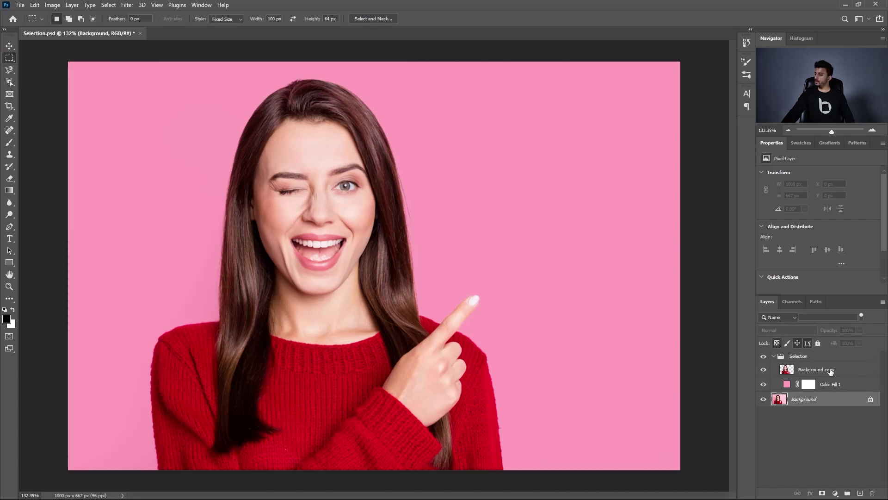
left_click(848, 372)
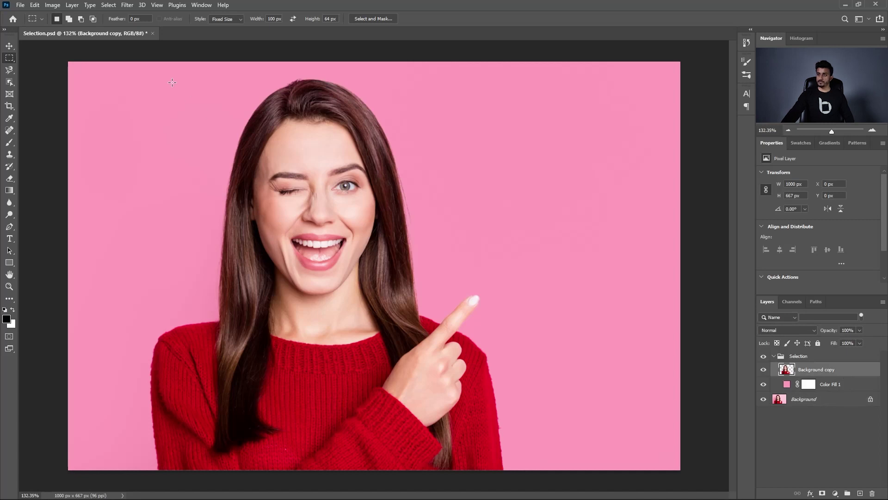
left_click(310, 86)
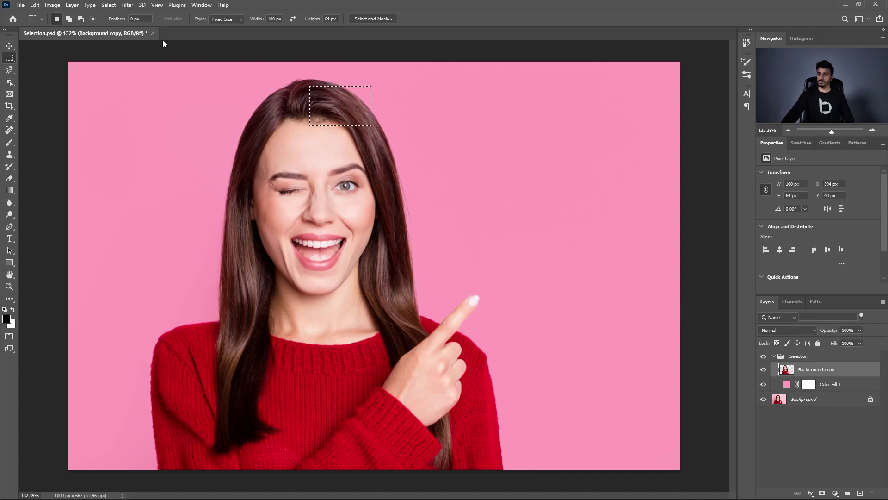
left_click(229, 19)
left_click(226, 27)
left_click(344, 98)
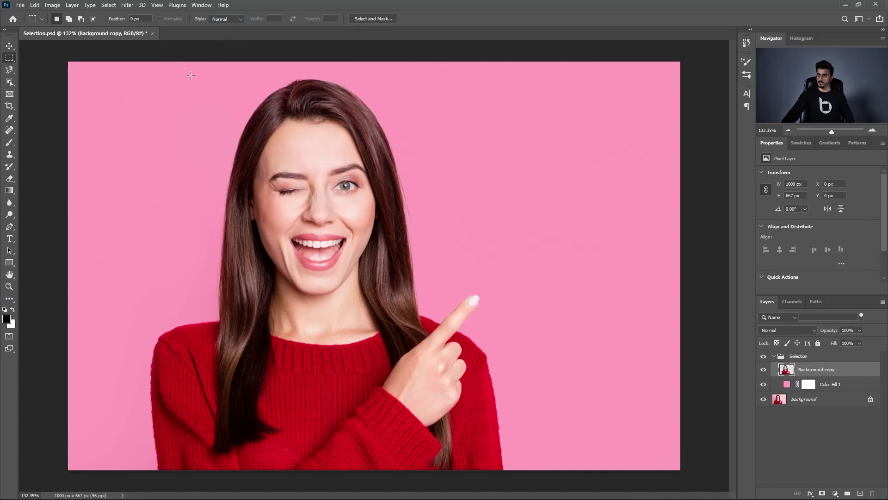
Shift-add three rectangular marquee strips across the hair top, the eyes and the chin.
left_click_drag(192, 71, 443, 125)
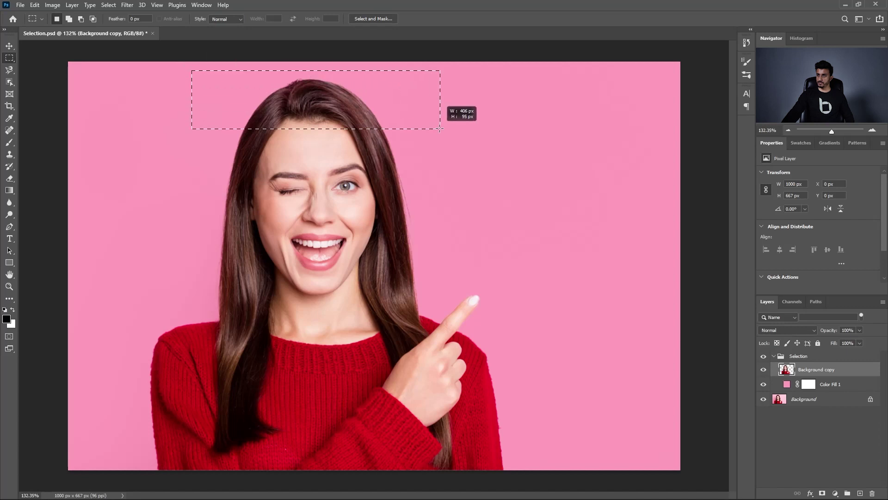
left_click_drag(443, 125, 444, 126)
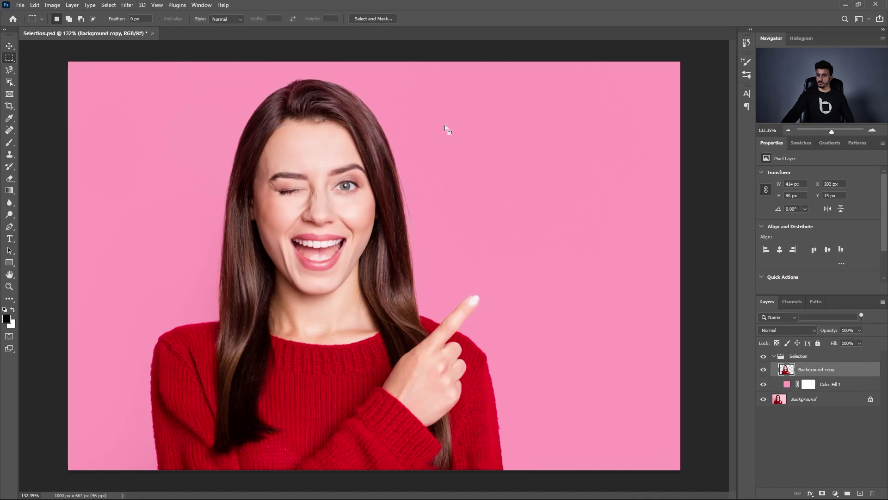
key("shift")
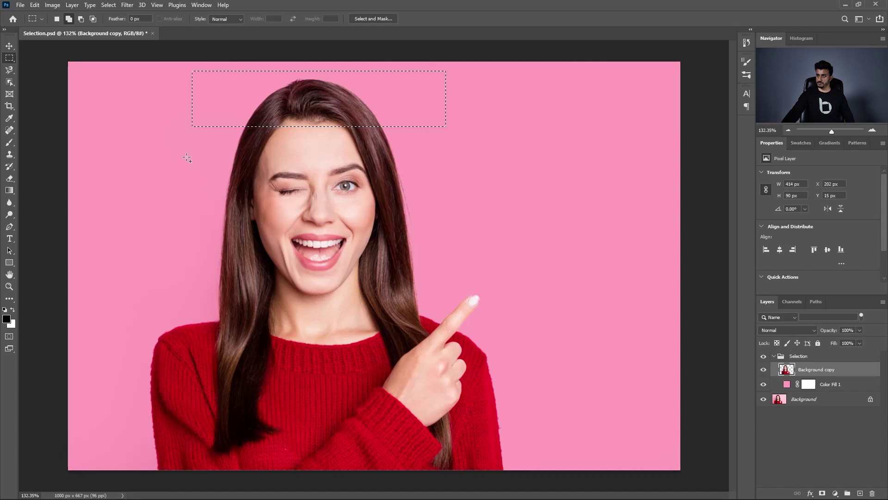
mouse_move(187, 156)
left_mouse_down()
mouse_move(427, 213)
mouse_move(455, 207)
left_mouse_up()
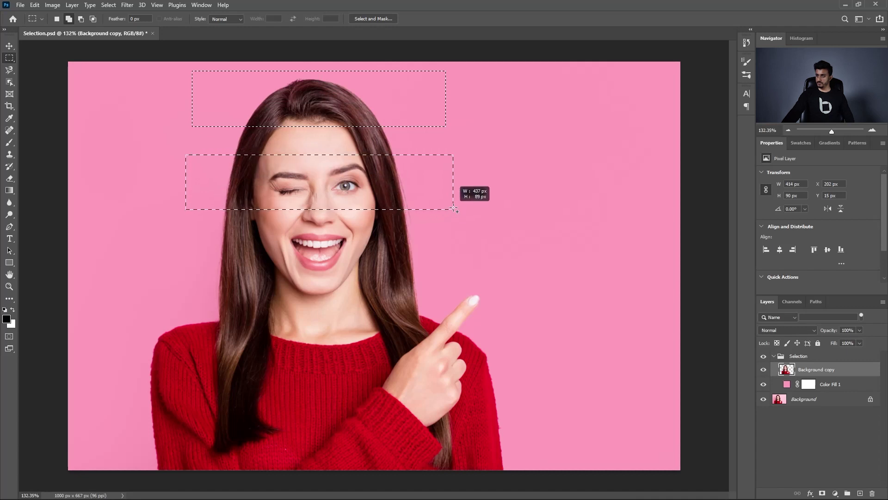
left_click_drag(455, 208, 451, 204)
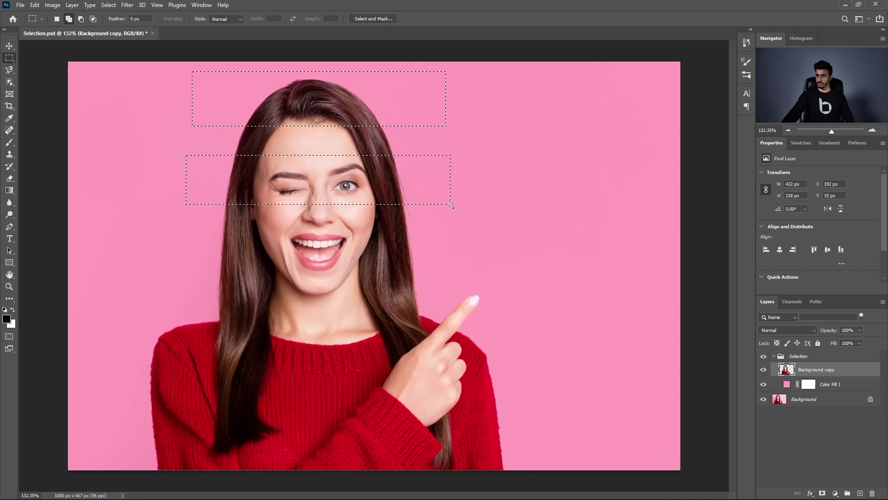
key("shift")
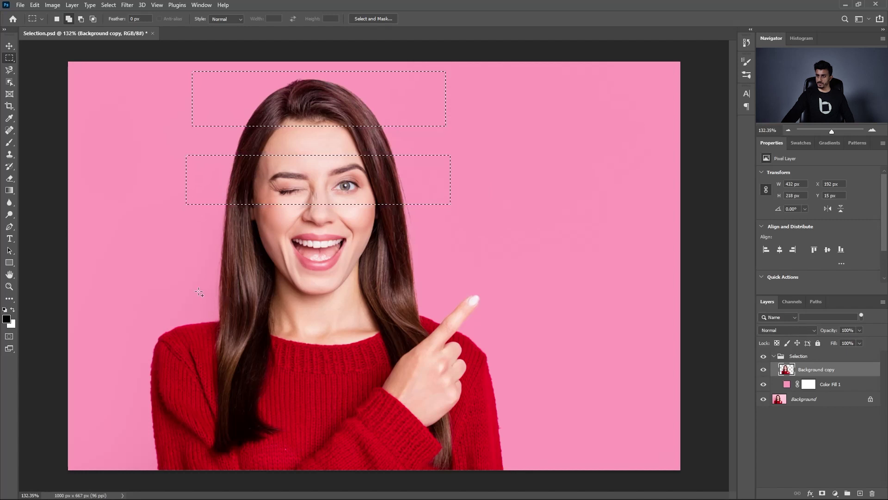
left_click_drag(192, 284, 433, 313)
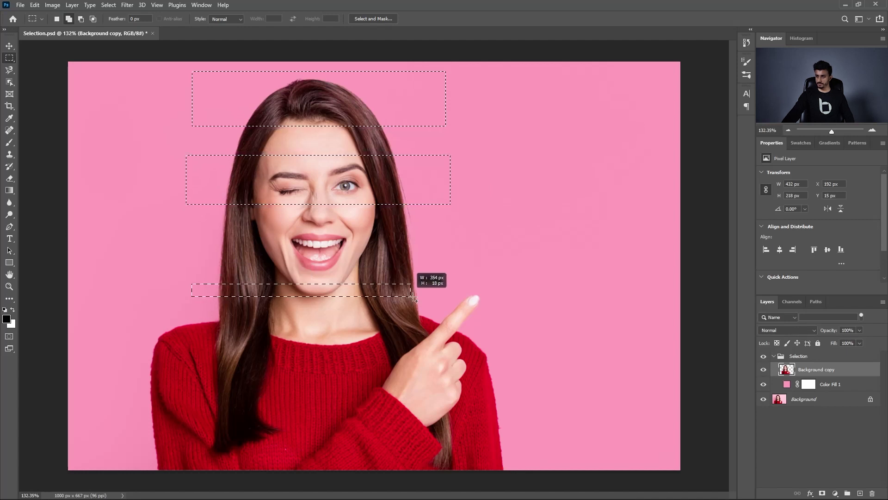
left_click_drag(433, 314, 433, 314)
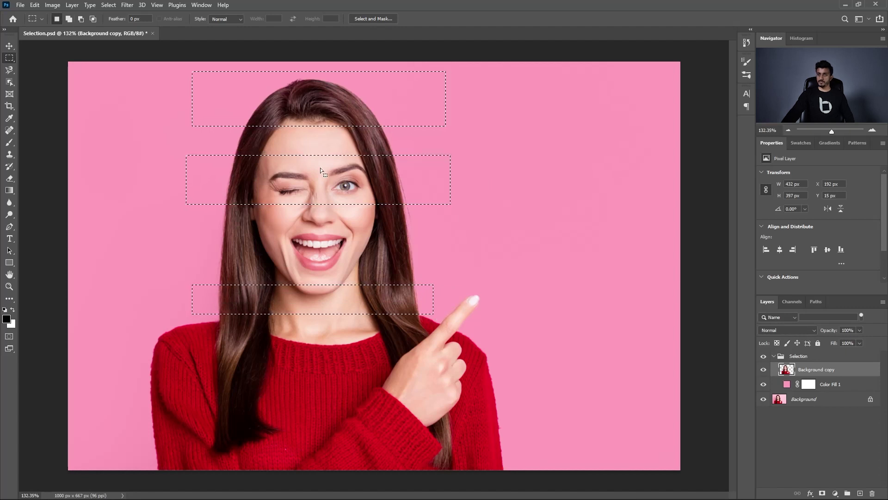
Drag the three selected strips to the right with the Move tool, then deselect.
left_click(10, 46)
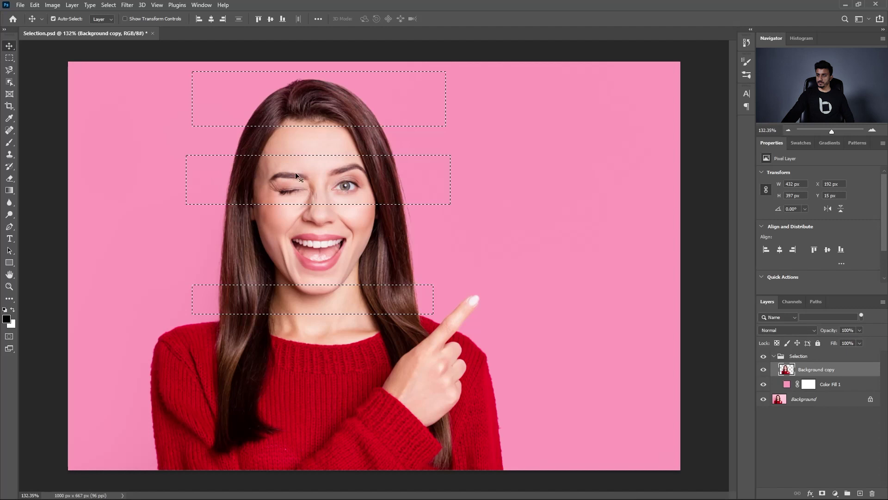
left_click_drag(304, 180, 322, 181)
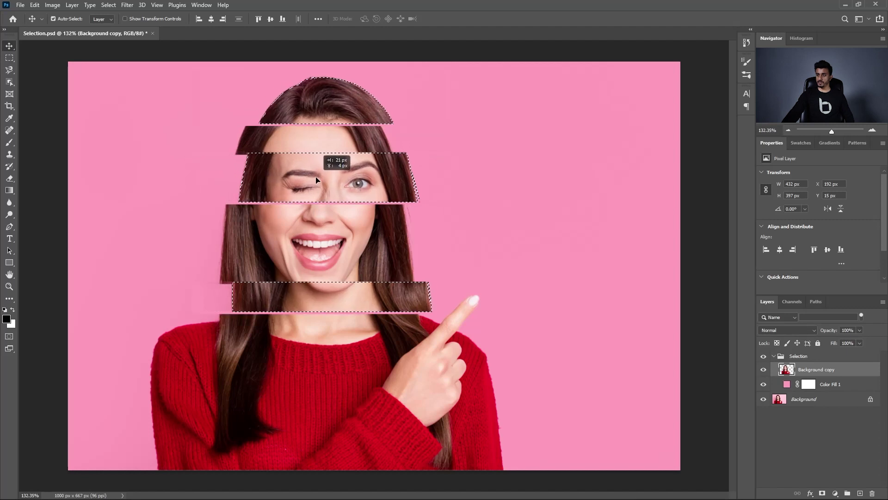
left_click_drag(321, 181, 324, 180)
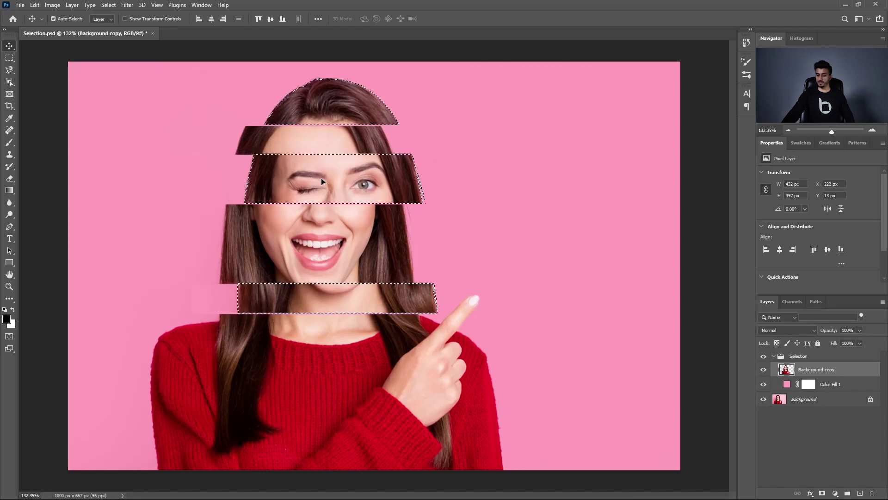
key("ctrl+d")
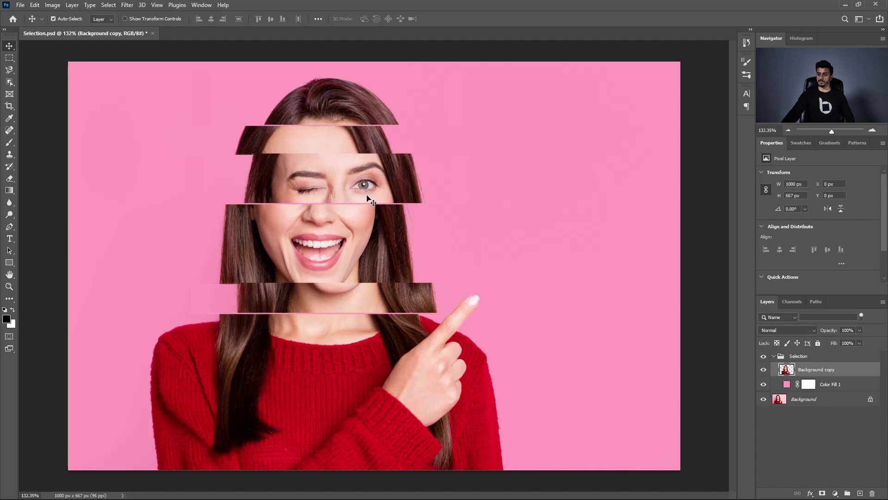